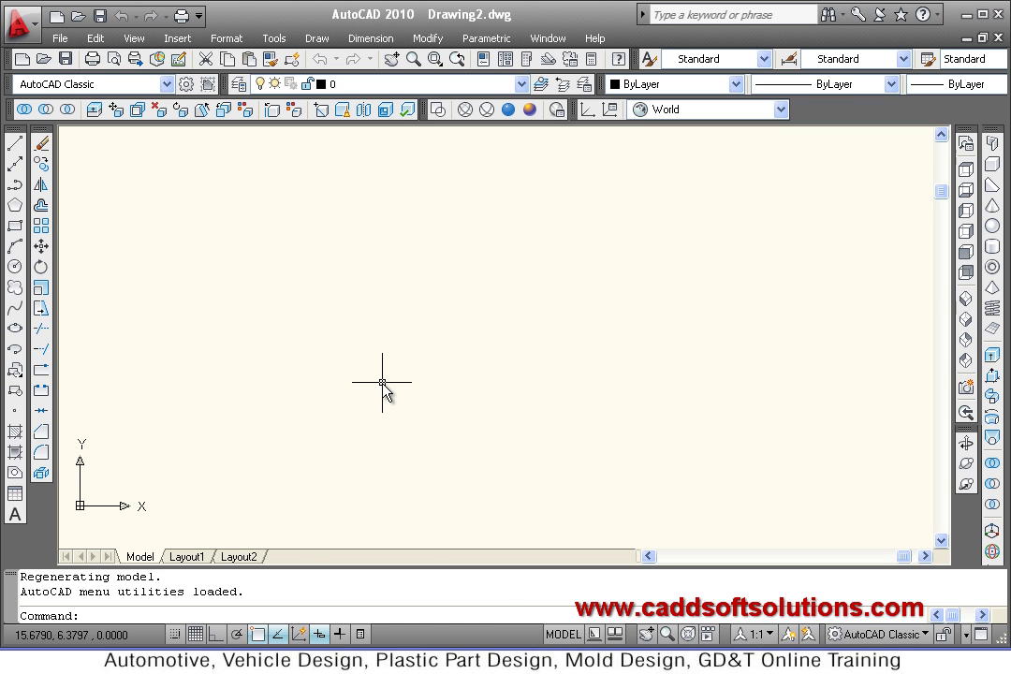
# Step: Set the model space limits from 0,0 to 200,200 and zoom to show the whole drawing area
pyautogui.hotkey('alt', 'Tab')
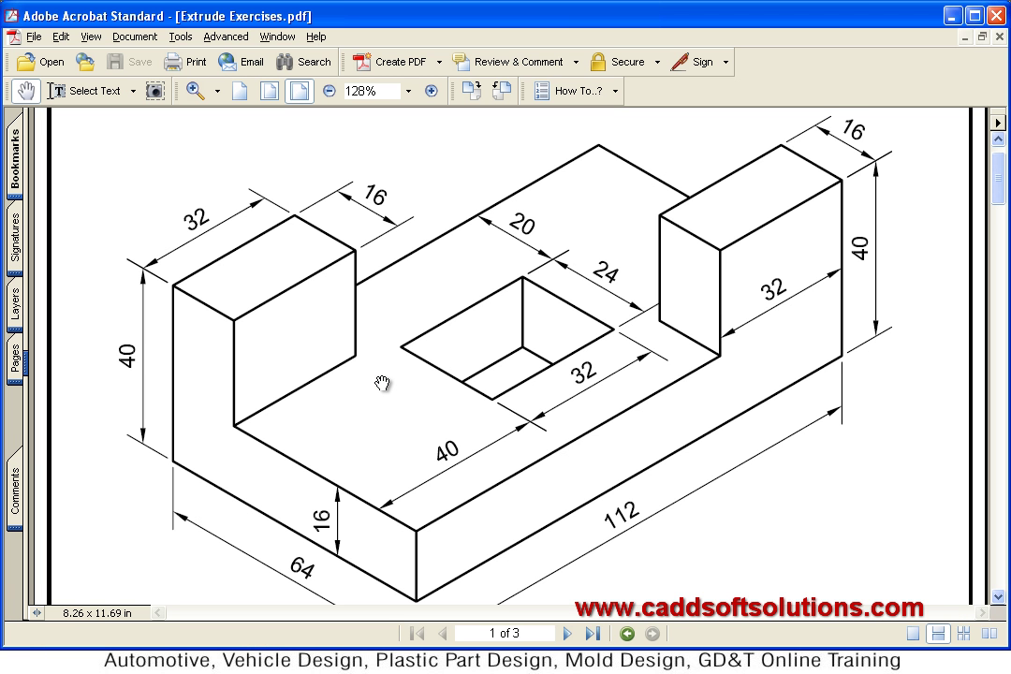
pyautogui.hotkey('alt', 'Tab')
pyautogui.write('limit')
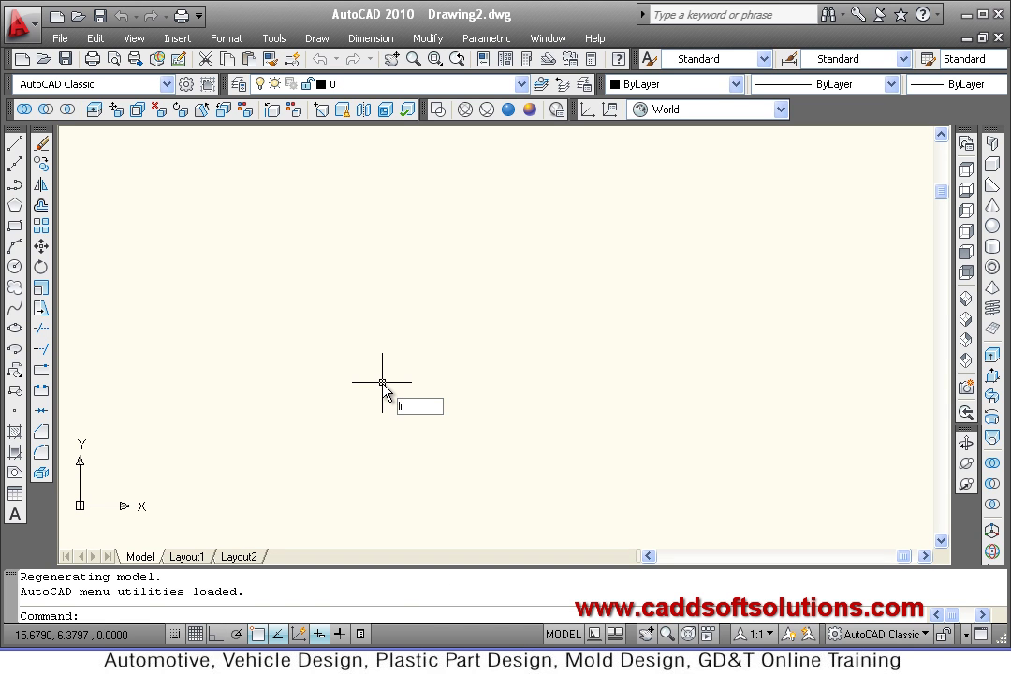
pyautogui.write('s')
pyautogui.press('Return')
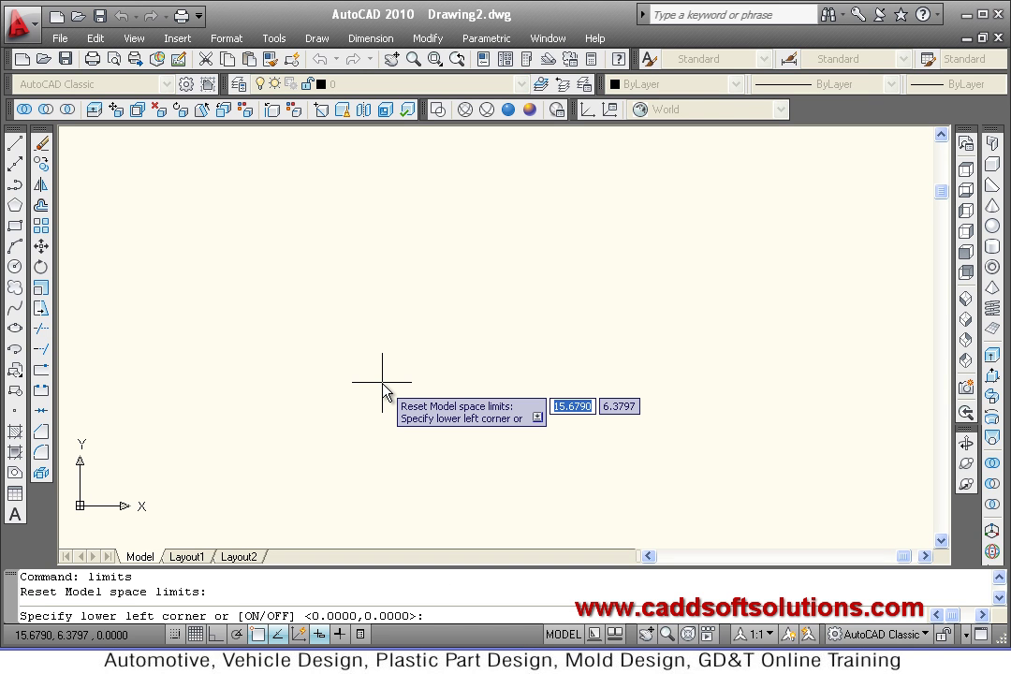
pyautogui.write('0,0')
pyautogui.press('Return')
pyautogui.write('200,')
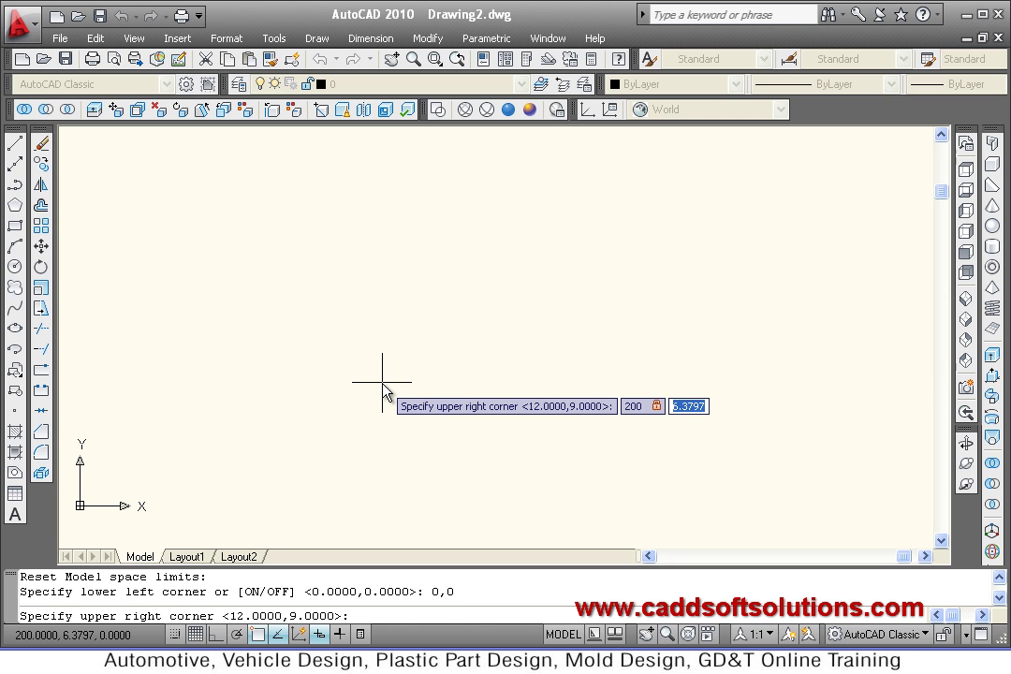
pyautogui.write('200')
pyautogui.press('Return')
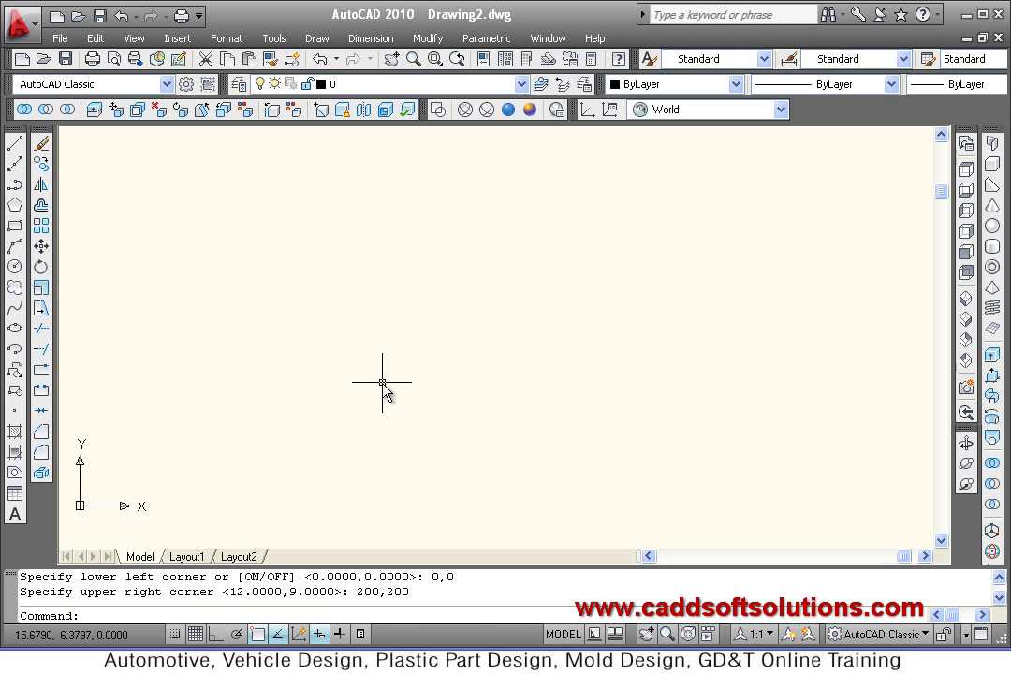
pyautogui.write('z')
pyautogui.press('Return')
pyautogui.write('a')
pyautogui.press('Return')
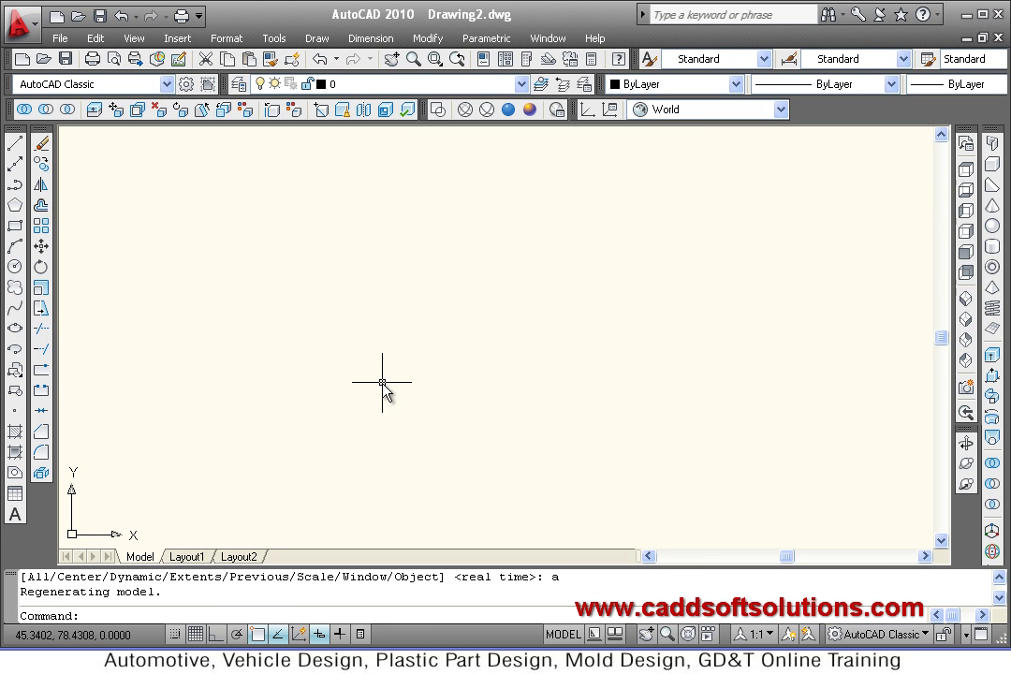
# Step: Switch to the southeast isometric view and set the UCS icon to the Noorigin option
pyautogui.click(966, 322)
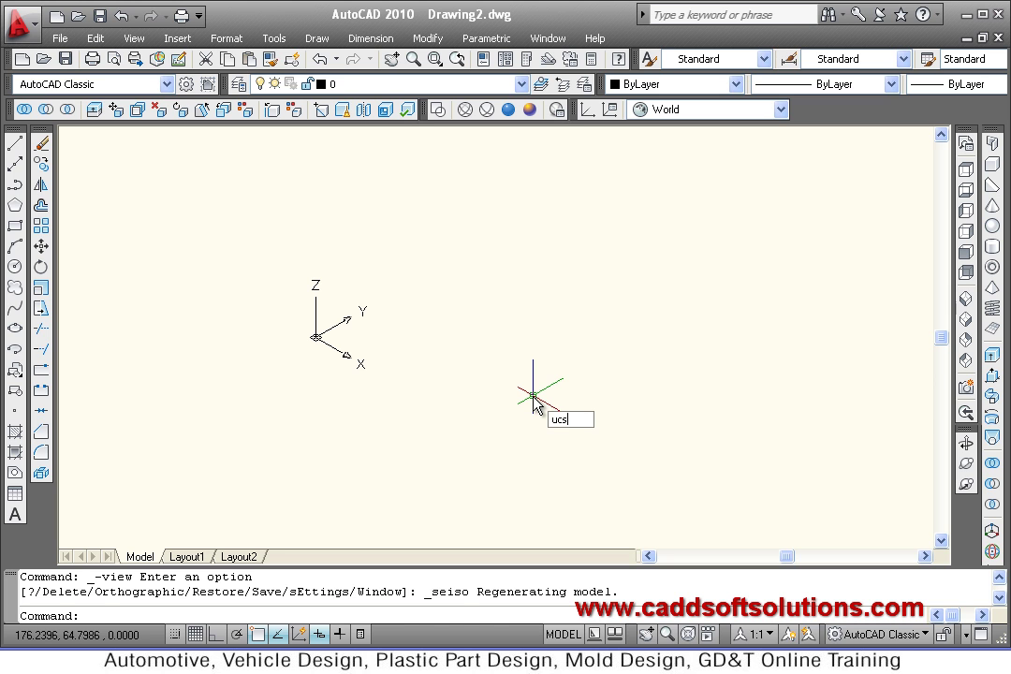
pyautogui.write('ucsicon')
pyautogui.press('Return')
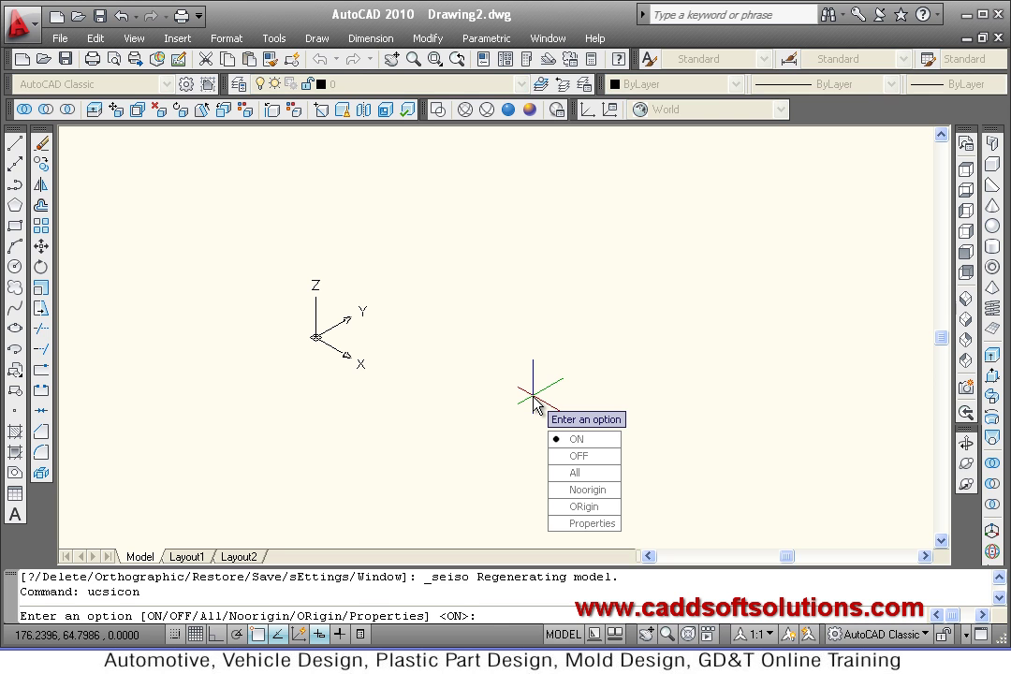
pyautogui.click(579, 491)
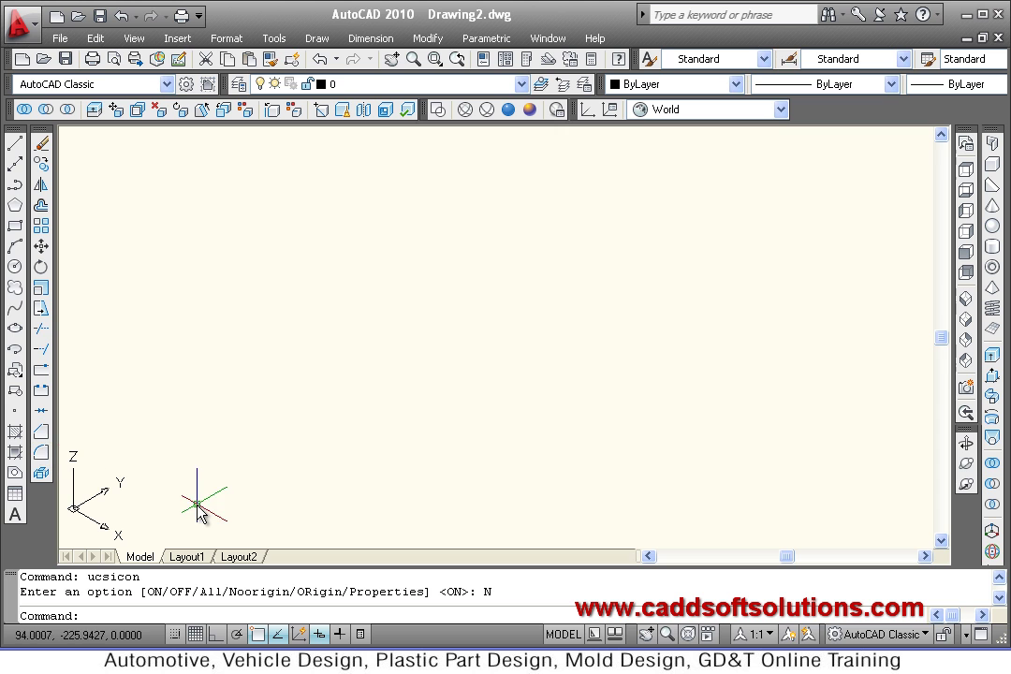
# Step: With Ortho on, draw the first two base outline lines: 64 along the X axis, then 112 along the Y axis
pyautogui.hotkey('alt', 'Tab')
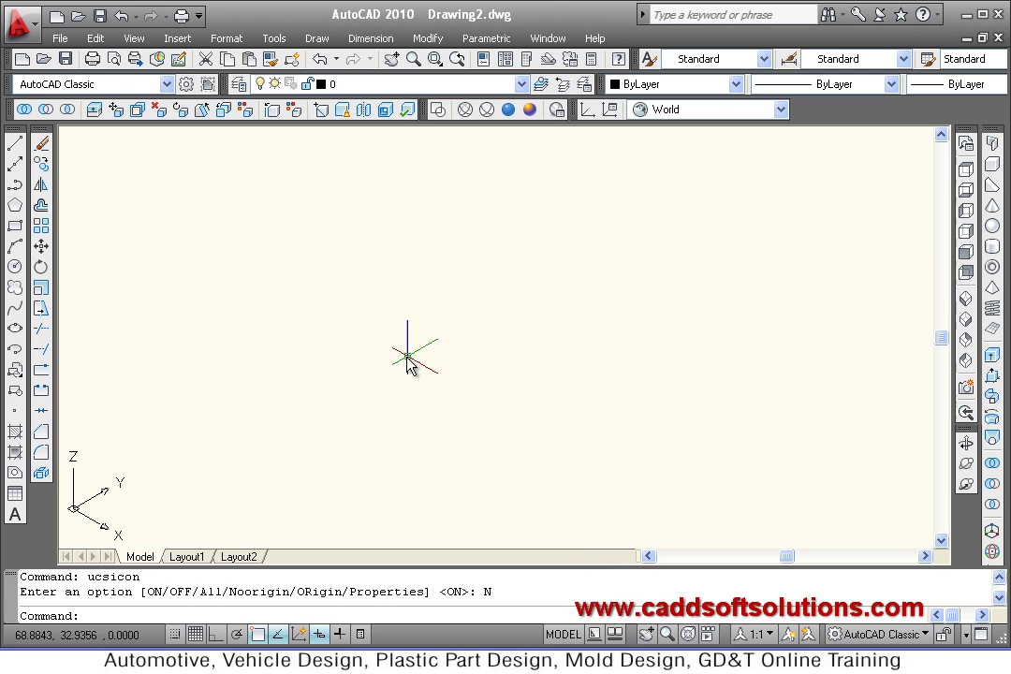
pyautogui.click(16, 145)
pyautogui.click(291, 343)
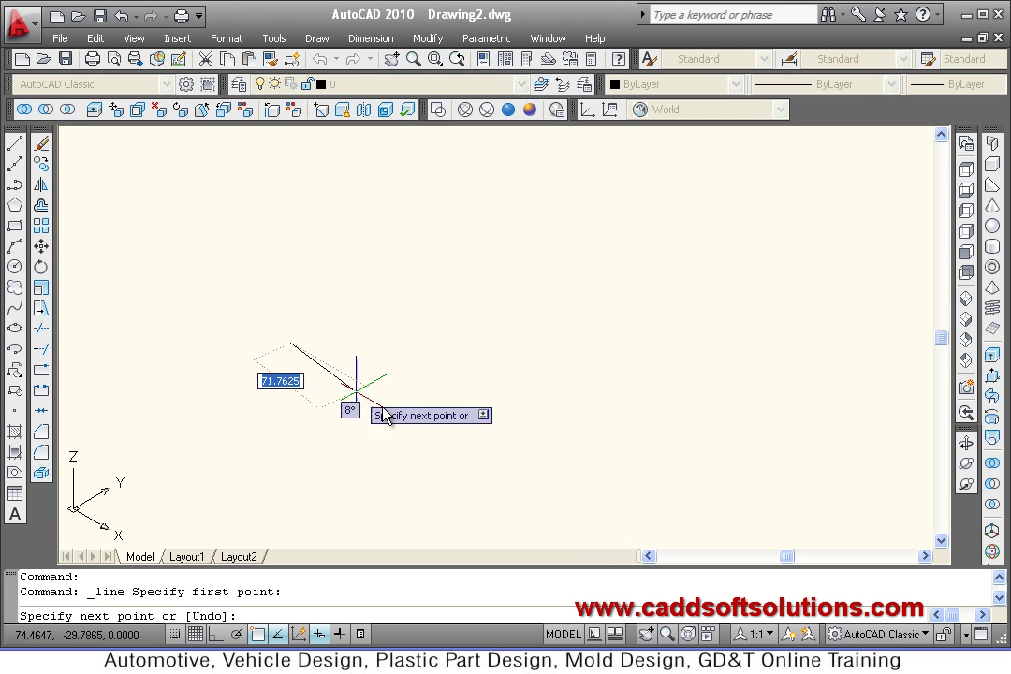
pyautogui.press('F8')
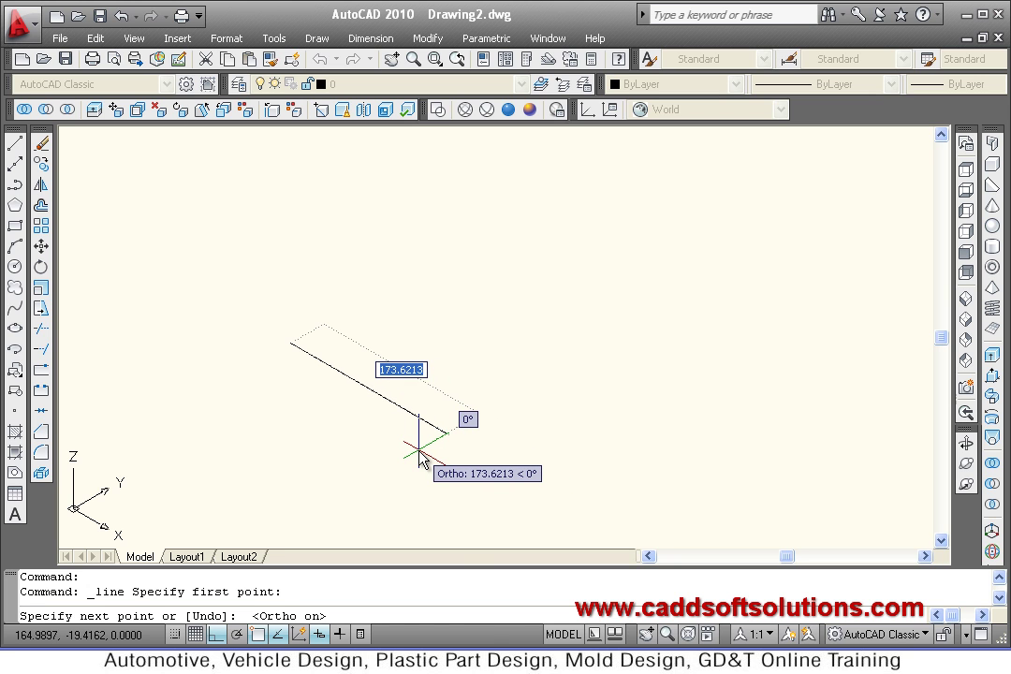
pyautogui.write('64')
pyautogui.press('Return')
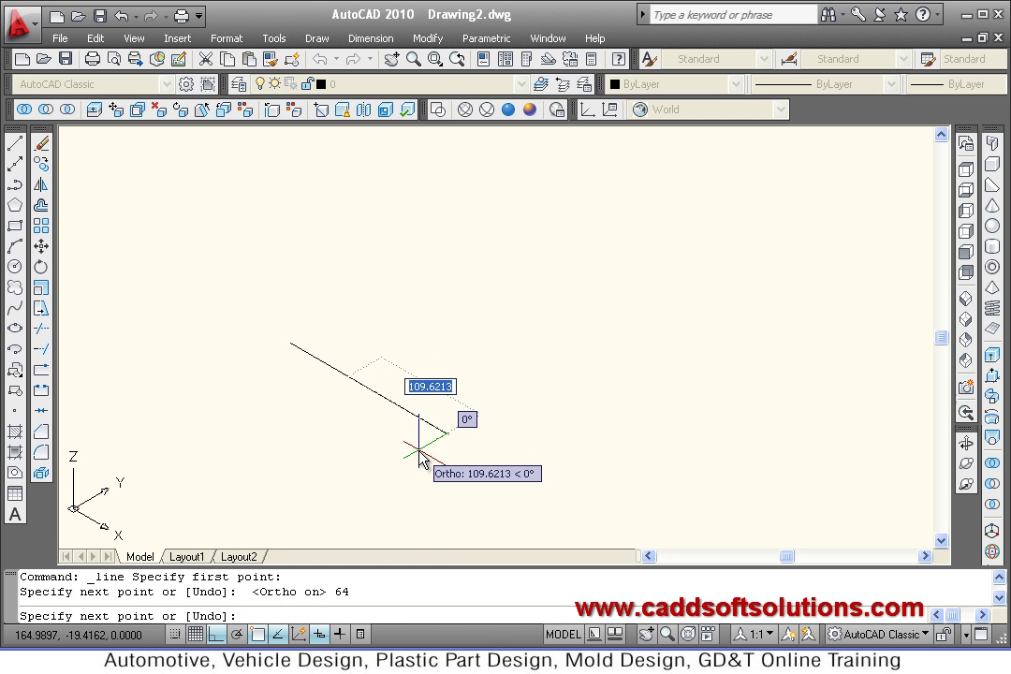
pyautogui.scroll(3, 448, 312)
pyautogui.moveTo(418, 286)
pyautogui.mouseDown(button='middle')
pyautogui.moveTo(571, 326)
pyautogui.moveTo(638, 293)
pyautogui.mouseUp(button='middle')
pyautogui.write('11')
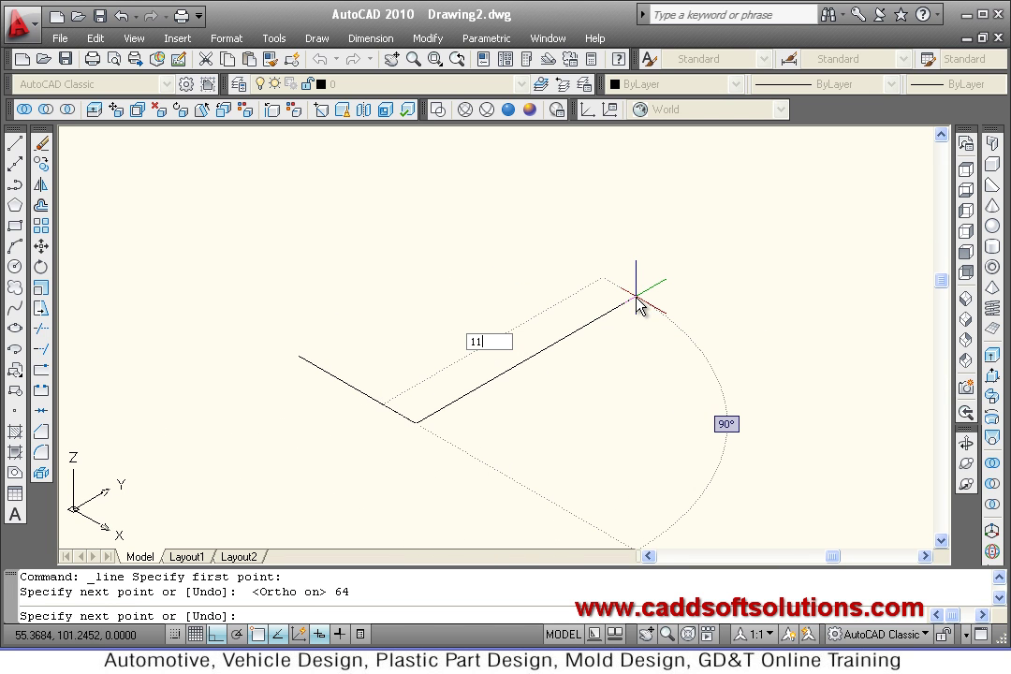
pyautogui.write('2')
pyautogui.press('Return')
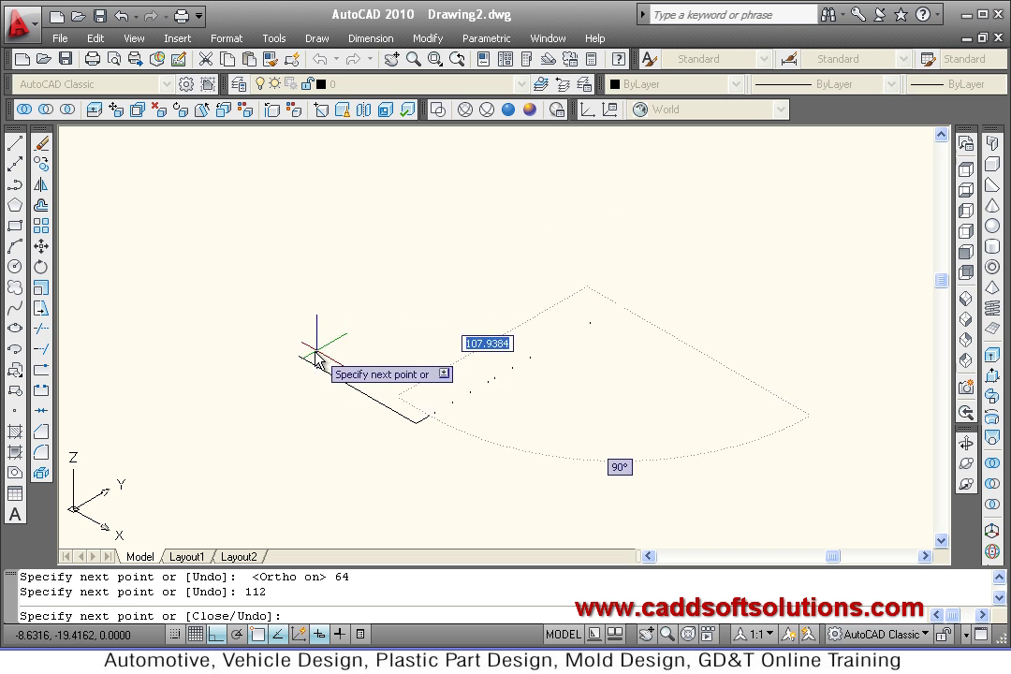
# Step: Complete the base rectangle with a third side aligned to the start point and a closing side back to it
pyautogui.click(436, 295)
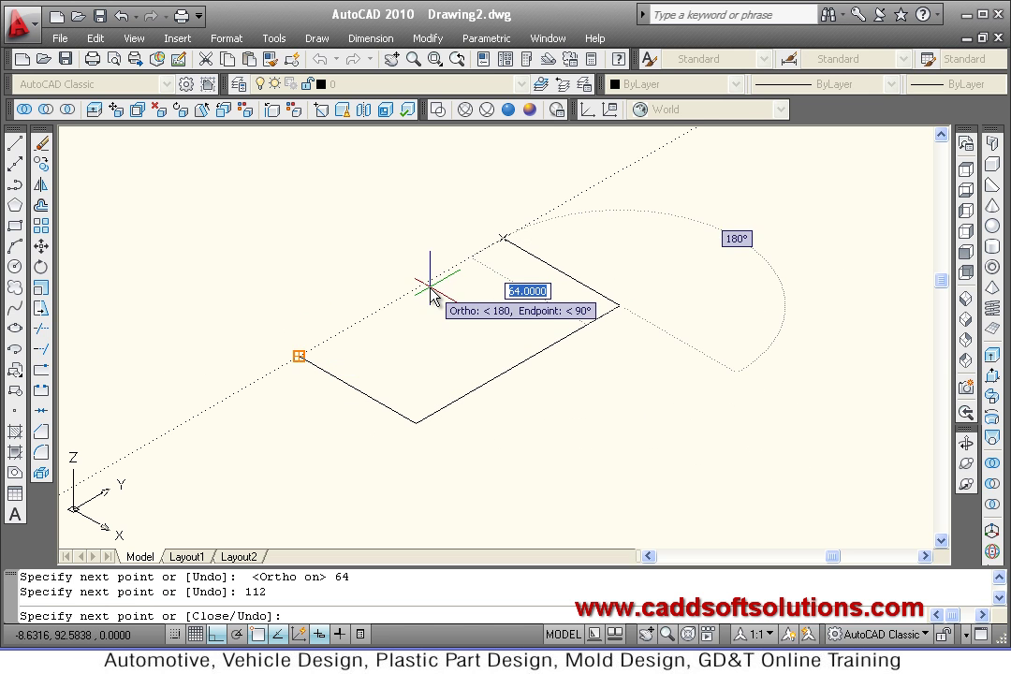
pyautogui.click(299, 356)
pyautogui.rightClick(399, 354)
pyautogui.click(436, 365)
pyautogui.moveTo(543, 414)
pyautogui.mouseDown(button='middle')
pyautogui.moveTo(605, 411)
pyautogui.moveTo(424, 426)
pyautogui.mouseUp(button='middle')
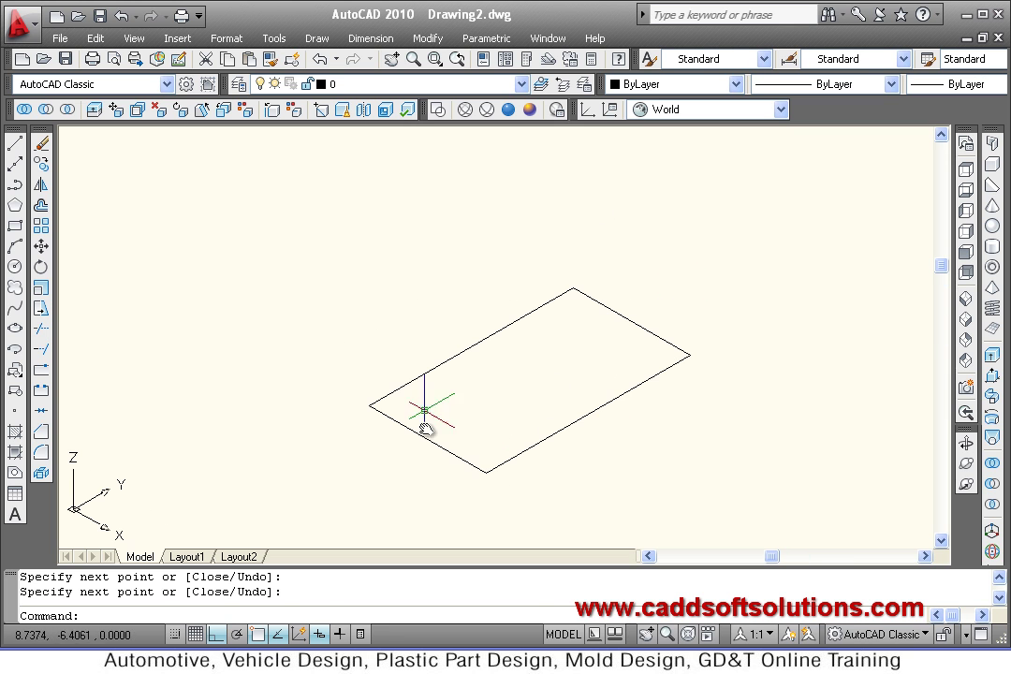
# Step: Presspull the base rectangle upward by 12 to form a solid block
pyautogui.click(994, 377)
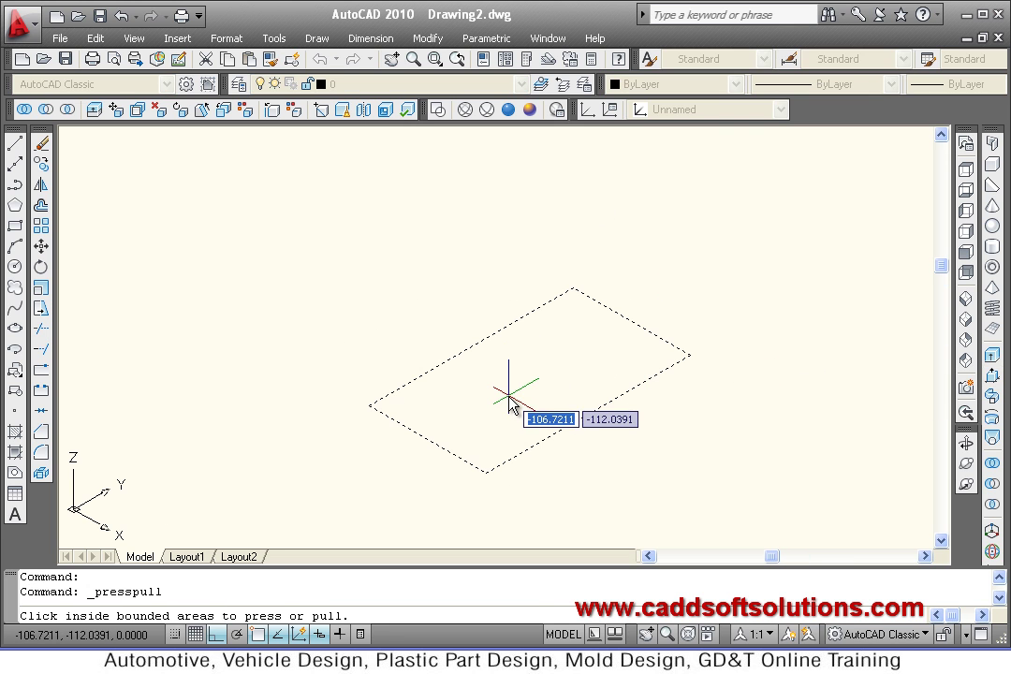
pyautogui.click(510, 384)
pyautogui.write('12')
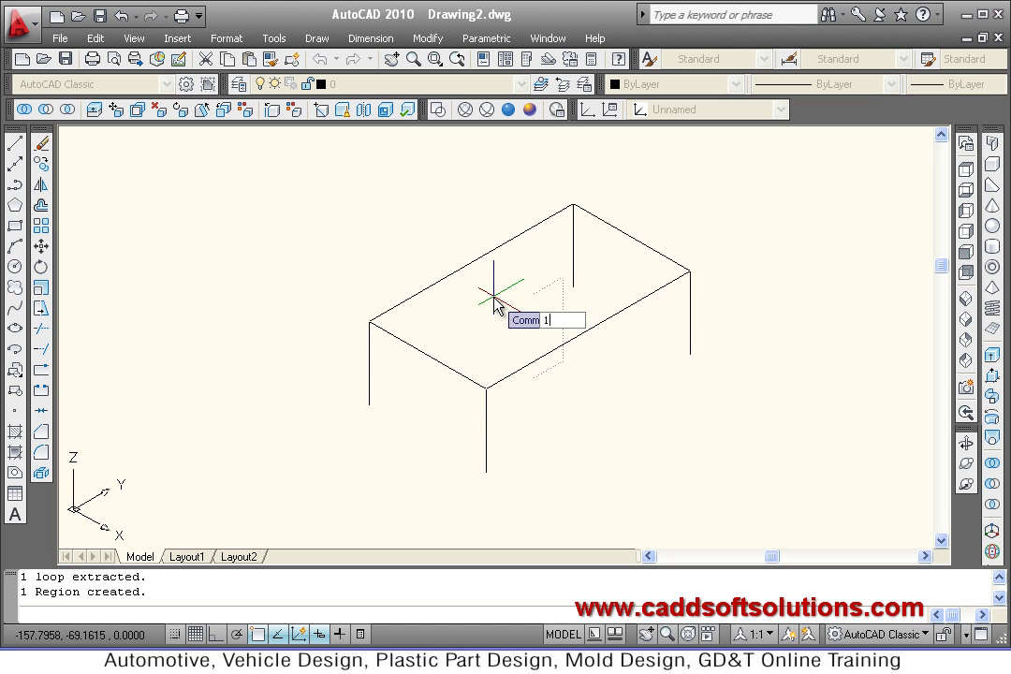
pyautogui.press('Return')
pyautogui.scroll(4, 556, 492)
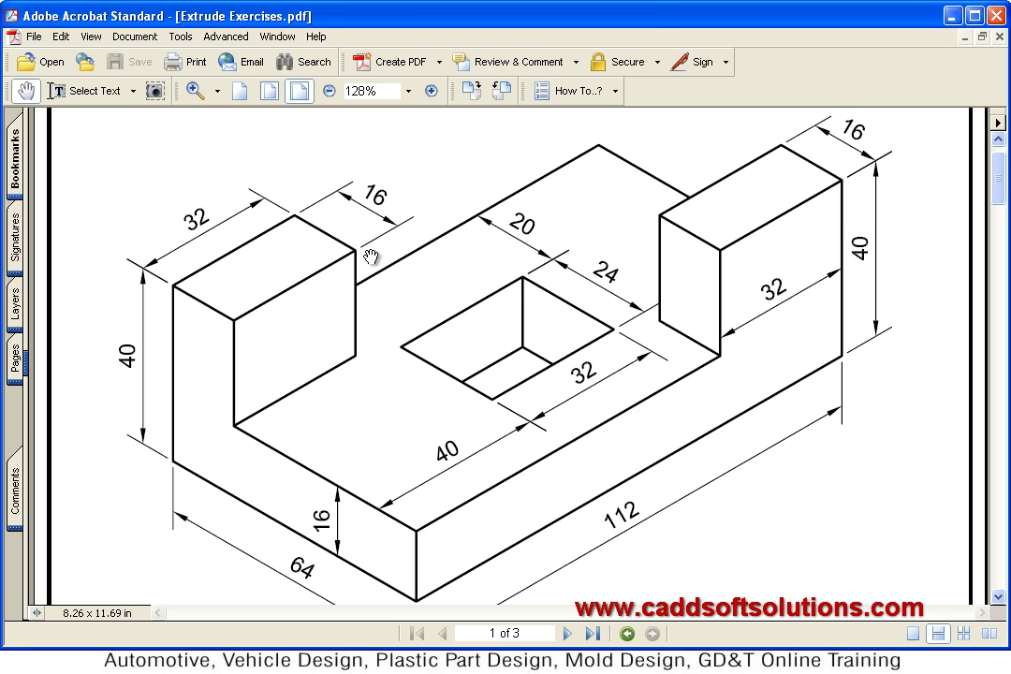
# Step: Copy the block's front-left short top edge 32 units along the Y direction across the top face
pyautogui.hotkey('alt', 'Tab')
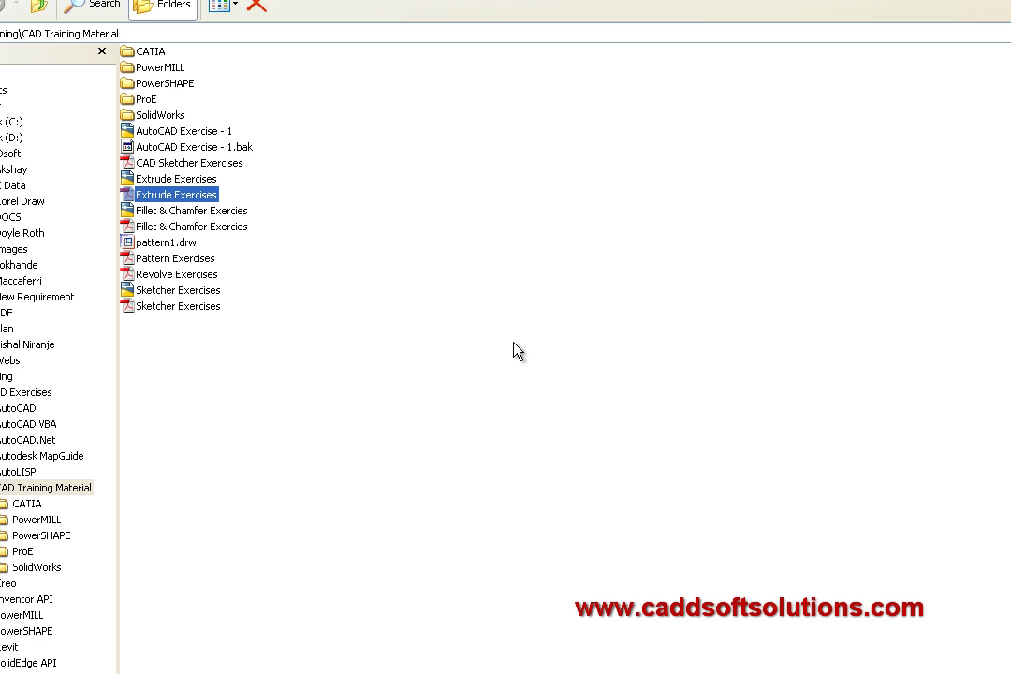
pyautogui.hotkey('alt', 'Tab')
pyautogui.hotkey('alt', 'Tab')
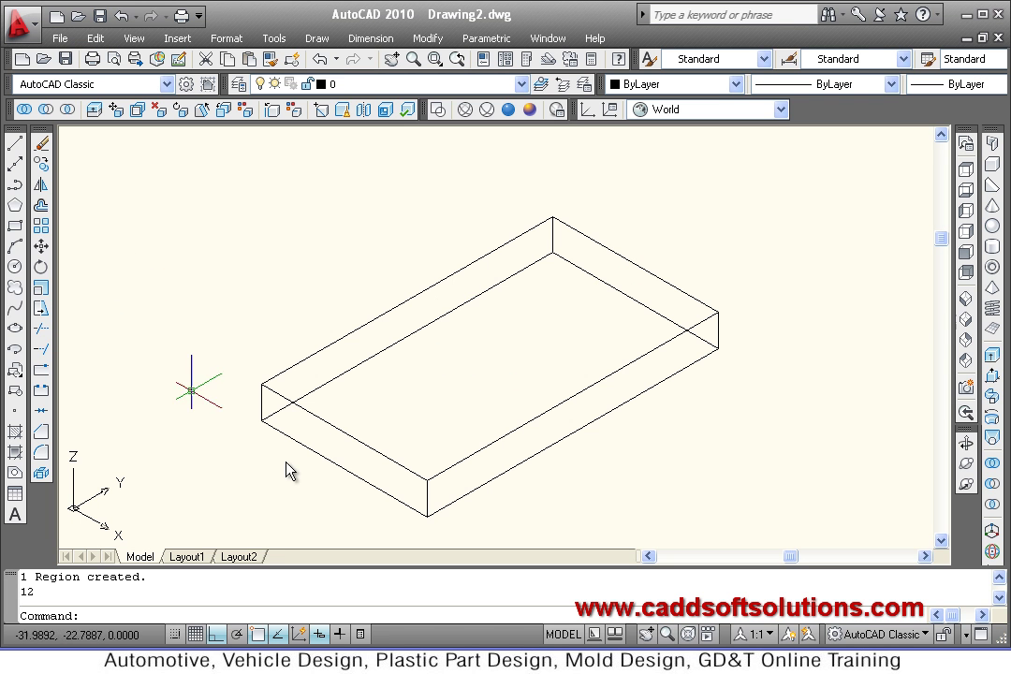
pyautogui.click(272, 111)
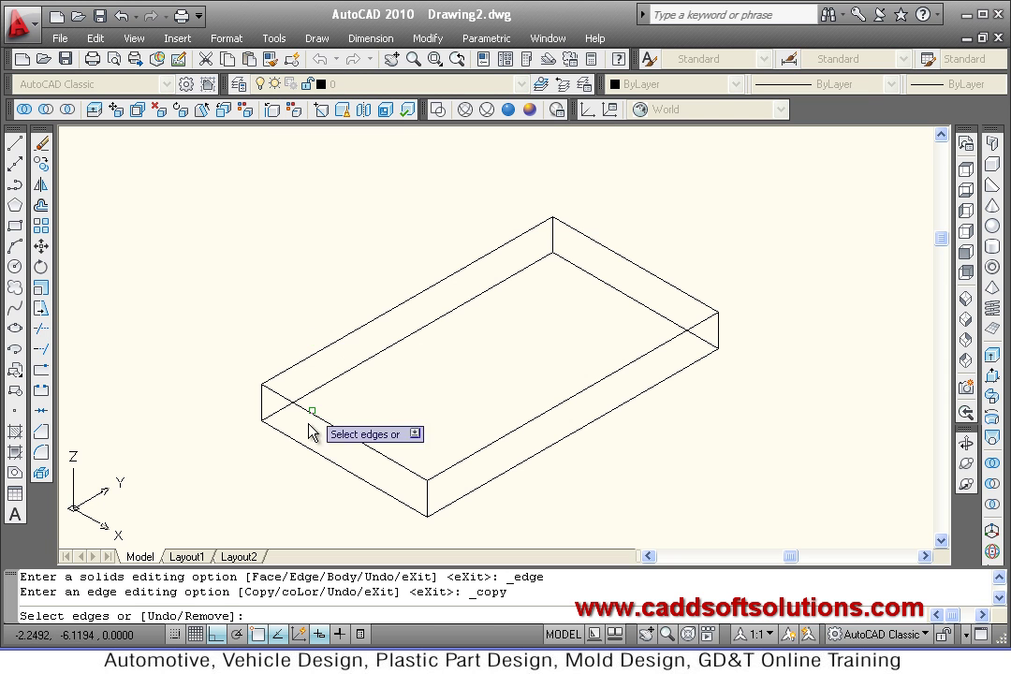
pyautogui.click(325, 433)
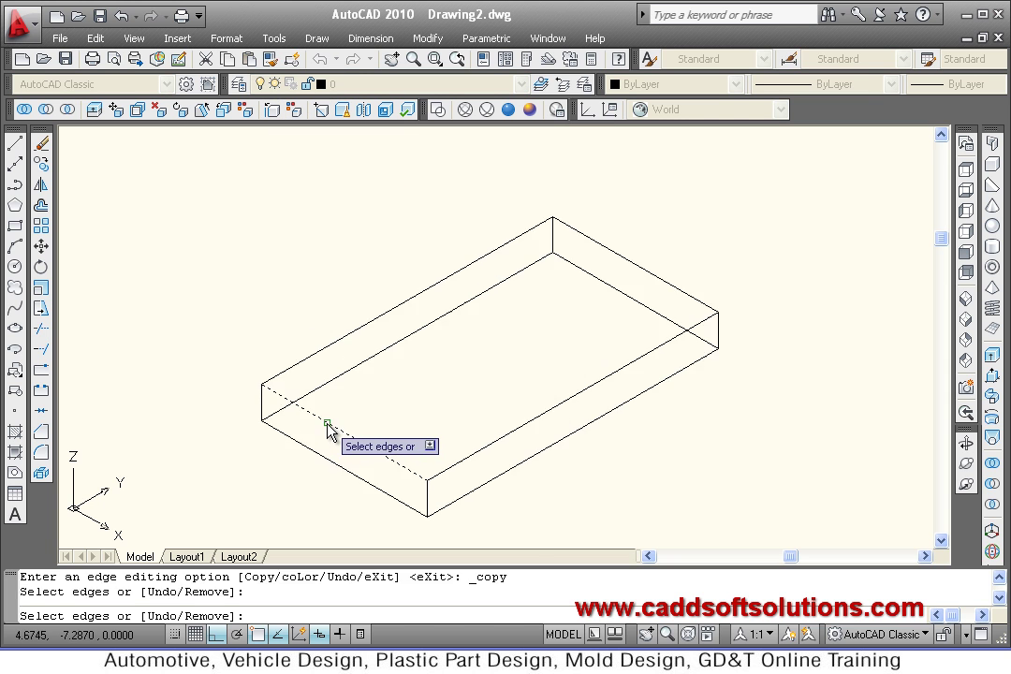
pyautogui.rightClick(416, 384)
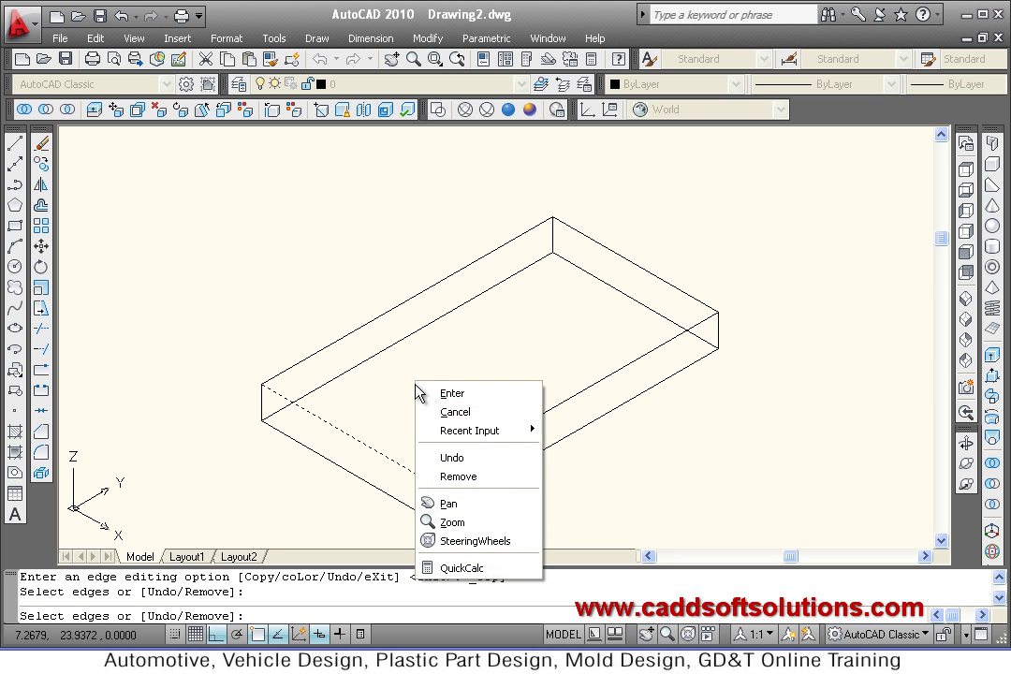
pyautogui.click(454, 395)
pyautogui.click(223, 318)
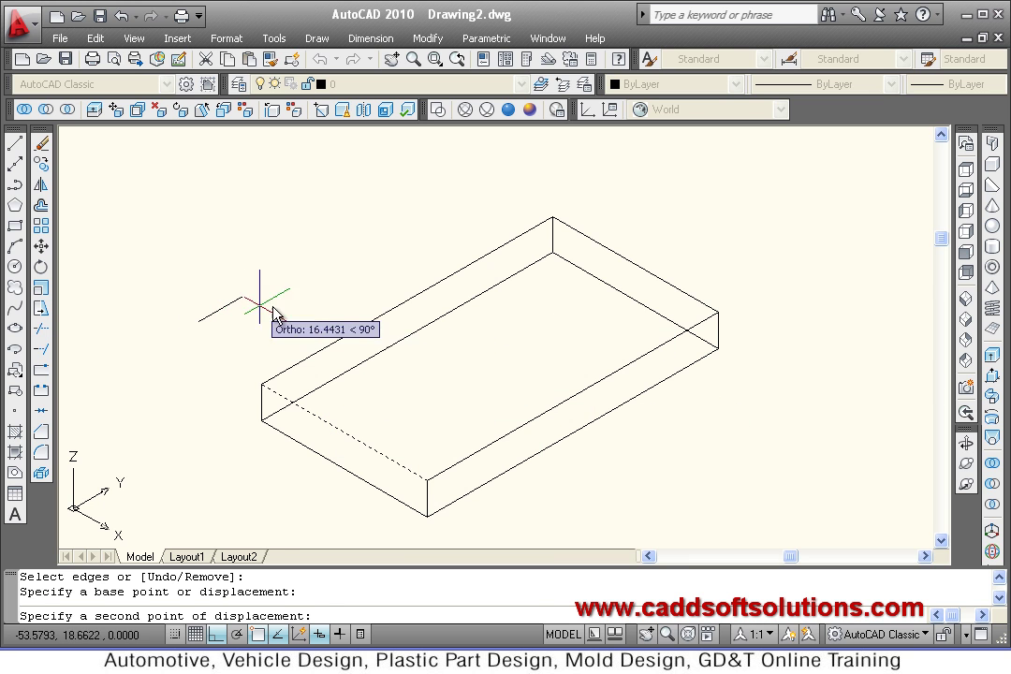
pyautogui.write('32')
pyautogui.press('Return')
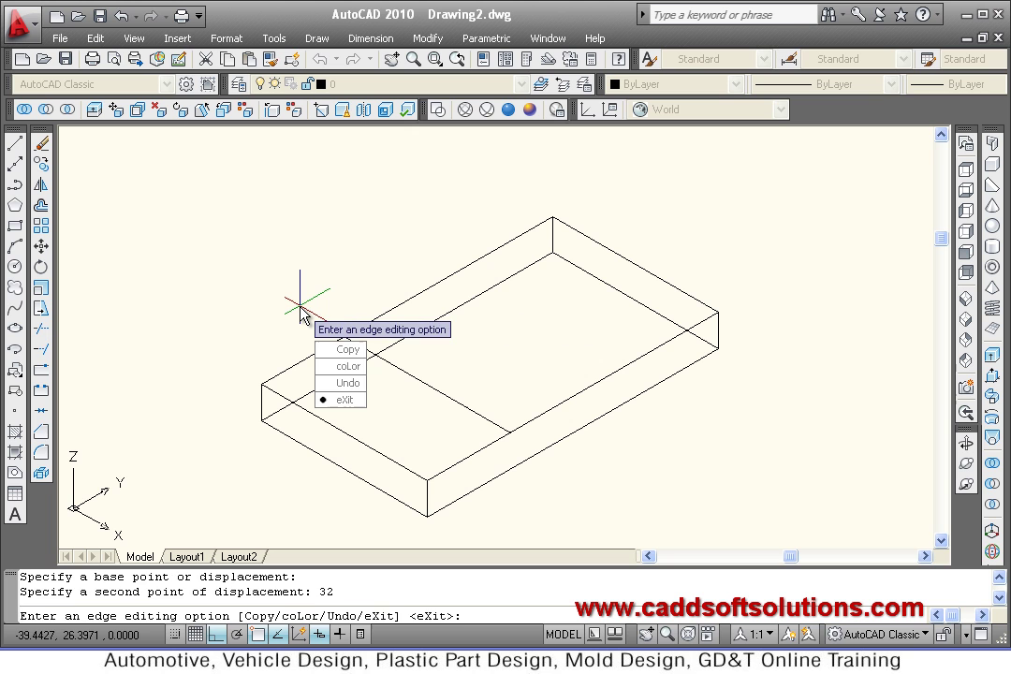
pyautogui.press('Escape')
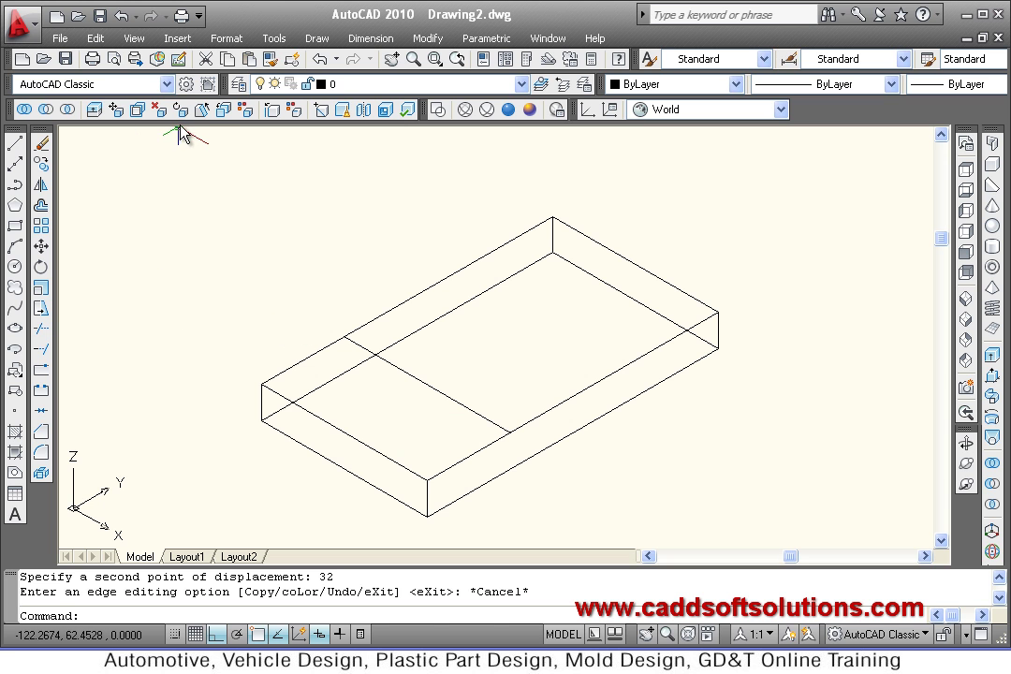
# Step: Copy the block's rear long top edge 16 units along the X direction onto the top face
pyautogui.click(221, 111)
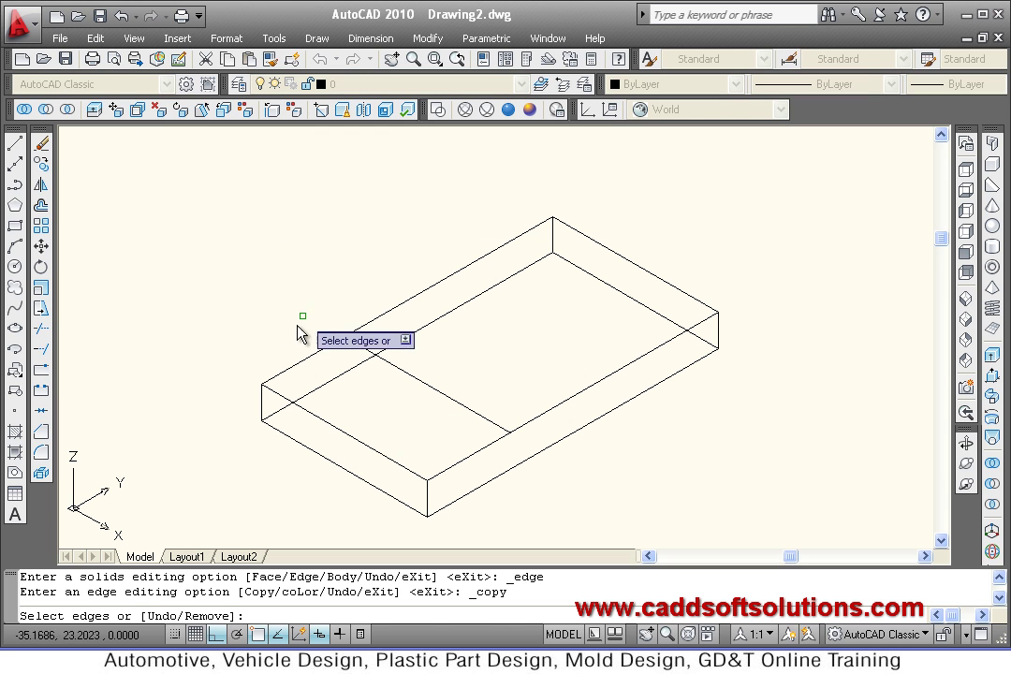
pyautogui.click(293, 371)
pyautogui.rightClick(227, 294)
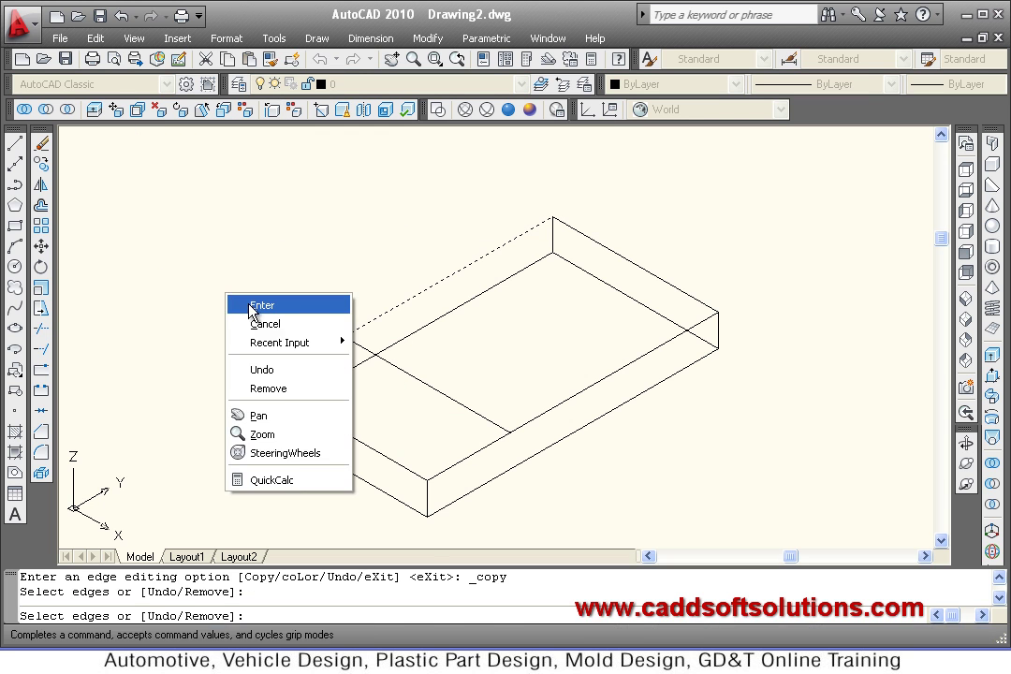
pyautogui.click(245, 305)
pyautogui.click(172, 272)
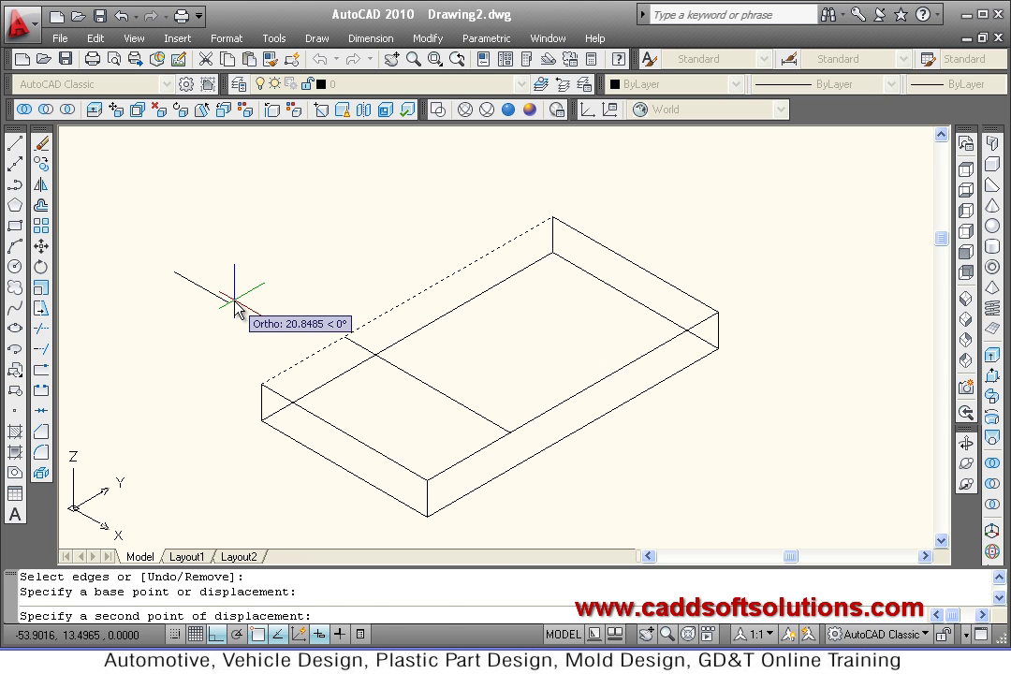
pyautogui.write('16')
pyautogui.press('Return')
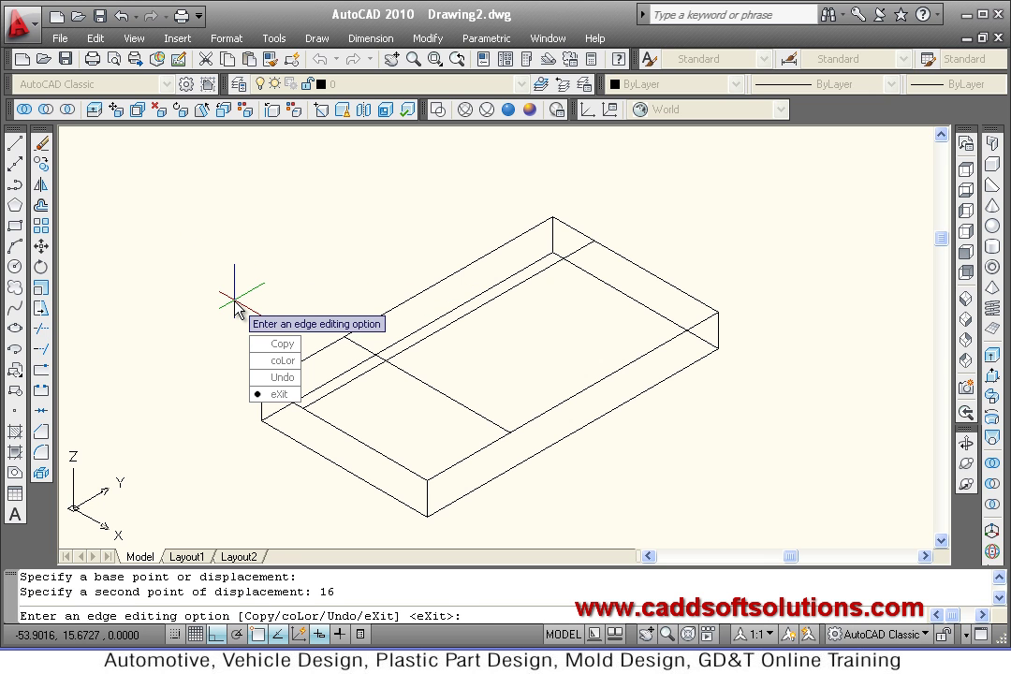
pyautogui.press('Return')
pyautogui.press('Escape')
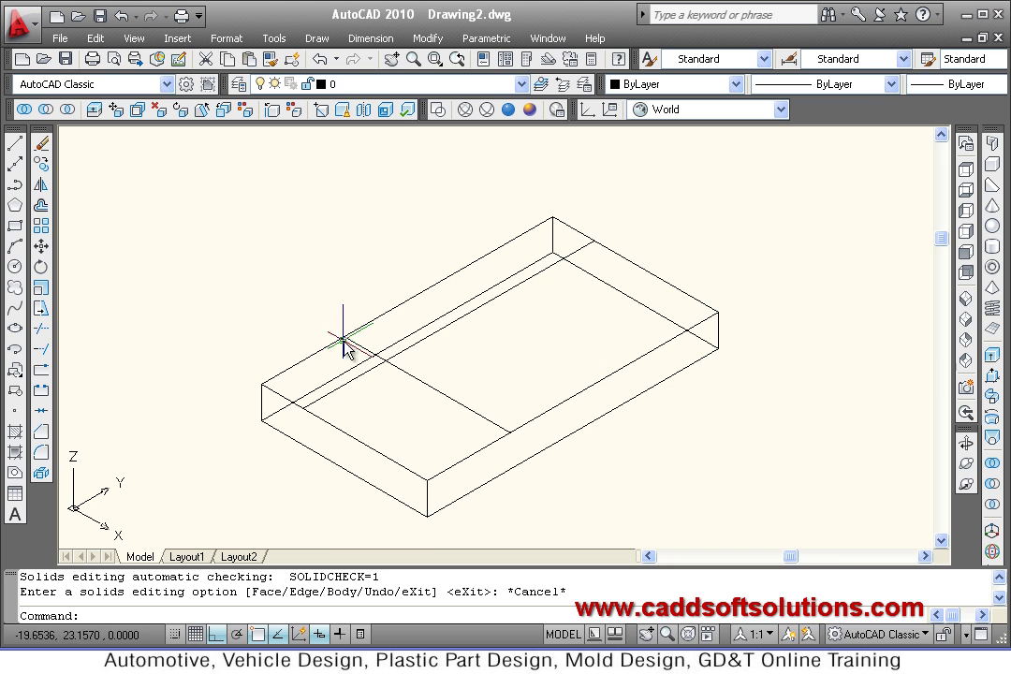
# Step: Copy the base block's far short top edge 32 units inward along the negative Y direction on the top face
pyautogui.scroll(2, 571, 388)
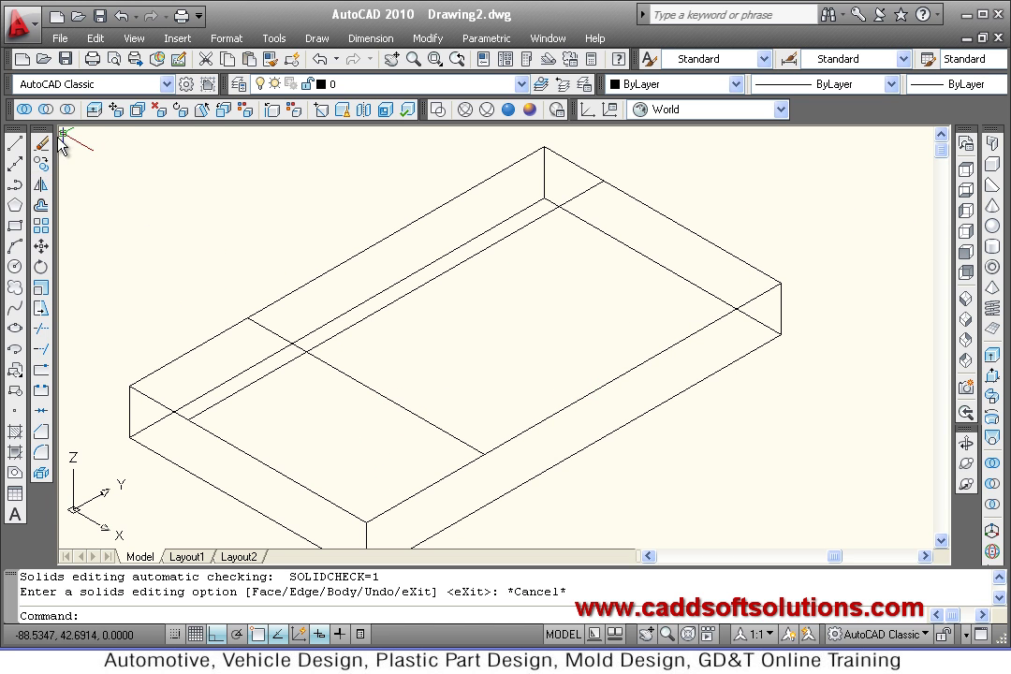
pyautogui.click(272, 111)
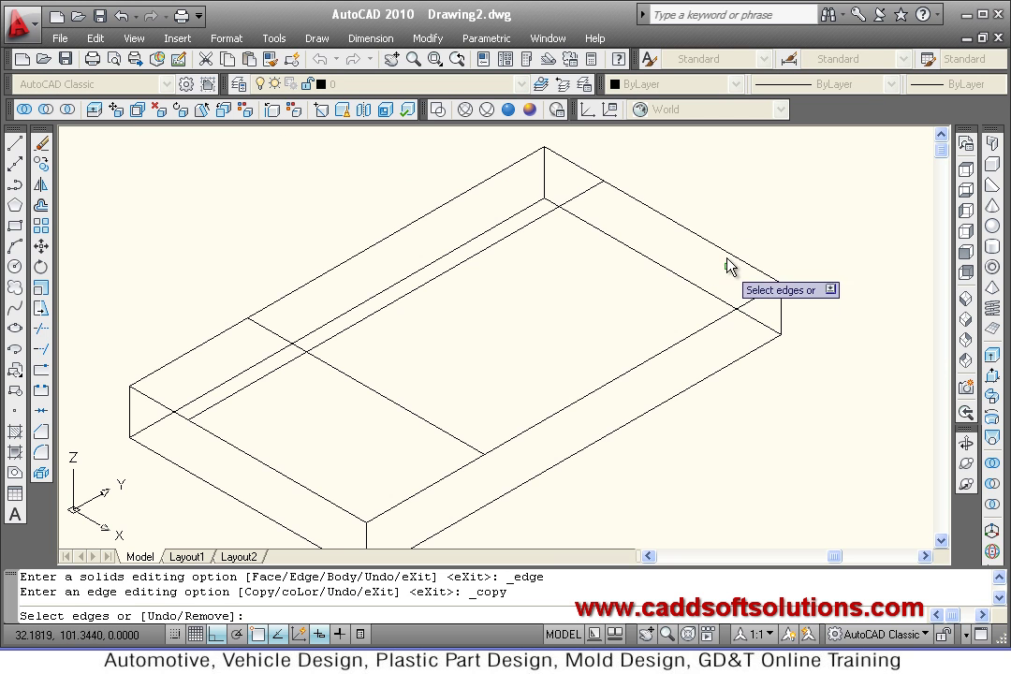
pyautogui.click(729, 255)
pyautogui.rightClick(826, 232)
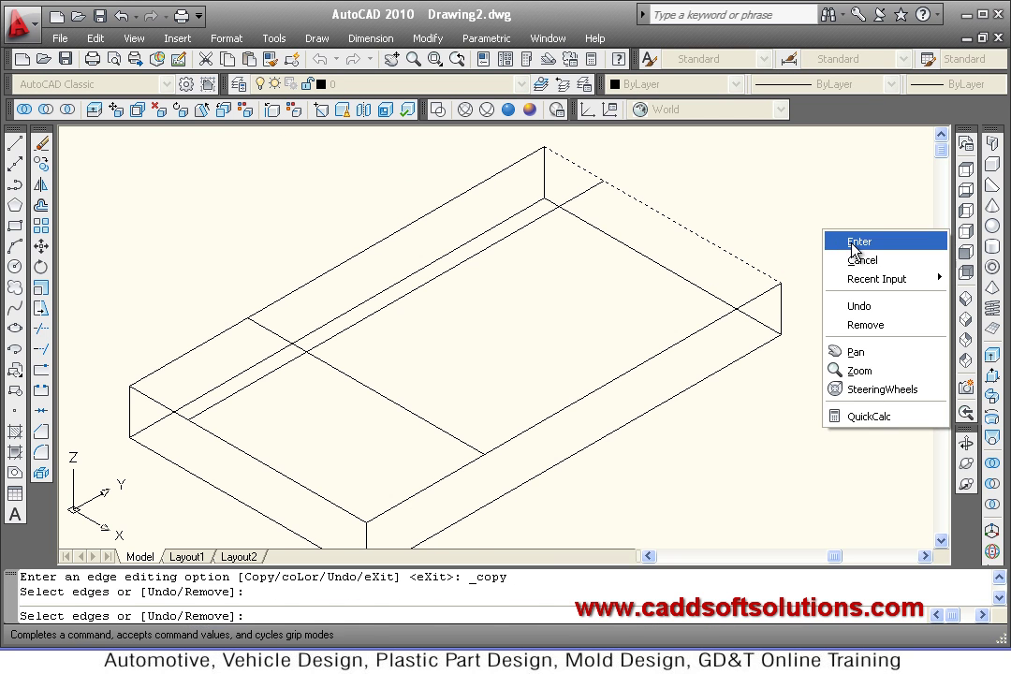
pyautogui.click(853, 235)
pyautogui.click(878, 373)
pyautogui.write('32')
pyautogui.press('Return')
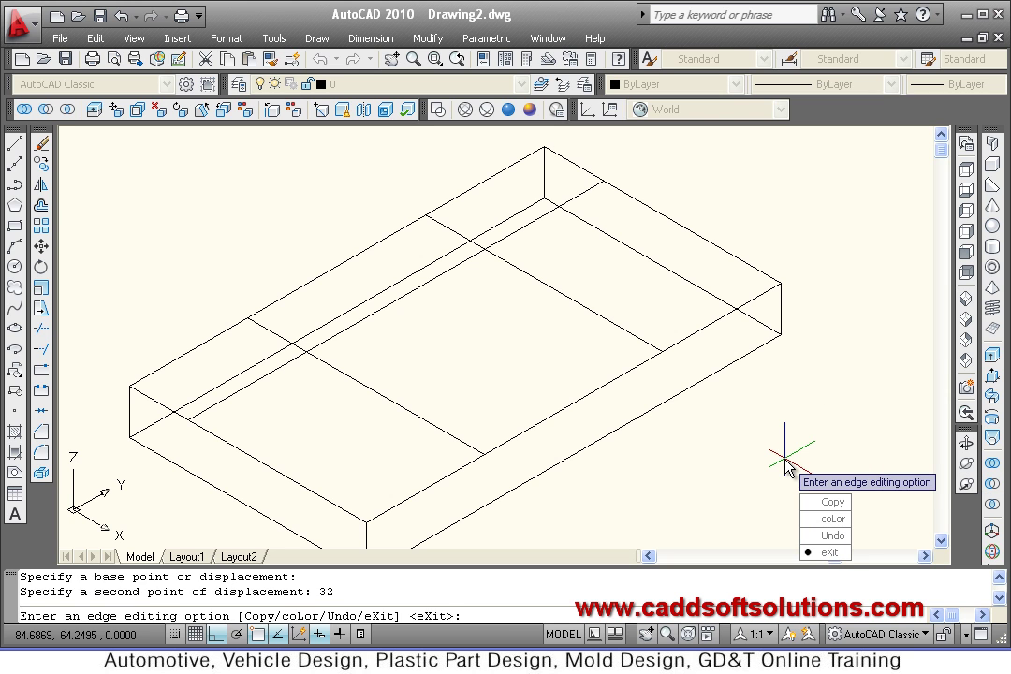
pyautogui.press('Escape')
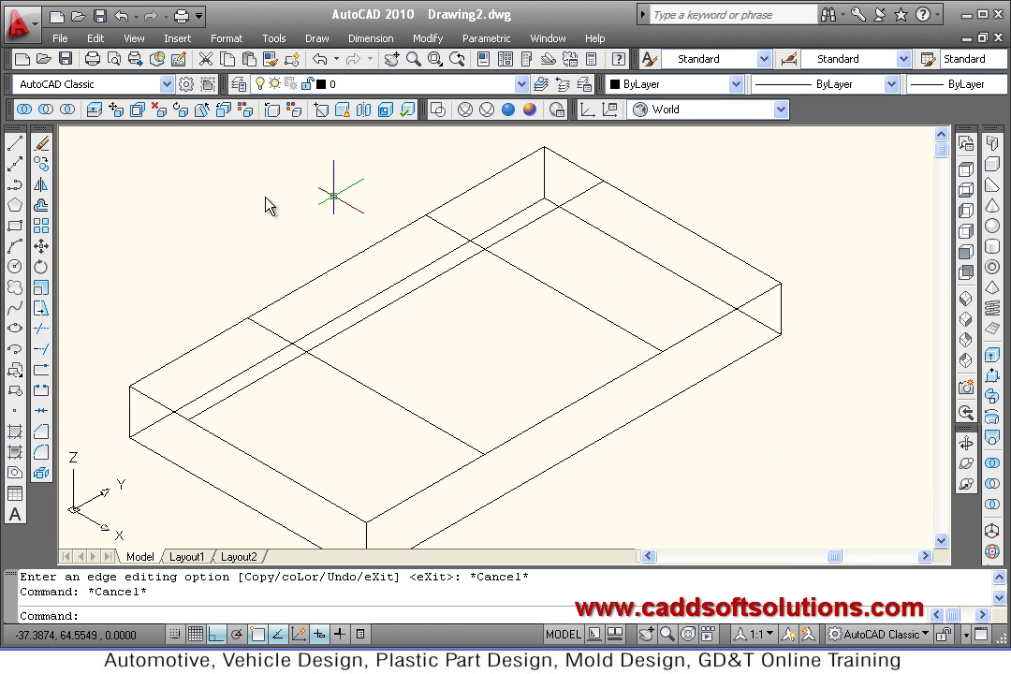
# Step: Copy the base block's front long top edge 16 units inward along the negative X direction on the top face
pyautogui.click(271, 109)
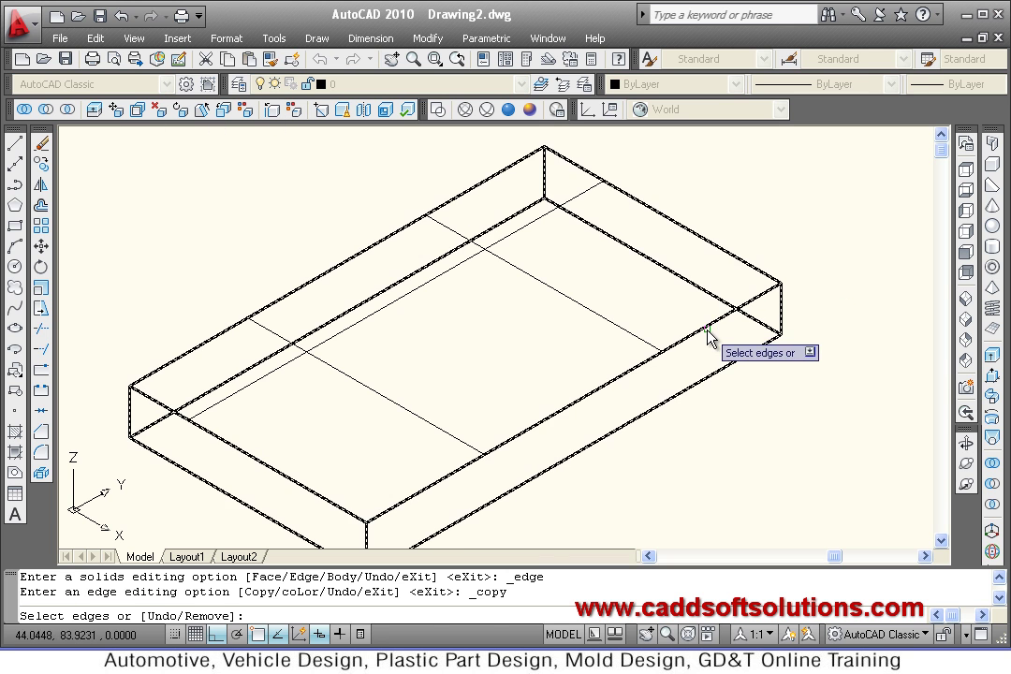
pyautogui.click(716, 334)
pyautogui.rightClick(758, 455)
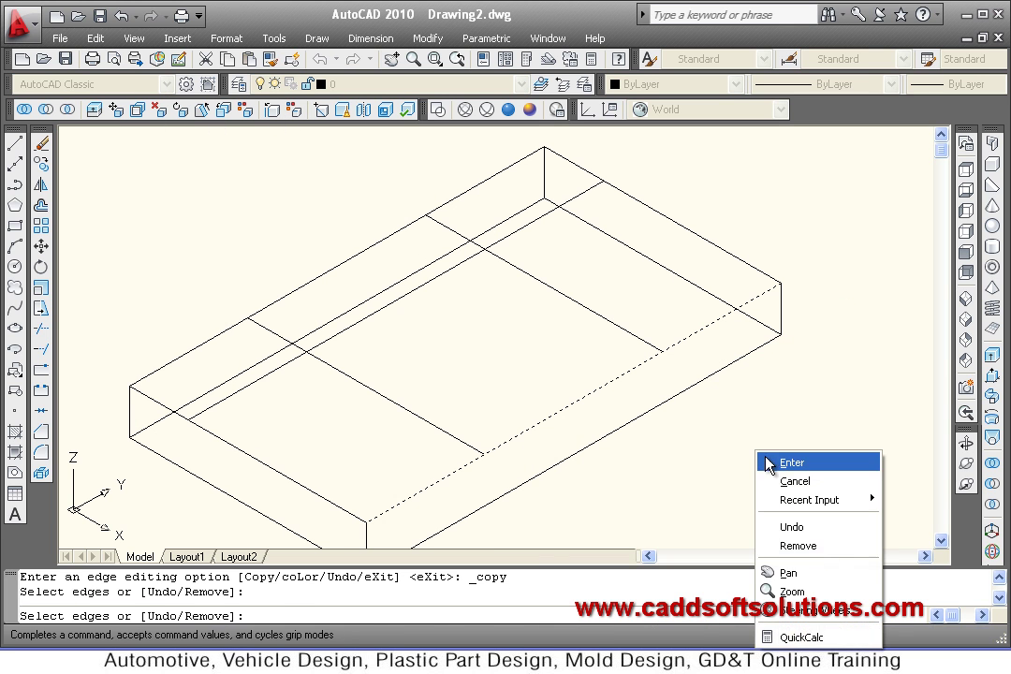
pyautogui.click(782, 463)
pyautogui.click(809, 462)
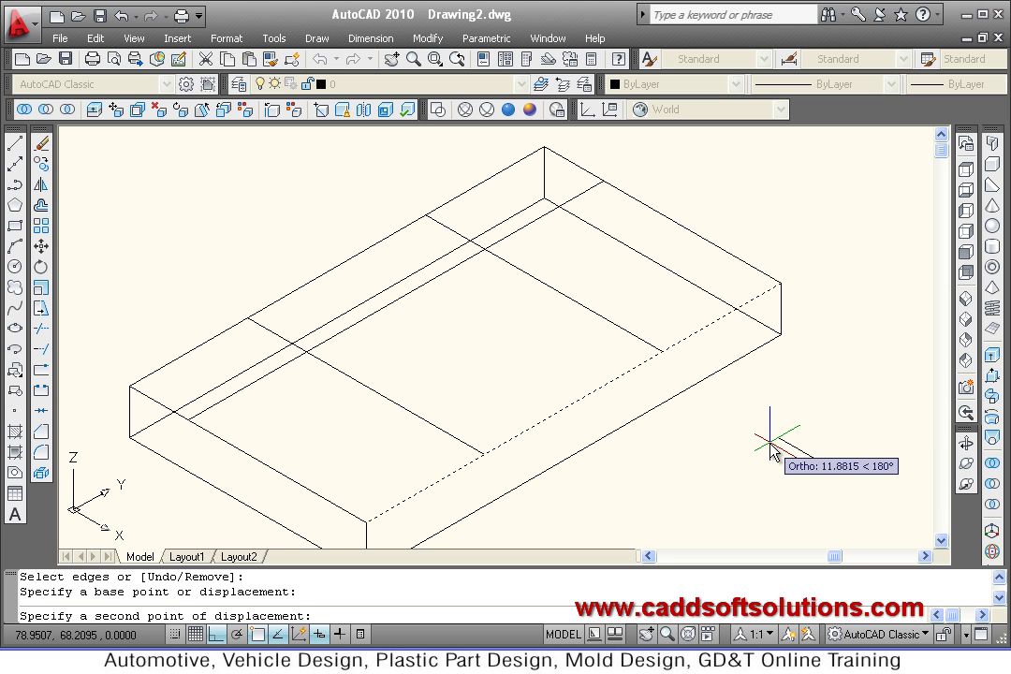
pyautogui.write('16')
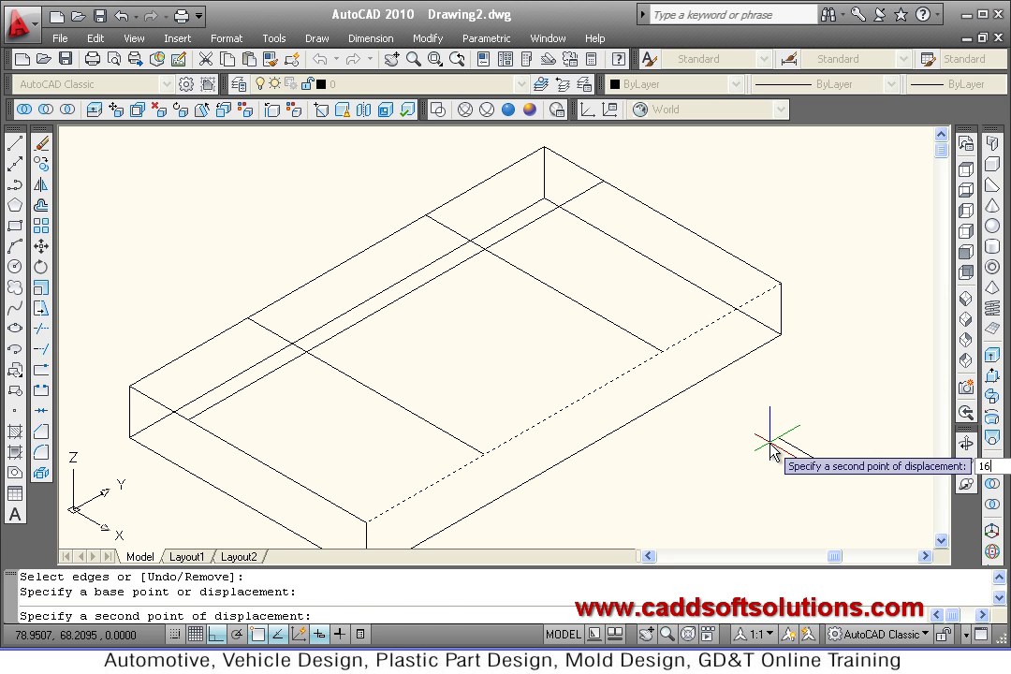
pyautogui.press('Return')
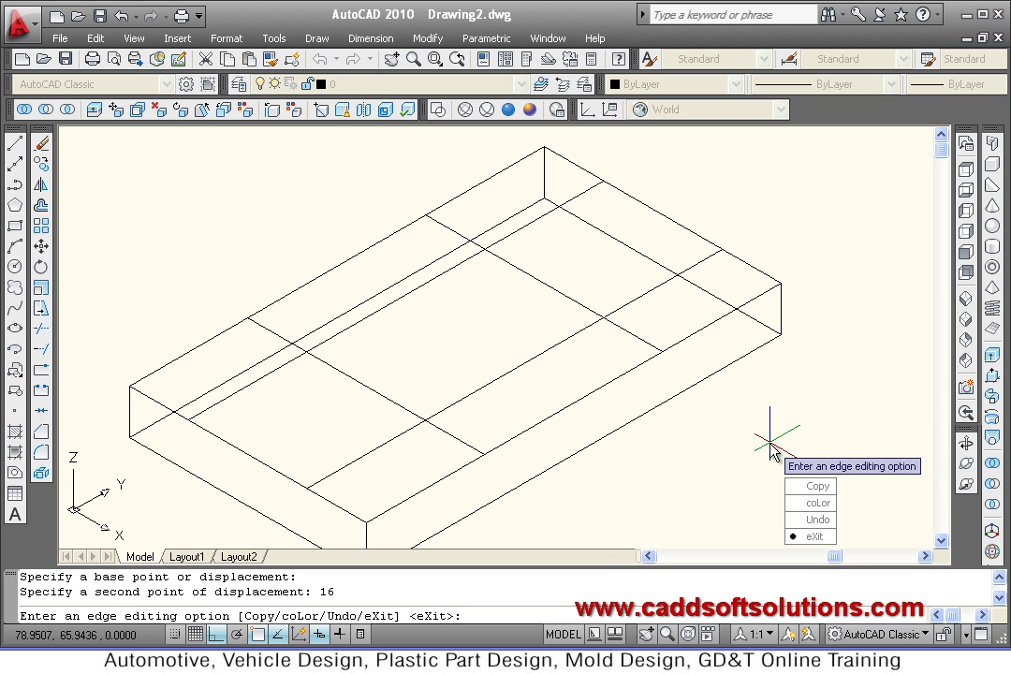
pyautogui.press('Escape')
pyautogui.press('Escape')
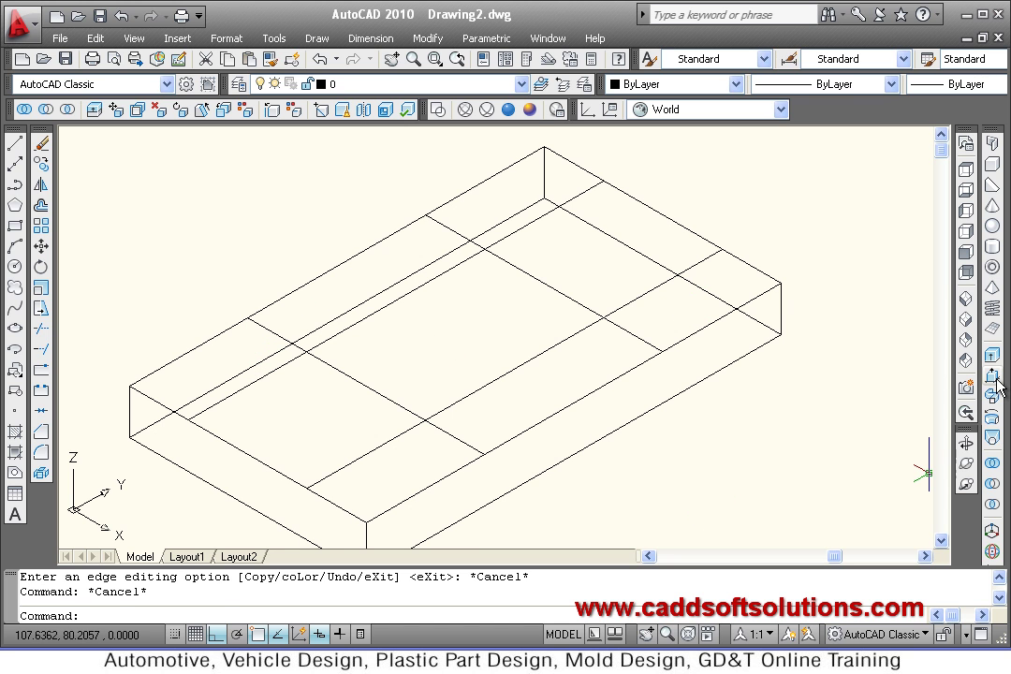
# Step: Presspull the corner rectangle at the far end of the front long edge upward by 24
pyautogui.click(966, 386)
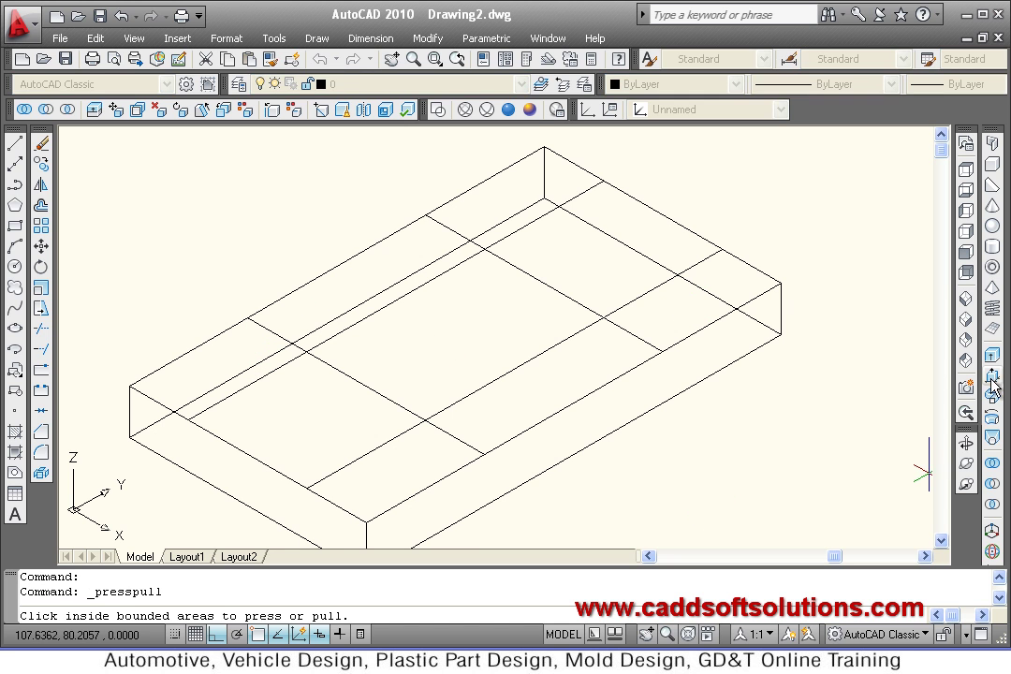
pyautogui.click(672, 326)
pyautogui.hotkey('alt', 'Tab')
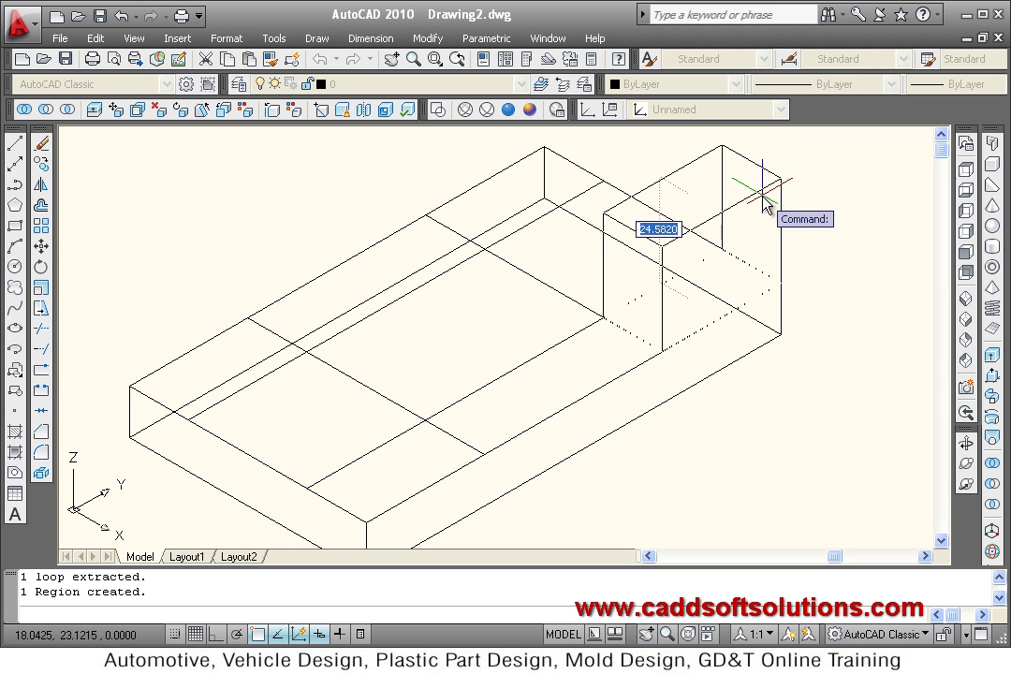
pyautogui.press('Return')
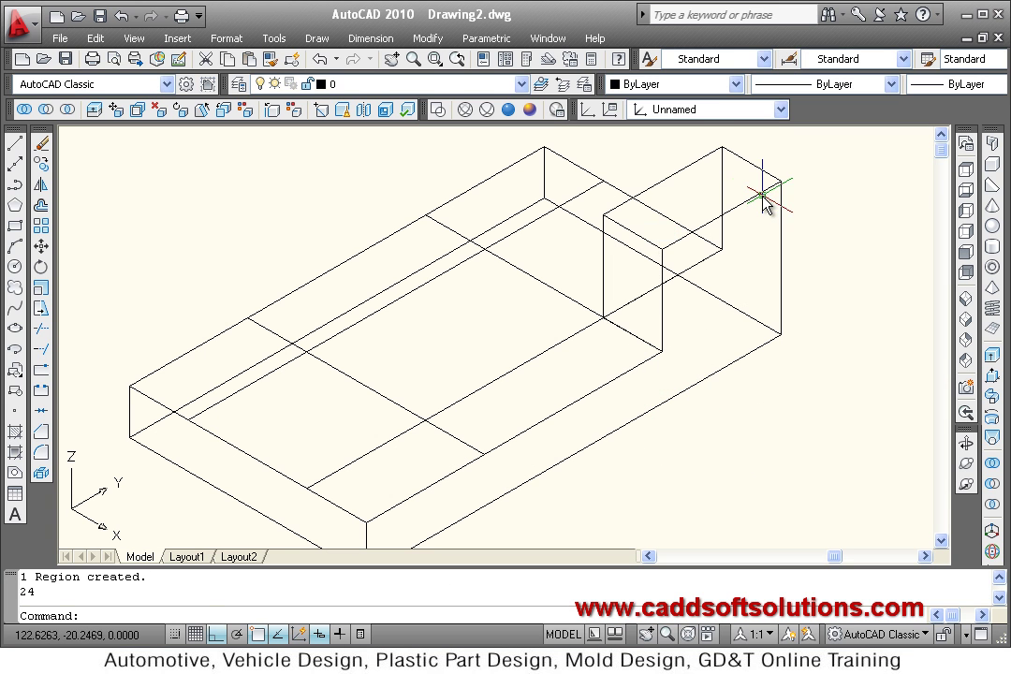
# Step: Presspull the corner rectangle at the near end of the rear long edge upward by 24
pyautogui.click(993, 378)
pyautogui.click(232, 323)
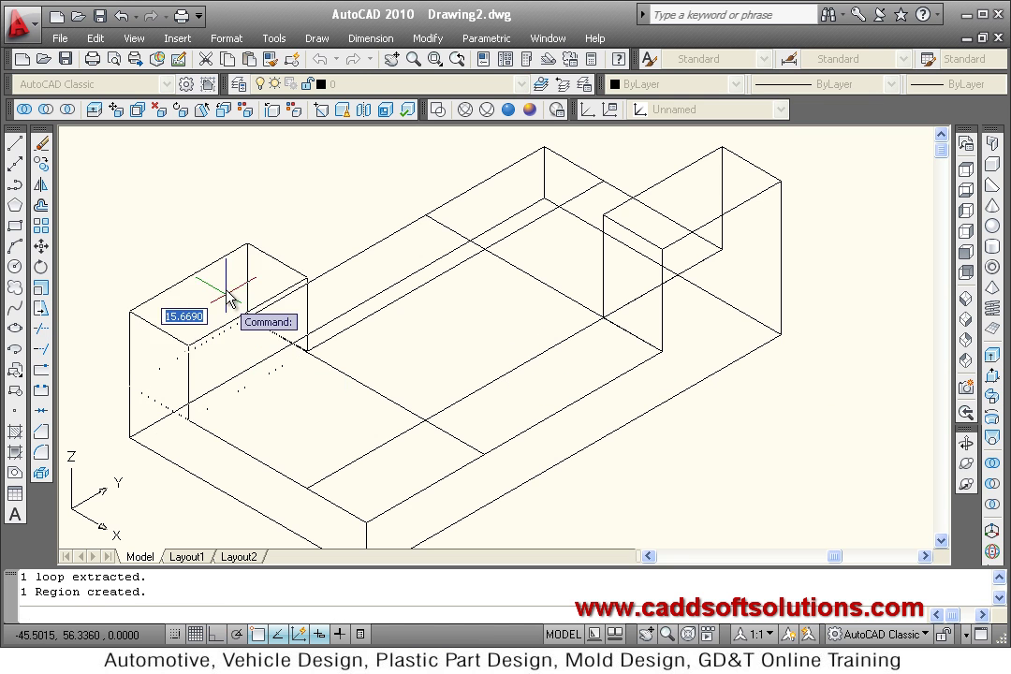
pyautogui.write('24')
pyautogui.press('Return')
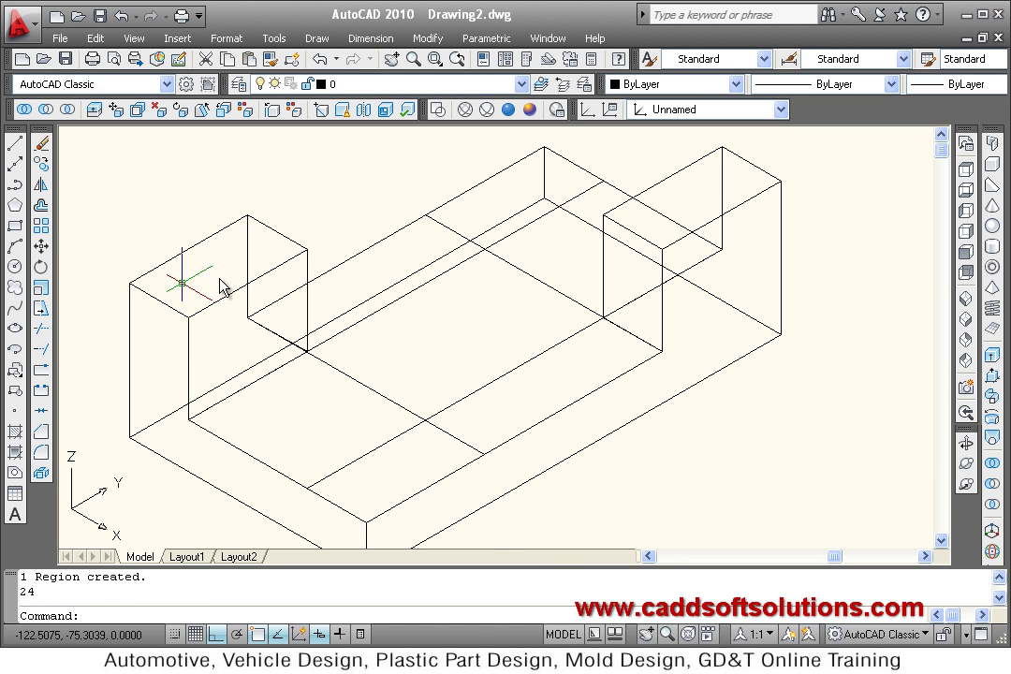
# Step: Inspect the model in the Conceptual visual style and return it to 2D wireframe
pyautogui.click(530, 109)
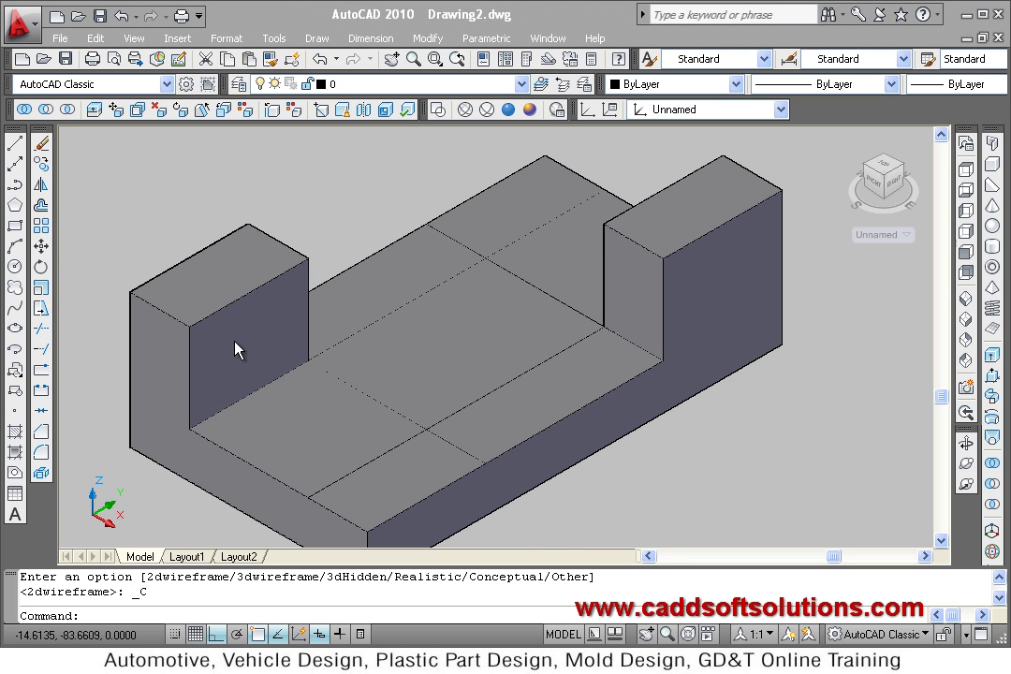
pyautogui.click(428, 424)
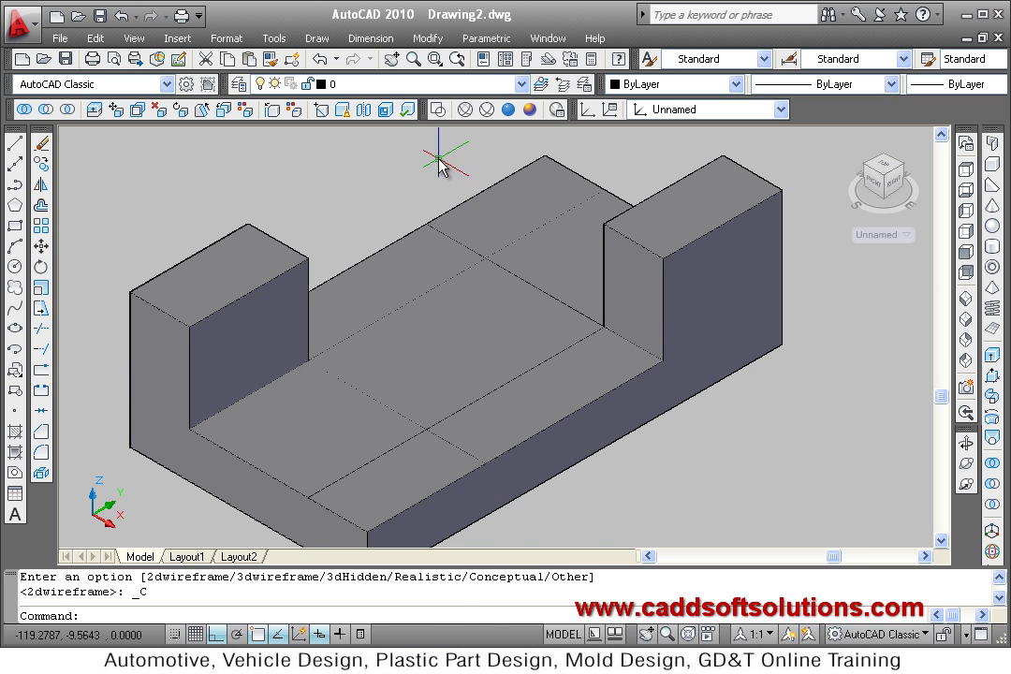
pyautogui.click(437, 109)
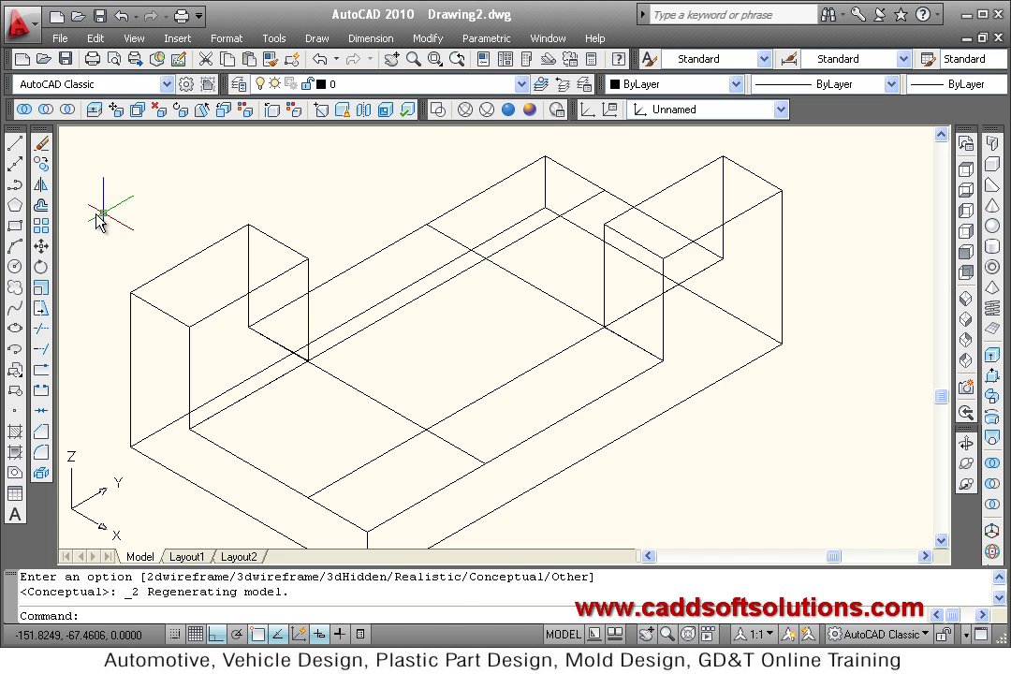
# Step: Erase the four copied edge lines from the base block's top face
pyautogui.click(42, 145)
pyautogui.click(365, 398)
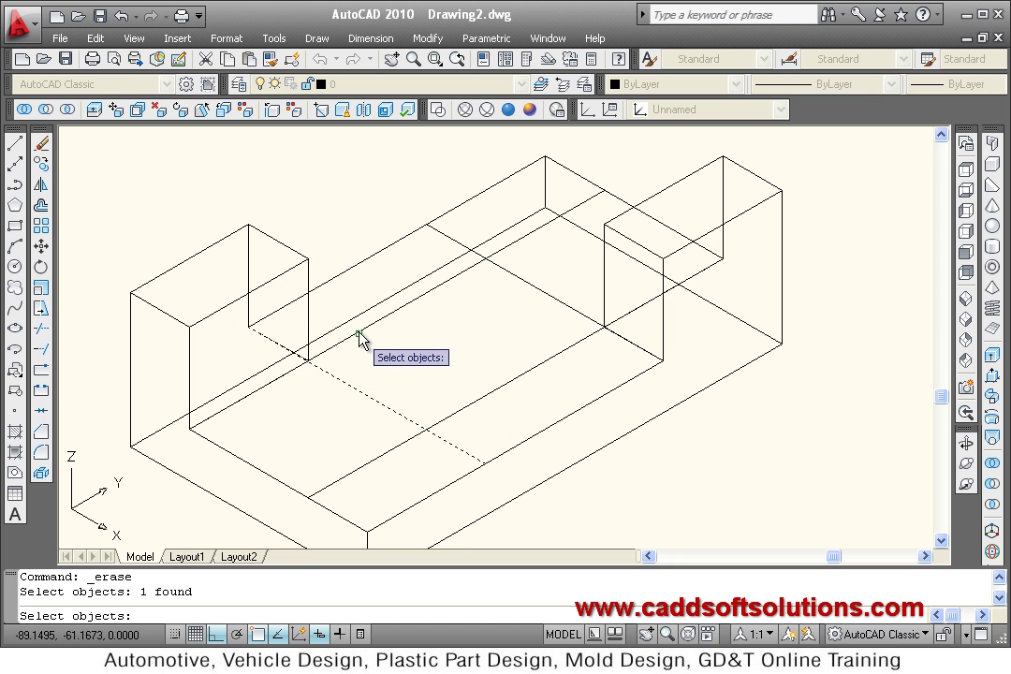
pyautogui.click(373, 329)
pyautogui.click(532, 286)
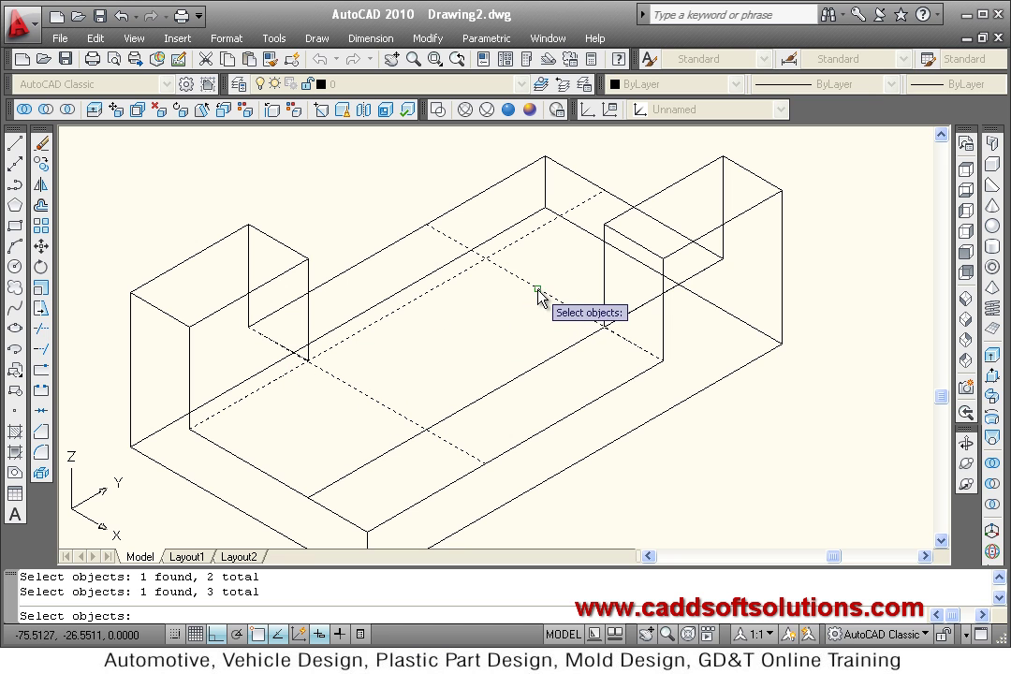
pyautogui.click(525, 384)
pyautogui.rightClick(489, 348)
pyautogui.rightClick(490, 348)
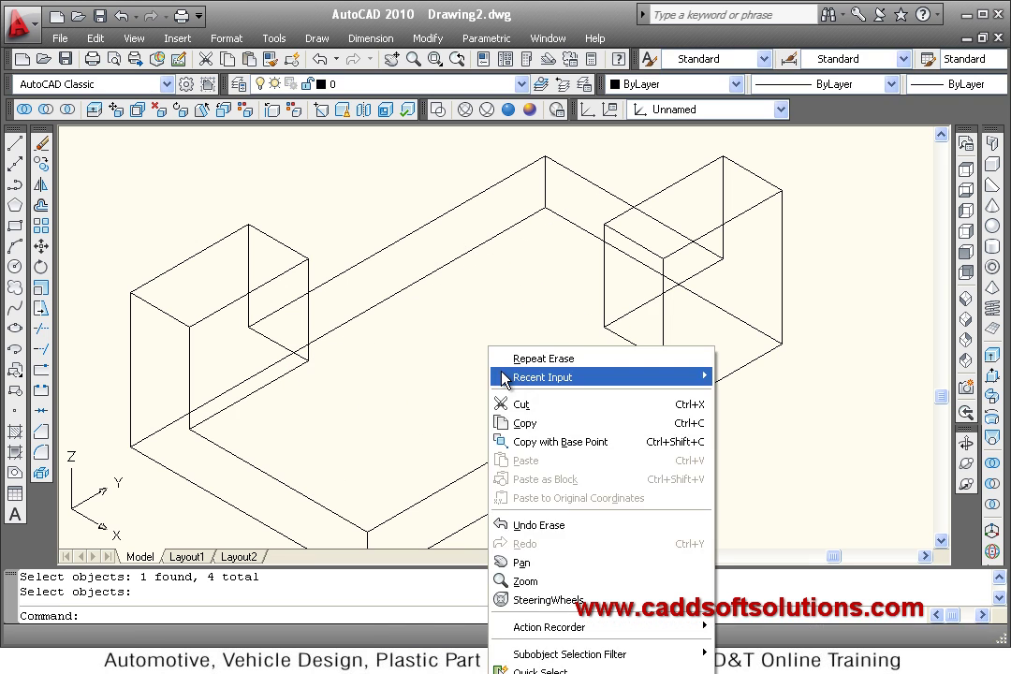
pyautogui.click(458, 347)
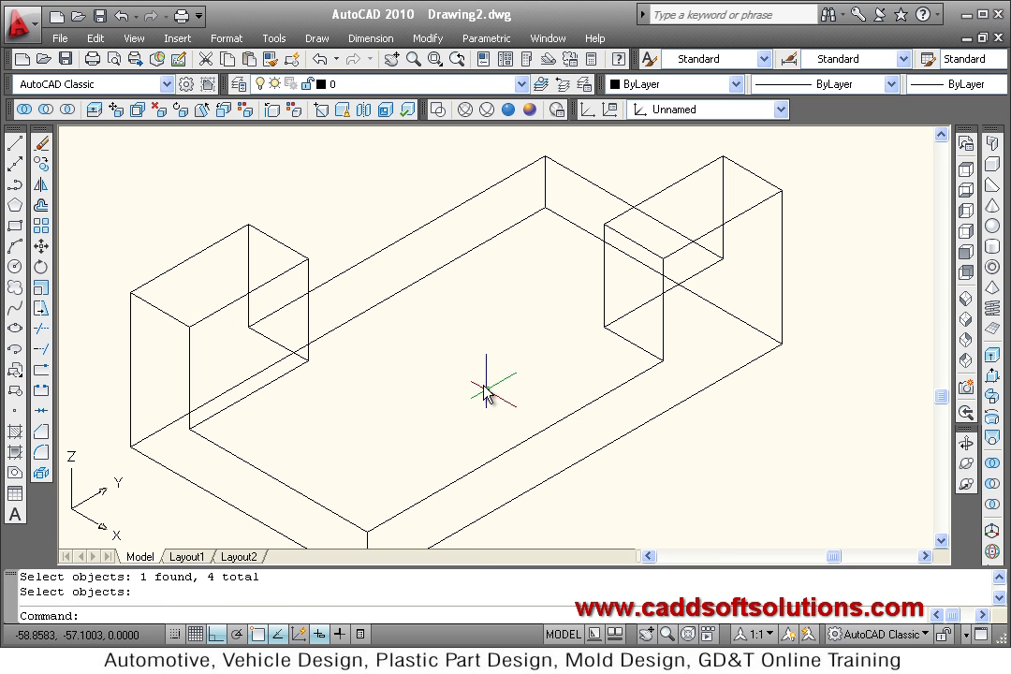
# Step: Switch to Extrude Exercises.pdf in Adobe Acrobat to check the rectangular pocket's dimensions, and return to AutoCAD
pyautogui.hotkey('alt', 'Tab')
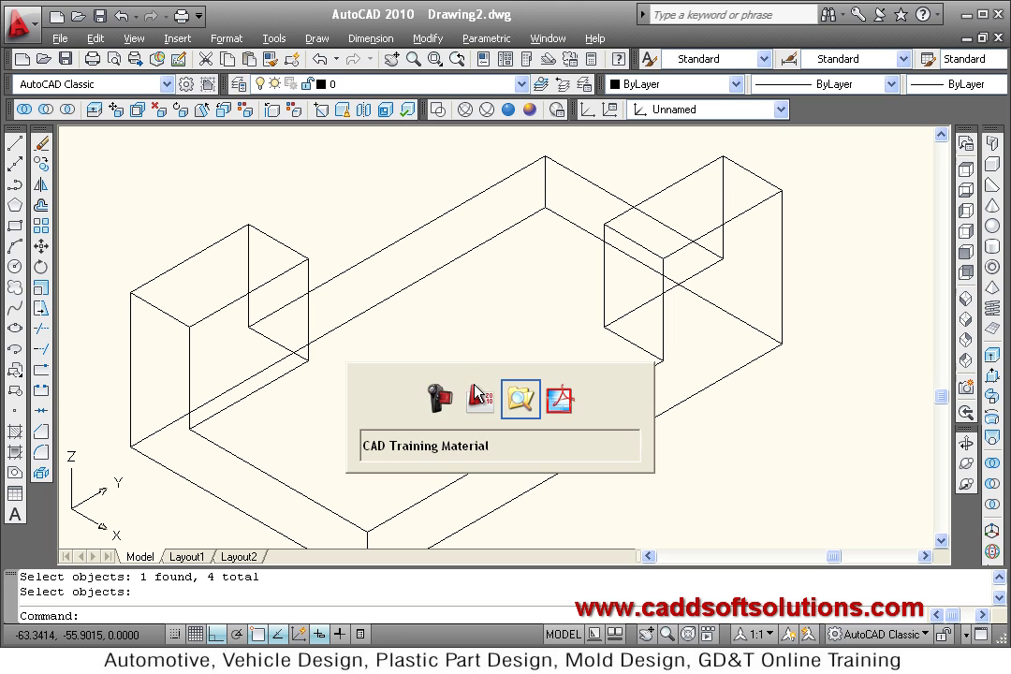
pyautogui.hotkey('alt', 'Tab')
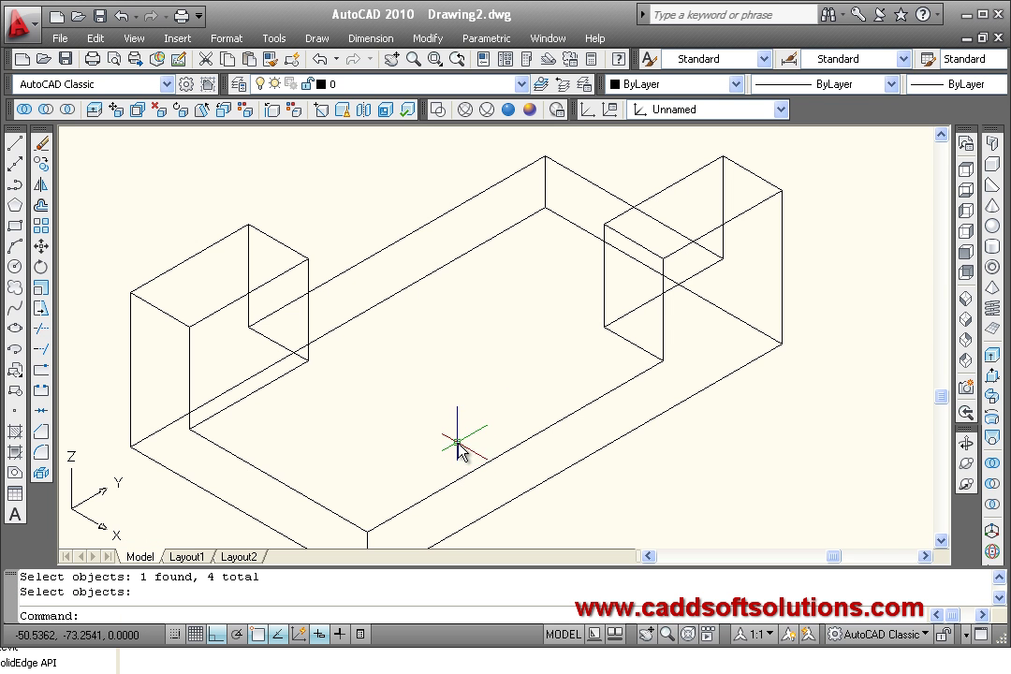
pyautogui.hotkey('alt', 'Tab')
pyautogui.hotkey('alt', 'Tab')
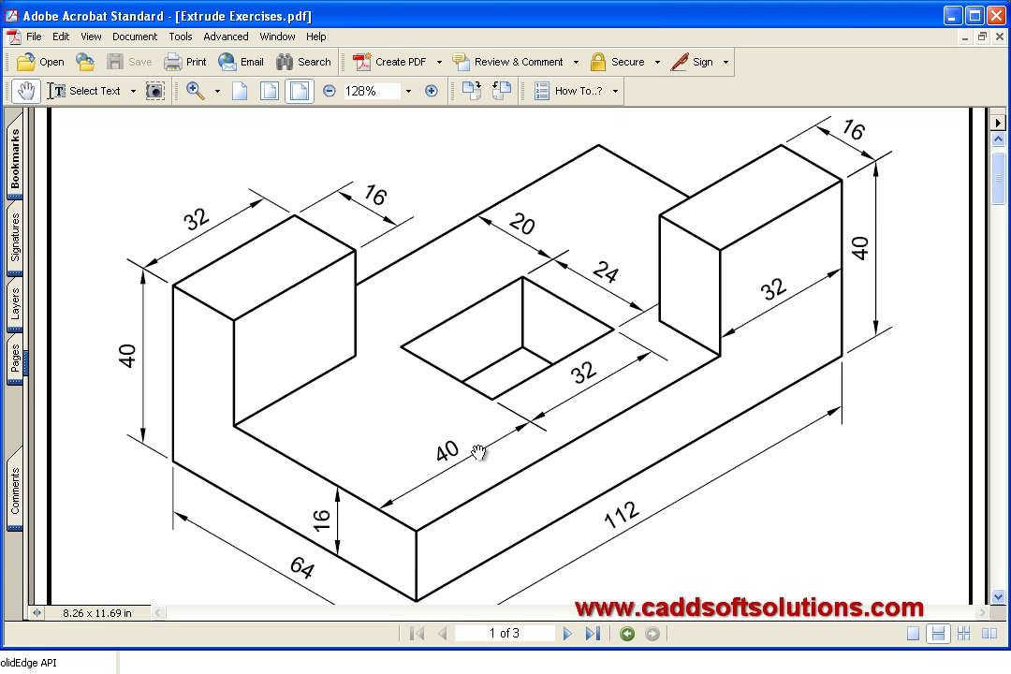
pyautogui.hotkey('alt', 'Tab')
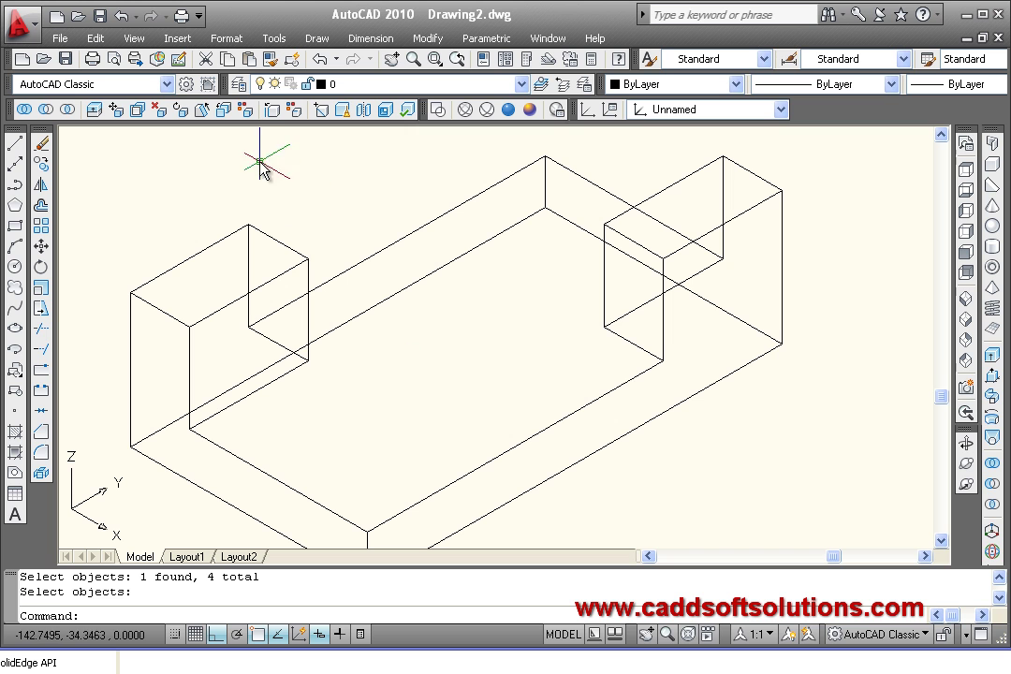
# Step: Copy the base block's near short top edge 40 units along the Y direction across the top face
pyautogui.click(271, 113)
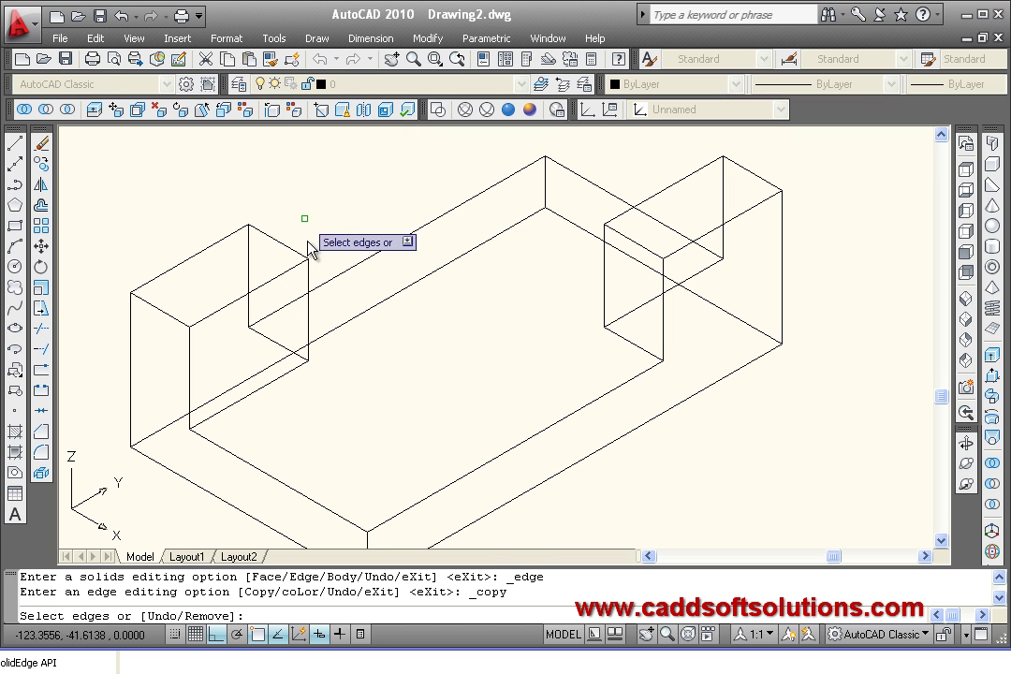
pyautogui.click(293, 488)
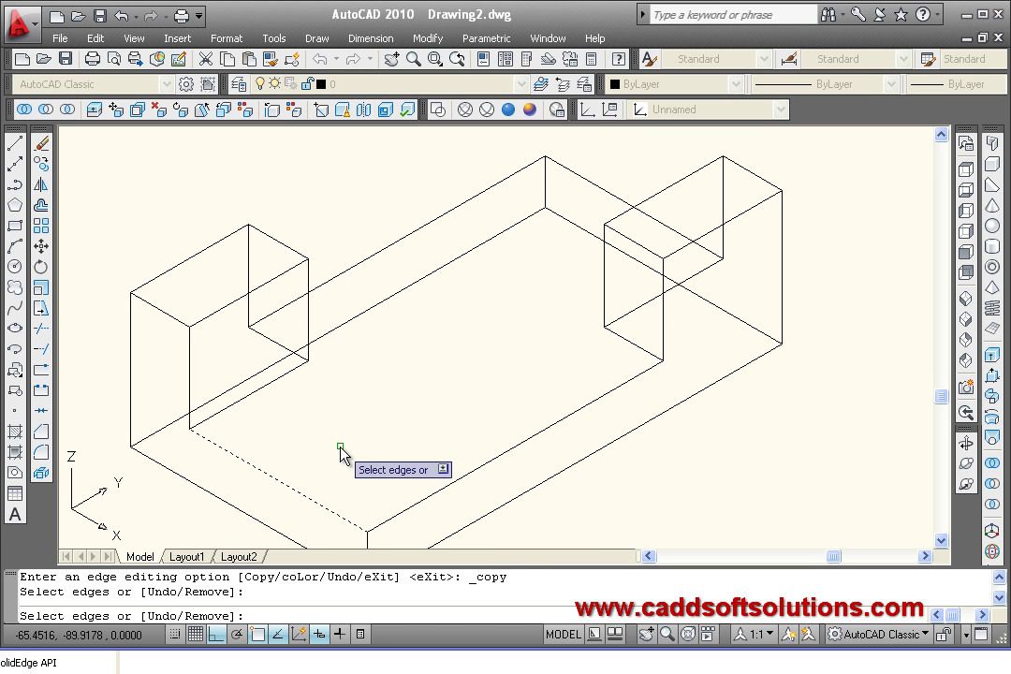
pyautogui.rightClick(361, 420)
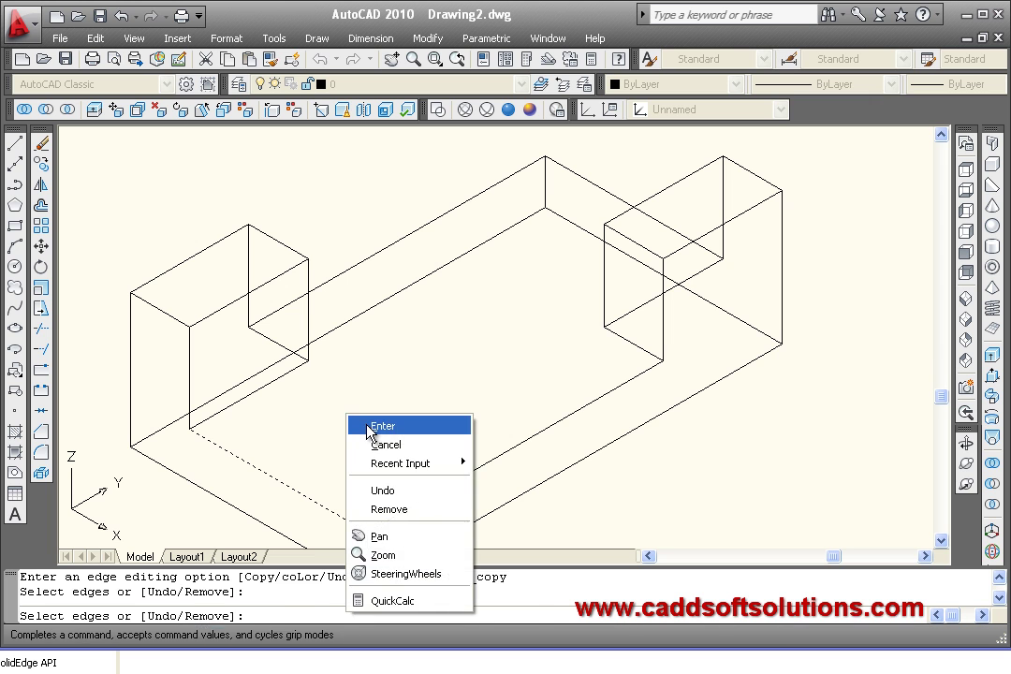
pyautogui.click(368, 427)
pyautogui.click(707, 485)
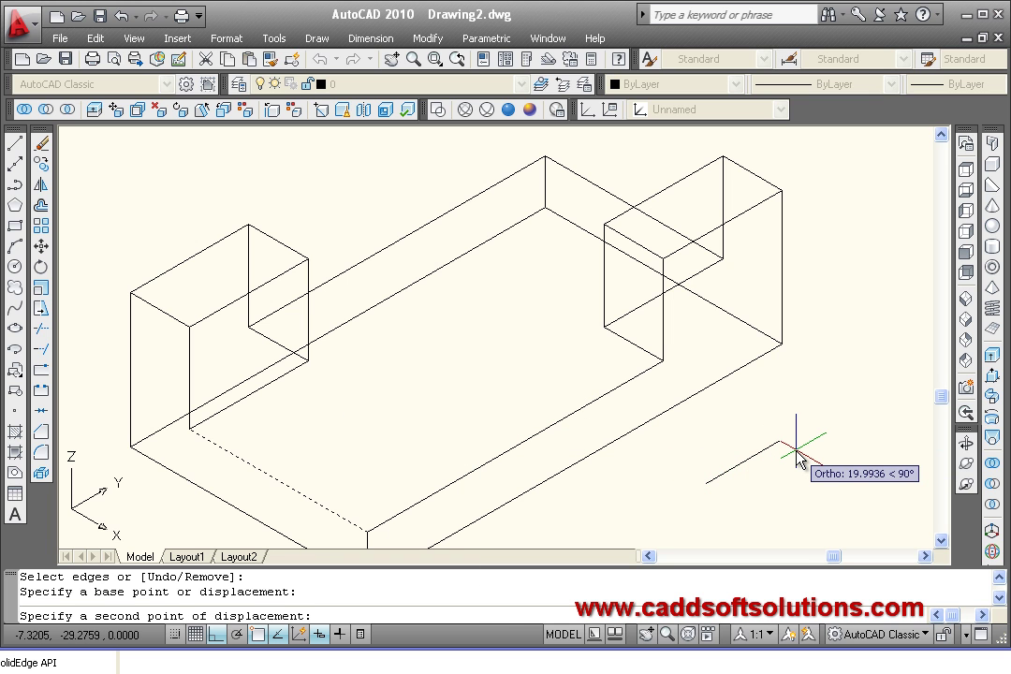
pyautogui.write('40')
pyautogui.press('Return')
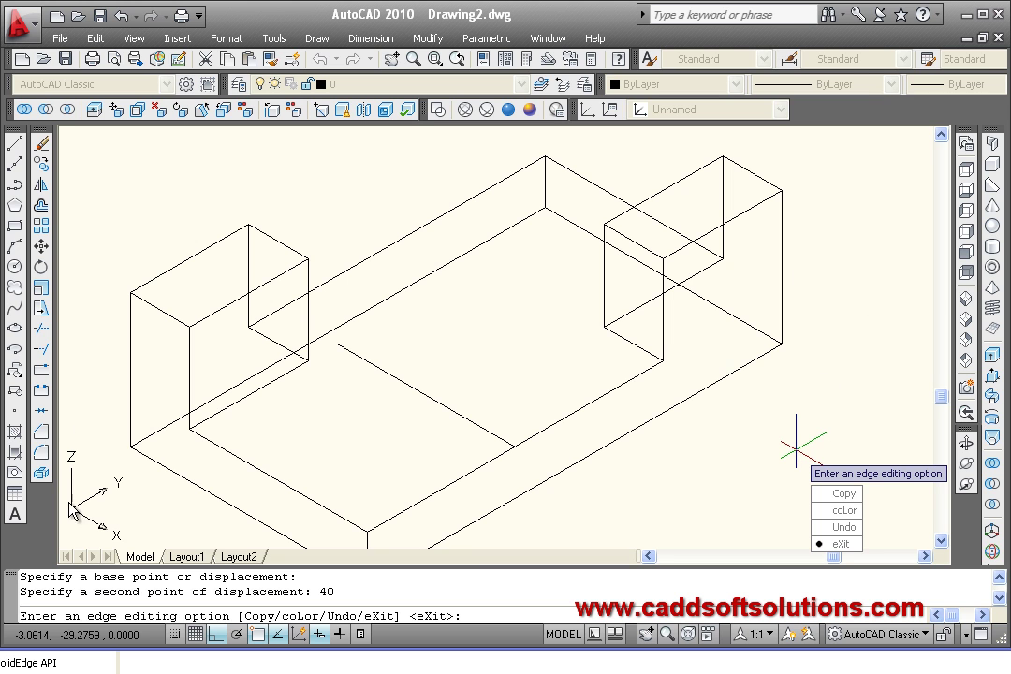
pyautogui.press('Escape')
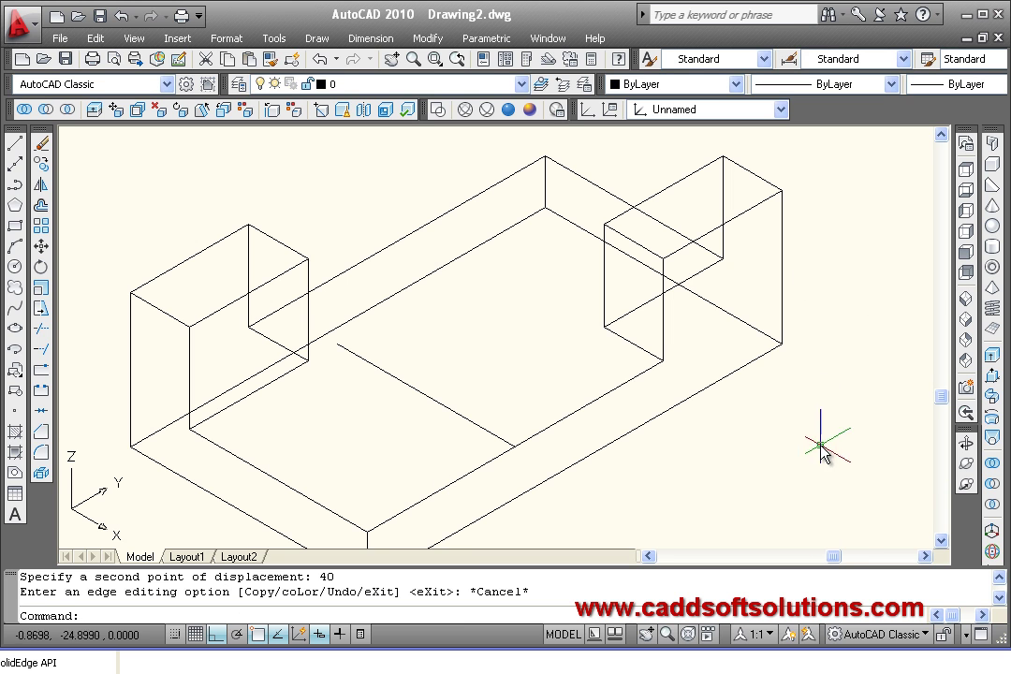
# Step: Copy the cross line on the base's top face 32 units along the Y direction
pyautogui.click(43, 164)
pyautogui.click(454, 413)
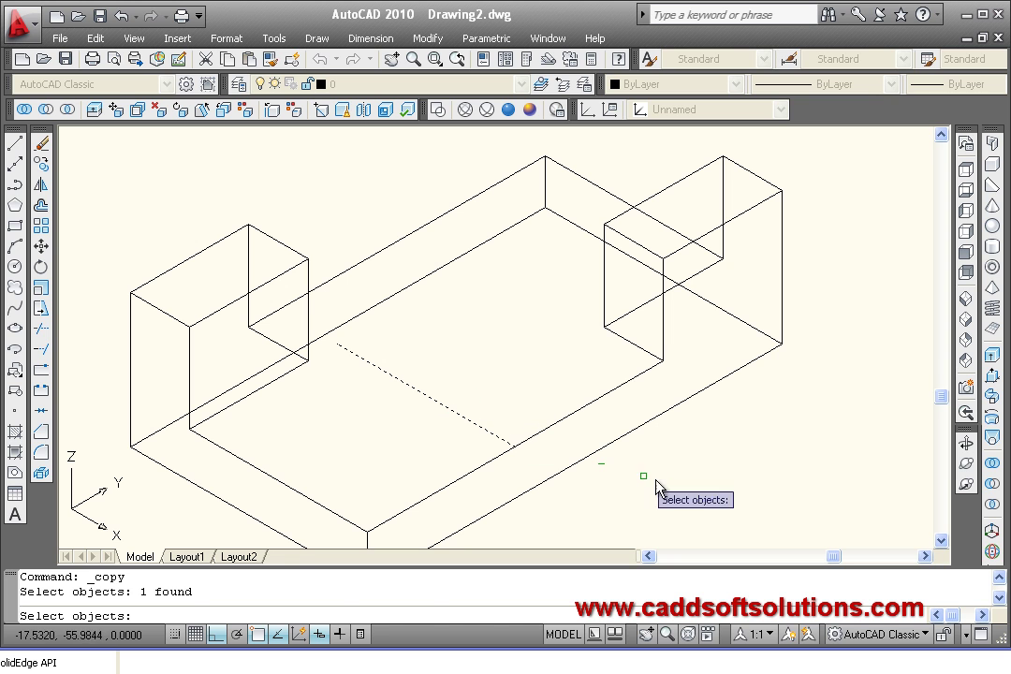
pyautogui.press('Return')
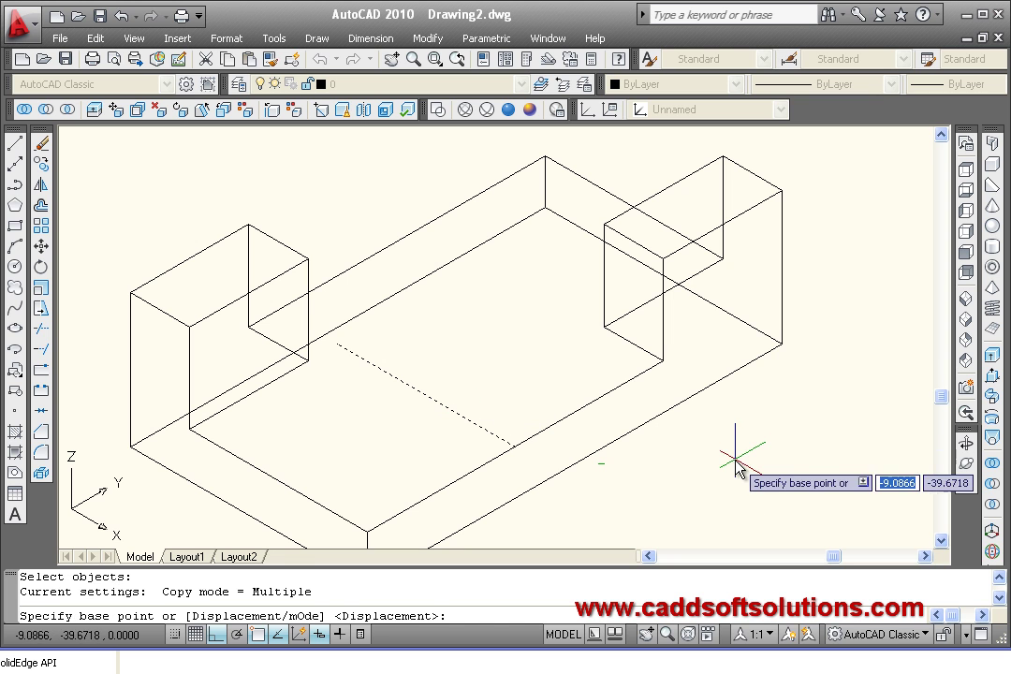
pyautogui.click(688, 475)
pyautogui.write('32')
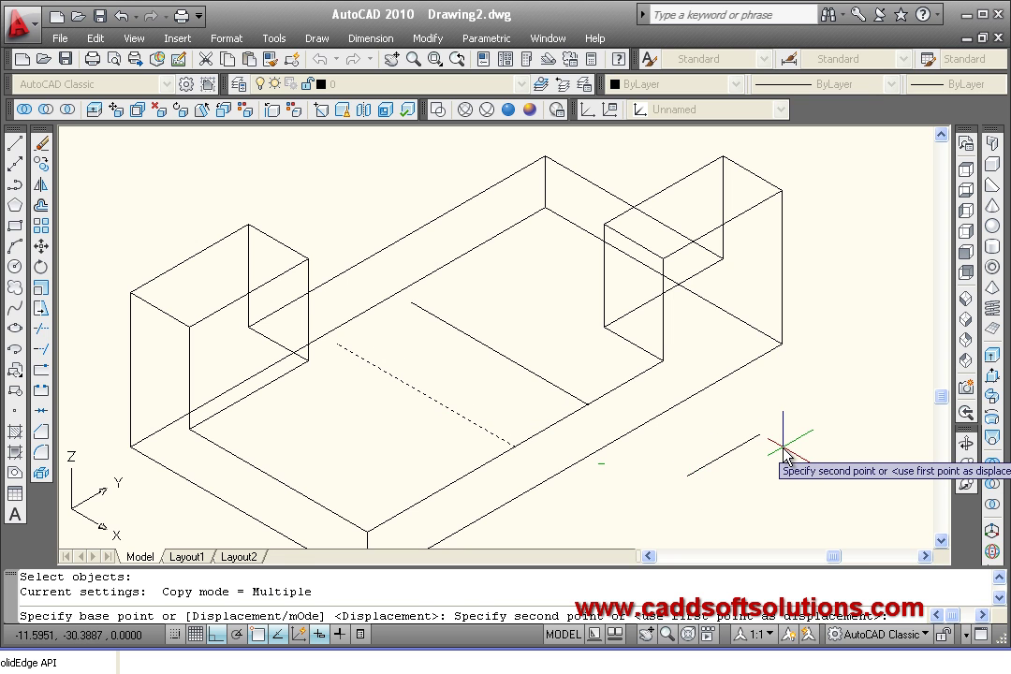
pyautogui.press('Return')
pyautogui.press('Return')
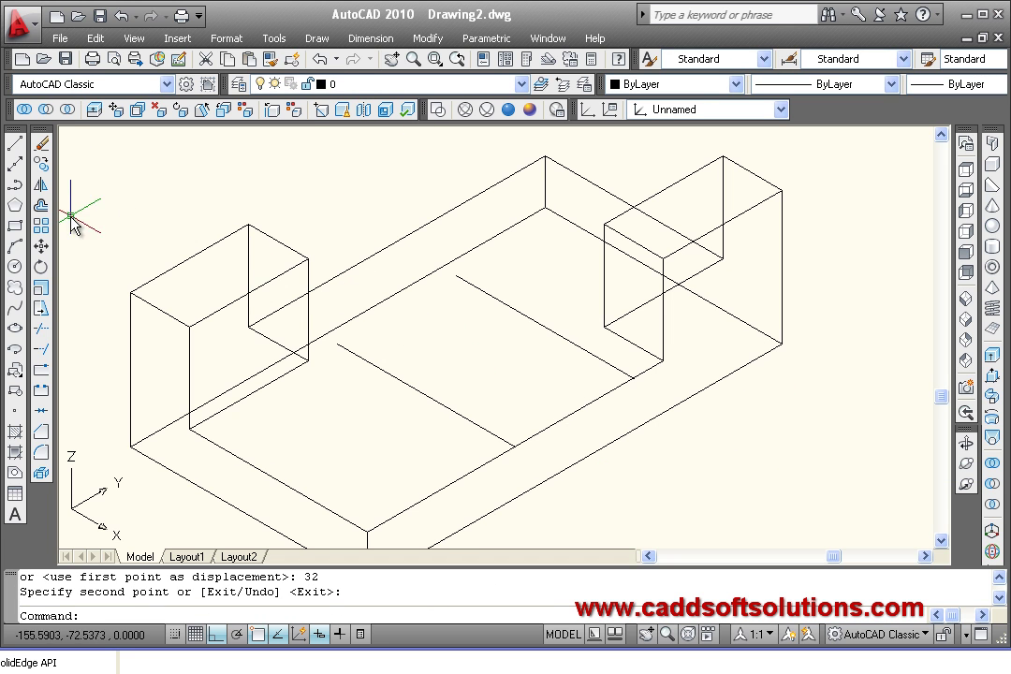
# Step: Copy the base block's far long top edge 20 units inward along the X direction
pyautogui.click(272, 111)
pyautogui.click(354, 269)
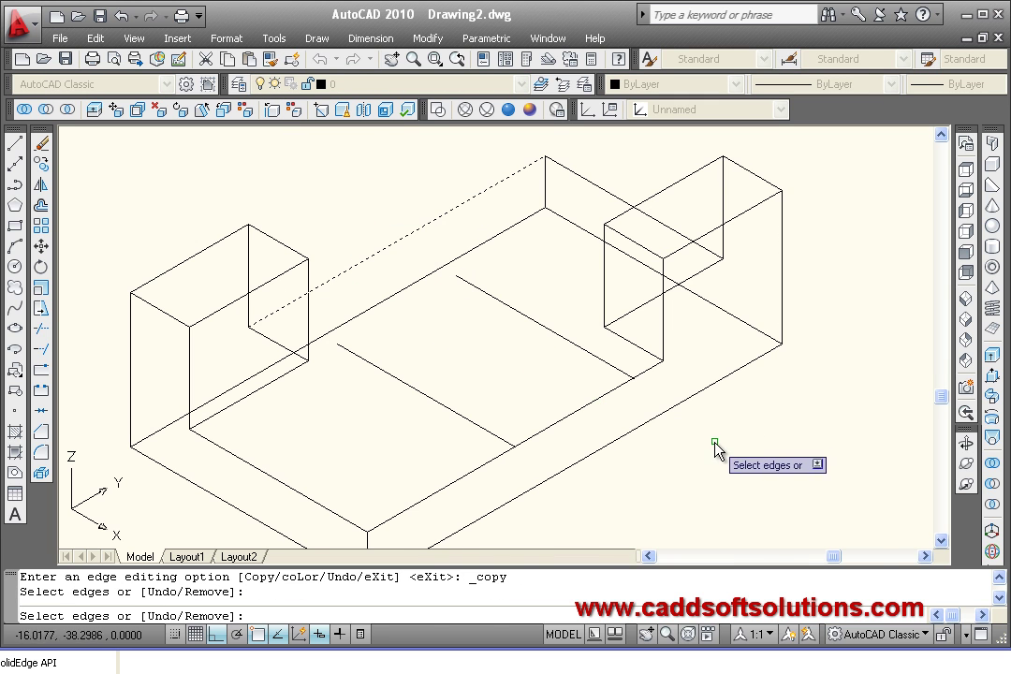
pyautogui.rightClick(752, 435)
pyautogui.click(777, 443)
pyautogui.click(746, 447)
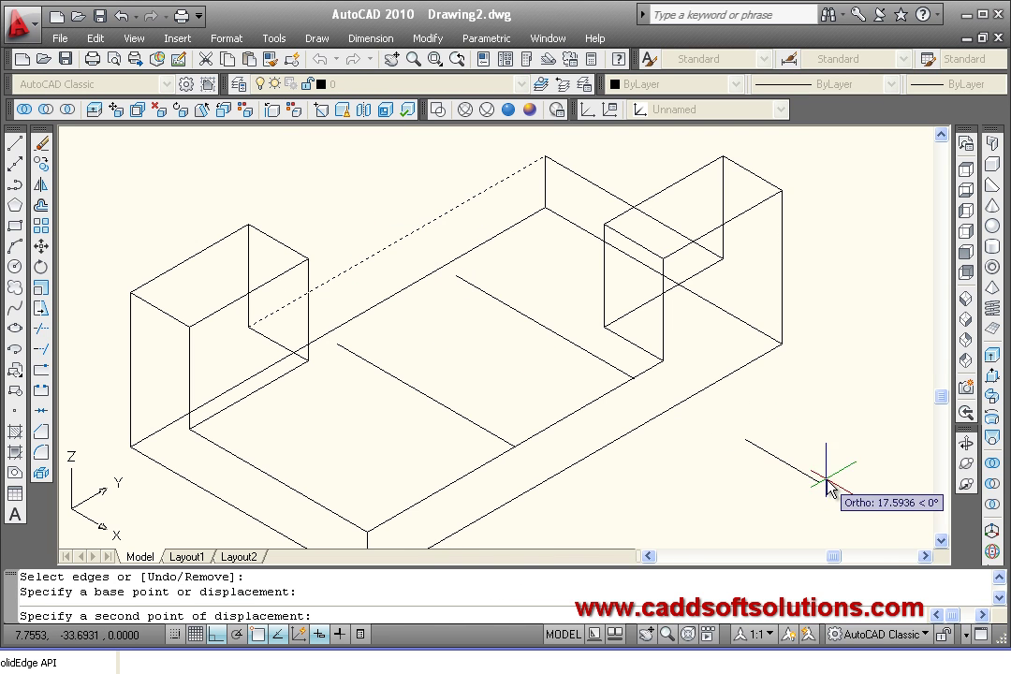
pyautogui.write('20')
pyautogui.press('Return')
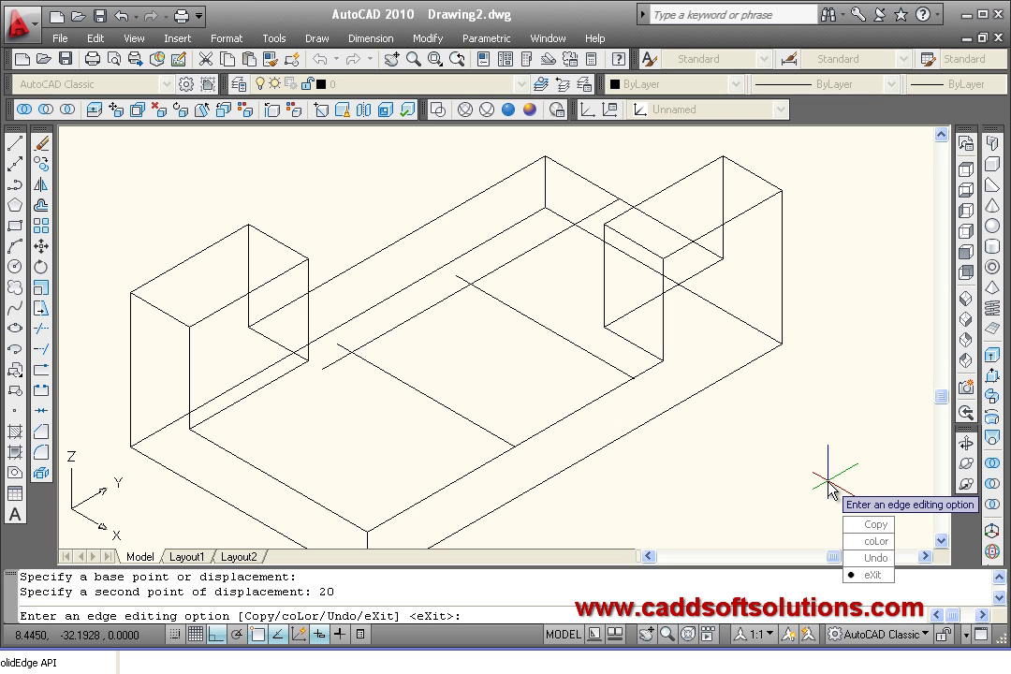
pyautogui.press('Escape')
pyautogui.press('Escape')
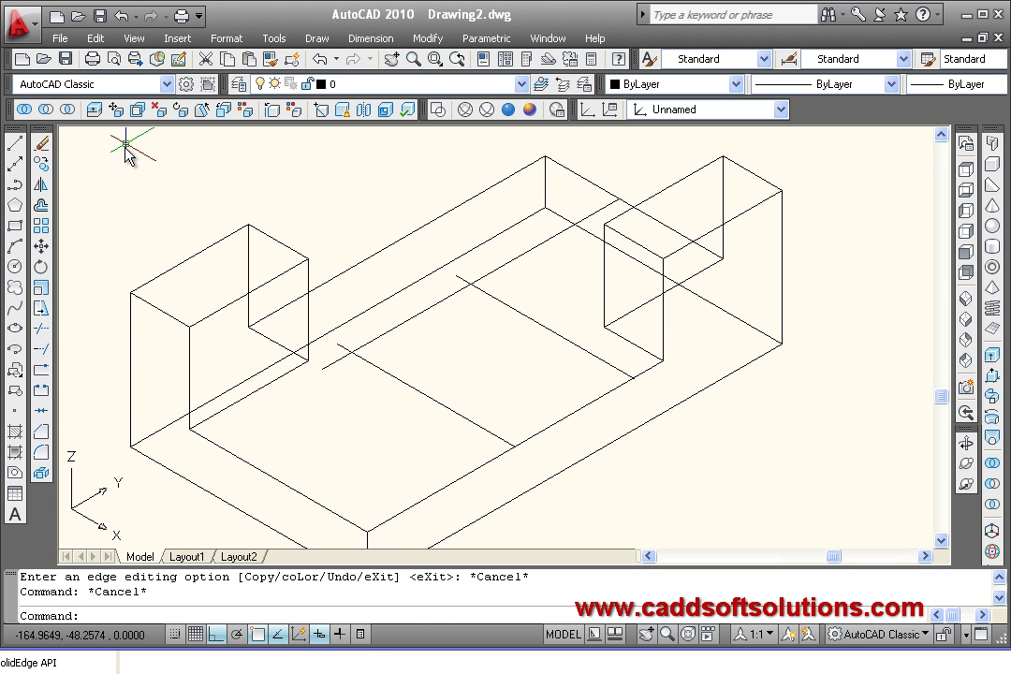
# Step: Copy the base block's near long top edge 20 units inward, opposite to the X direction
pyautogui.click(271, 110)
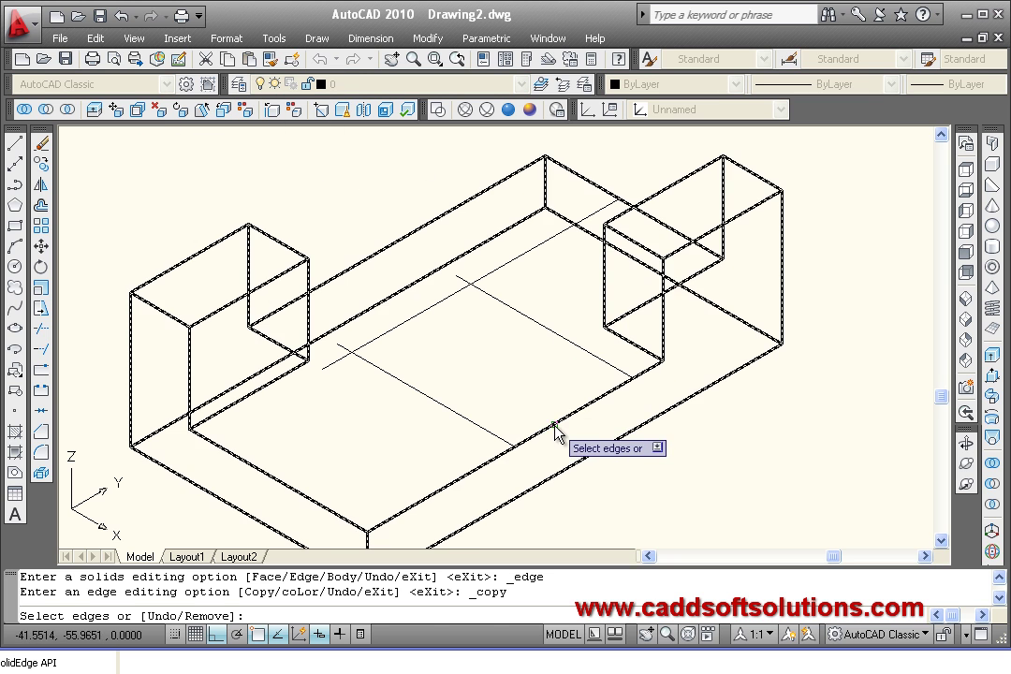
pyautogui.click(557, 422)
pyautogui.rightClick(763, 446)
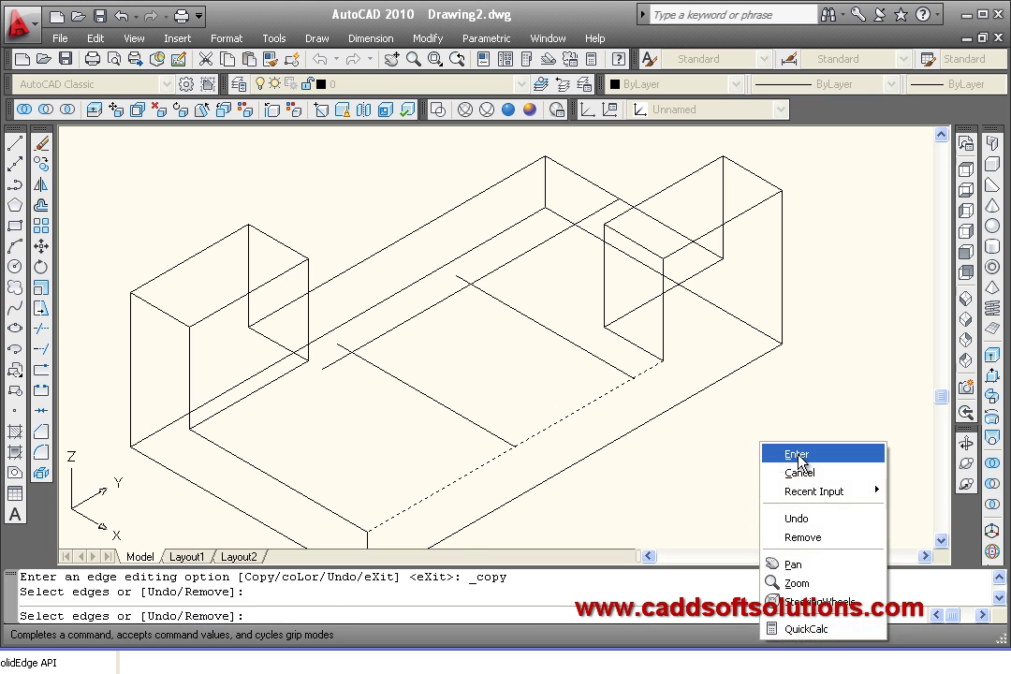
pyautogui.click(801, 450)
pyautogui.click(851, 499)
pyautogui.write('20')
pyautogui.press('Return')
pyautogui.press('Escape')
pyautogui.press('Escape')
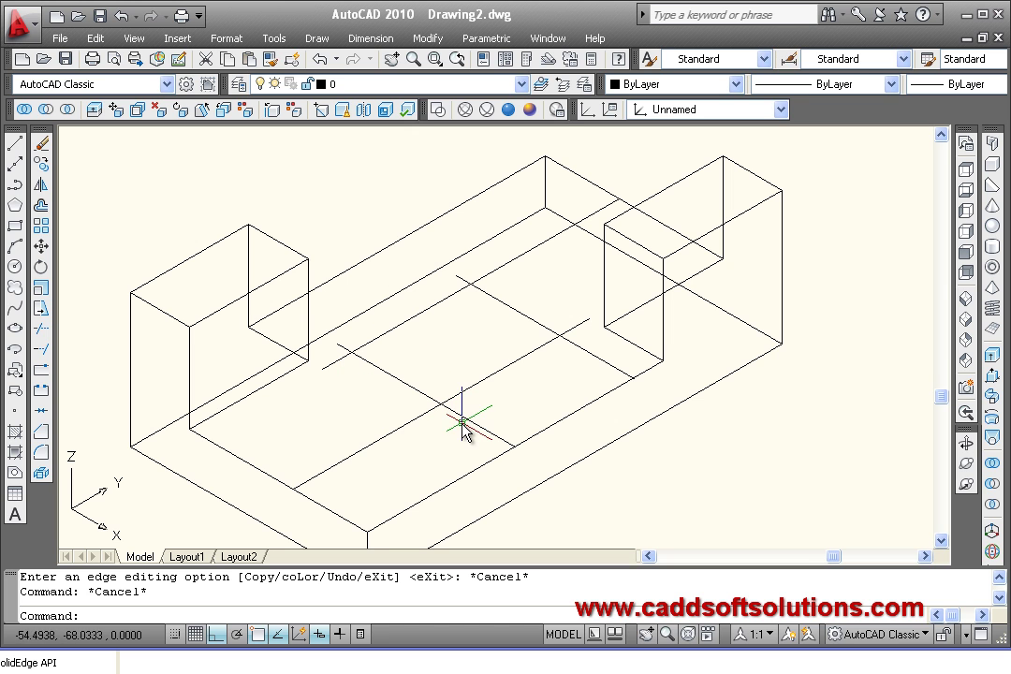
# Step: Presspull the rectangle enclosed by the four copied lines down through the full base thickness to cut the pocket
pyautogui.moveTo(443, 334)
pyautogui.mouseDown(button='middle')
pyautogui.moveTo(523, 395)
pyautogui.moveTo(440, 342)
pyautogui.mouseUp(button='middle')
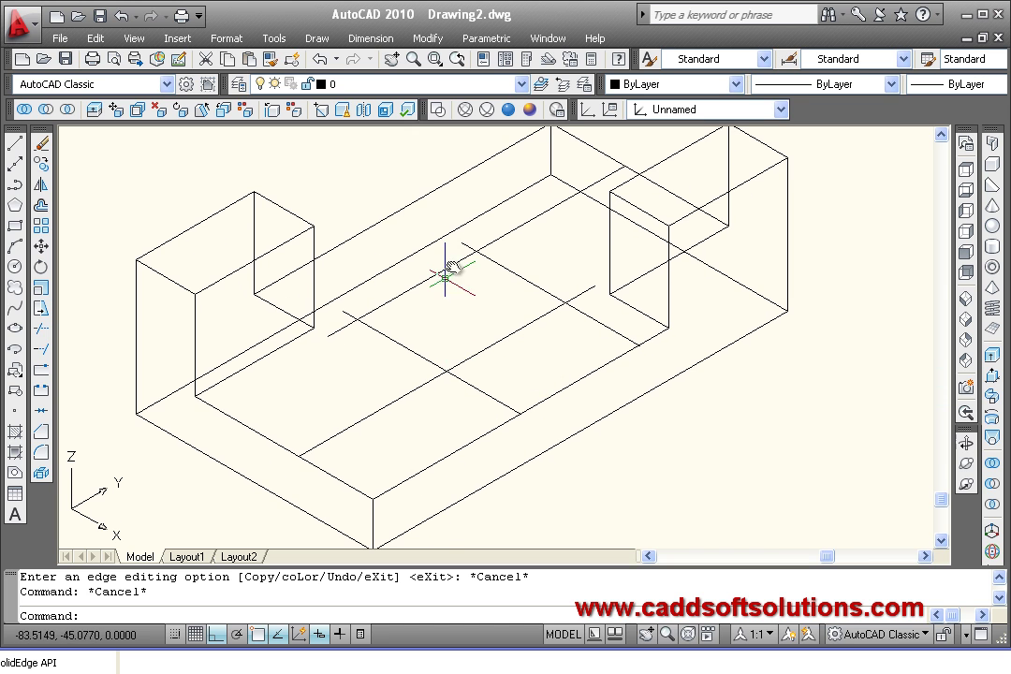
pyautogui.click(993, 378)
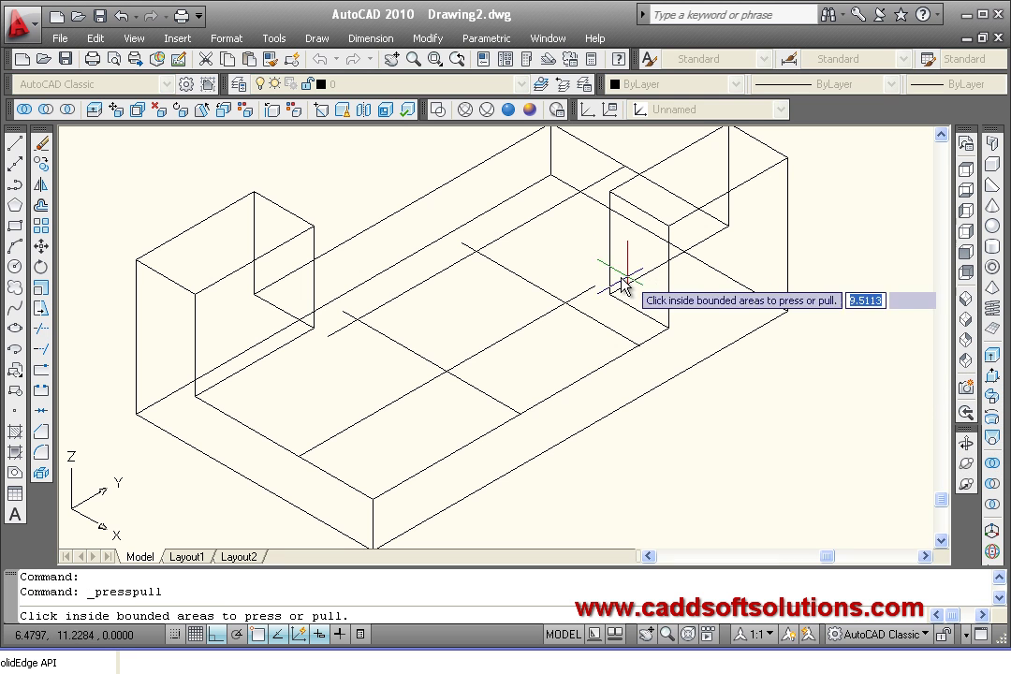
pyautogui.click(476, 314)
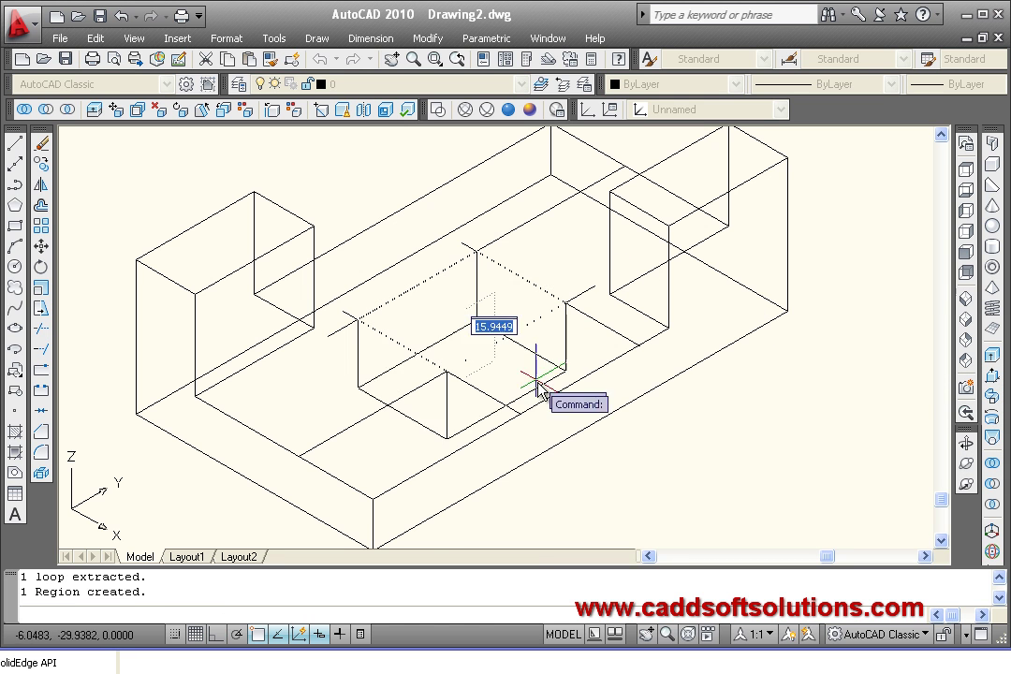
pyautogui.click(618, 499)
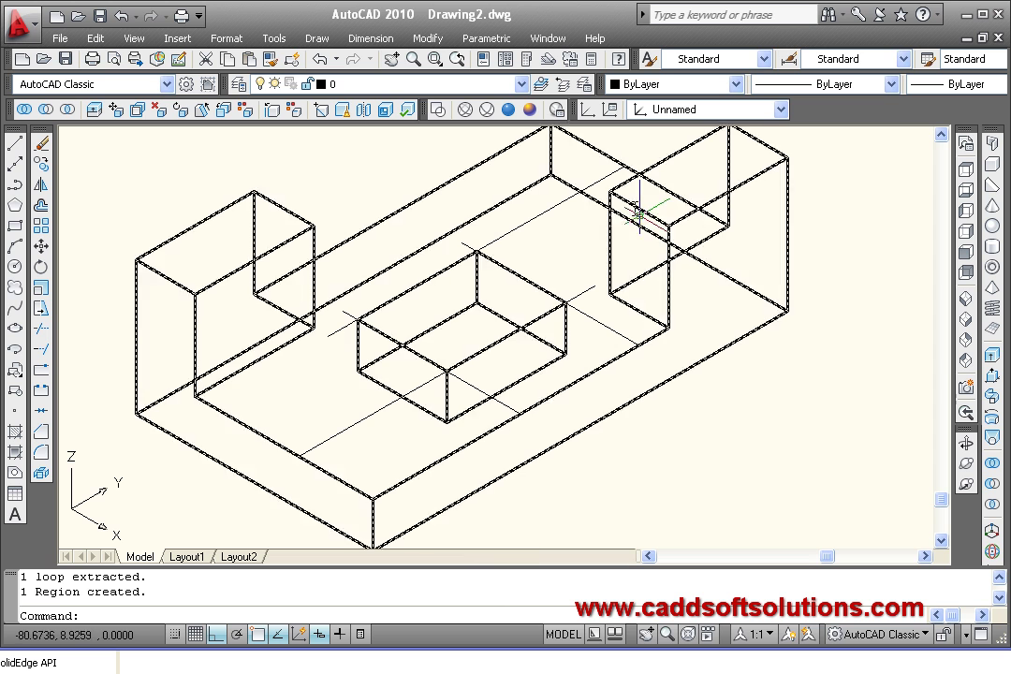
# Step: Inspect the rectangular opening in the Conceptual visual style and return to 2D wireframe
pyautogui.click(530, 111)
pyautogui.moveTo(714, 393); pyautogui.dragTo(508, 258, button='middle')
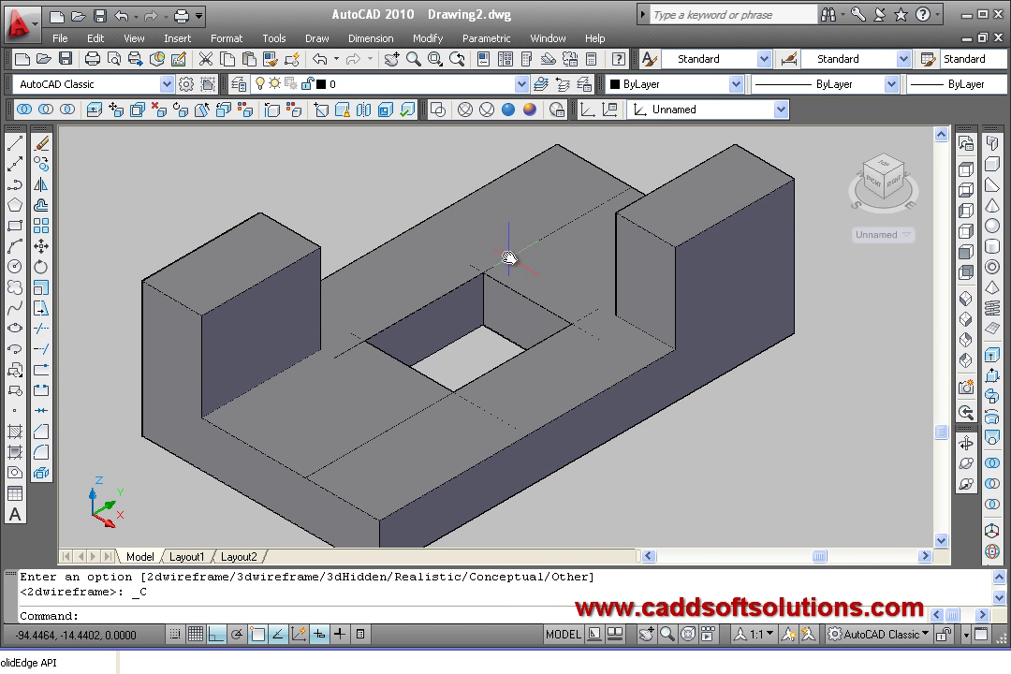
pyautogui.click(437, 109)
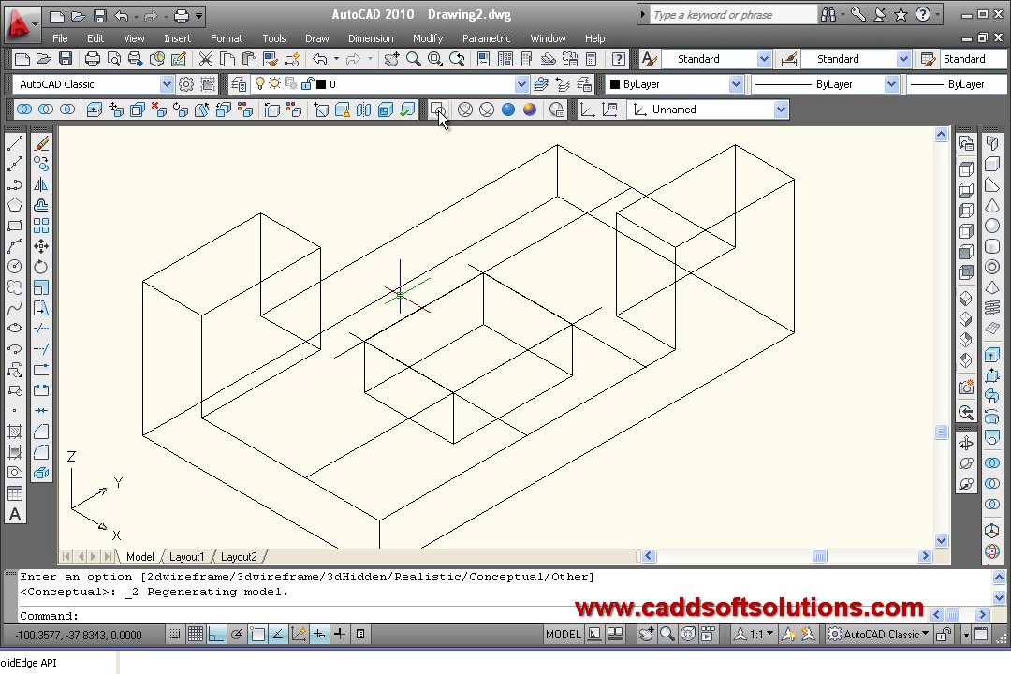
# Step: Erase the four copied edge lines around the rectangular pocket
pyautogui.click(42, 148)
pyautogui.click(360, 342)
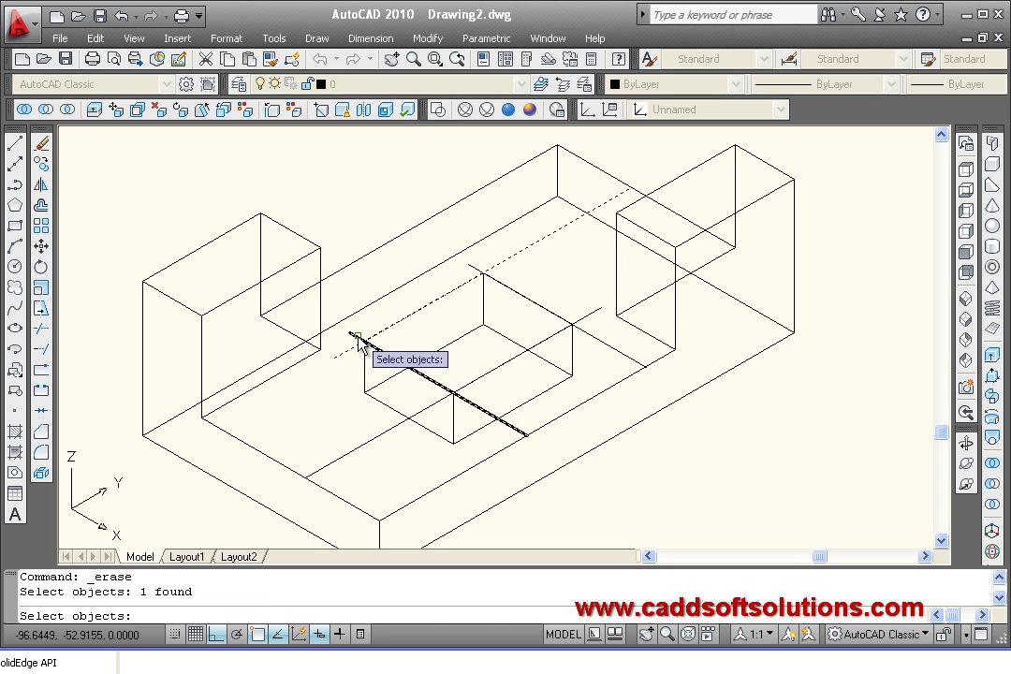
pyautogui.click(360, 343)
pyautogui.click(473, 275)
pyautogui.click(398, 438)
pyautogui.press('Return')
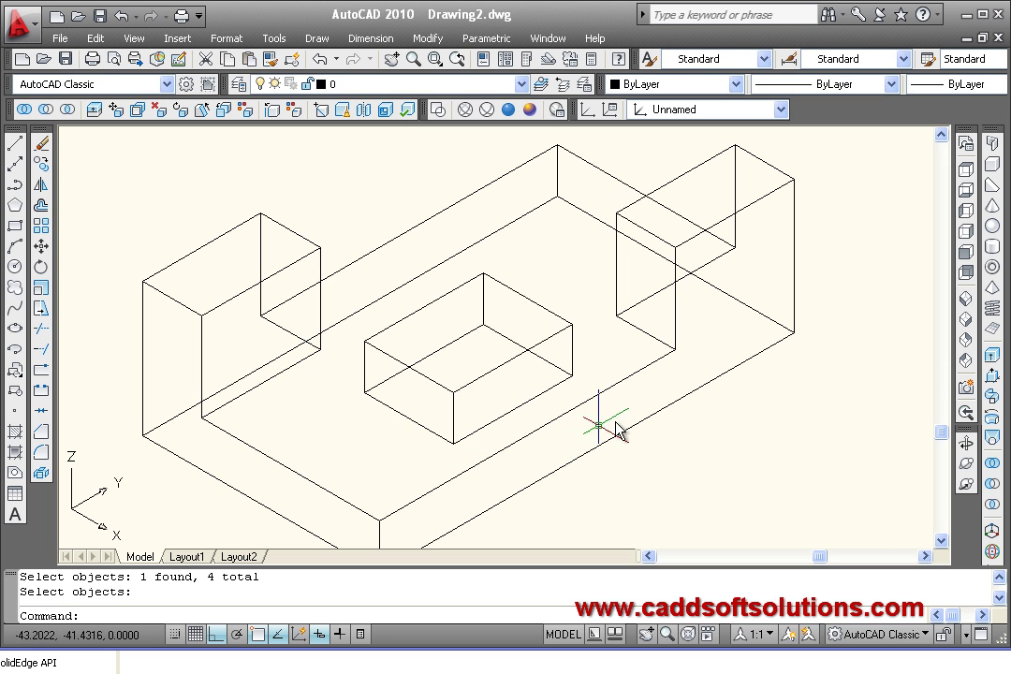
# Step: Inspect the finished part in the Conceptual visual style from standard orthographic and isometric viewpoints
pyautogui.click(531, 110)
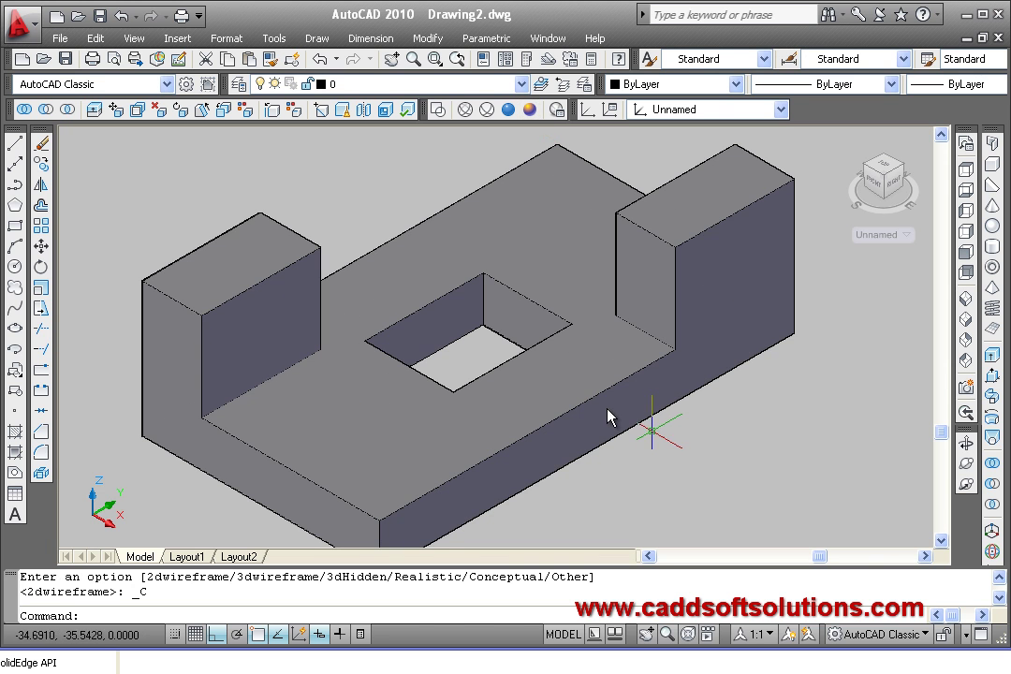
pyautogui.click(966, 190)
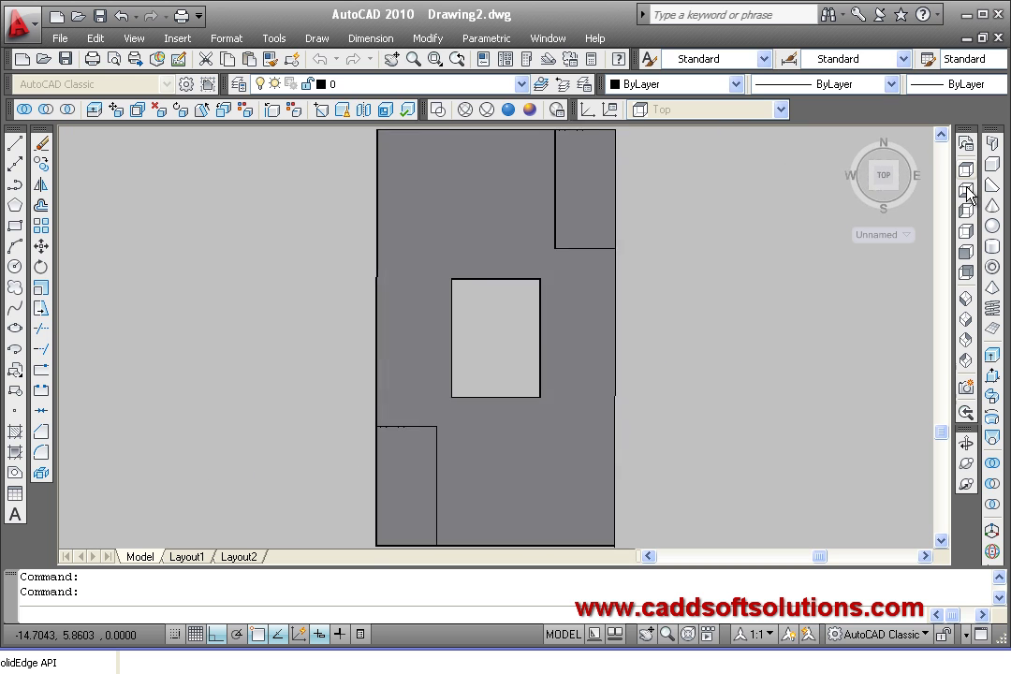
pyautogui.click(967, 232)
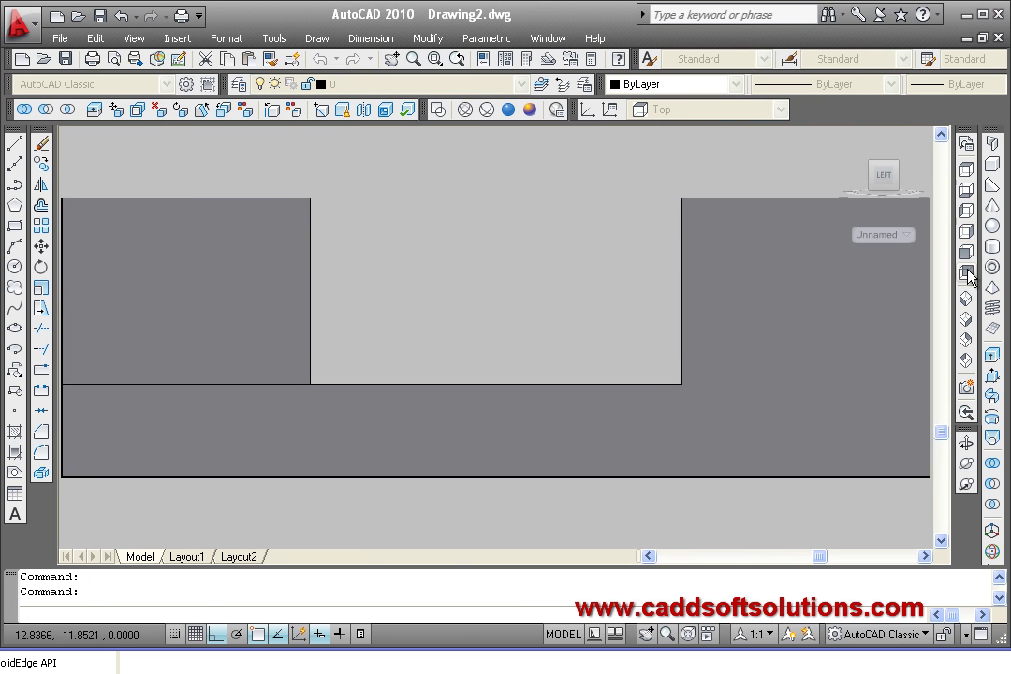
pyautogui.click(968, 302)
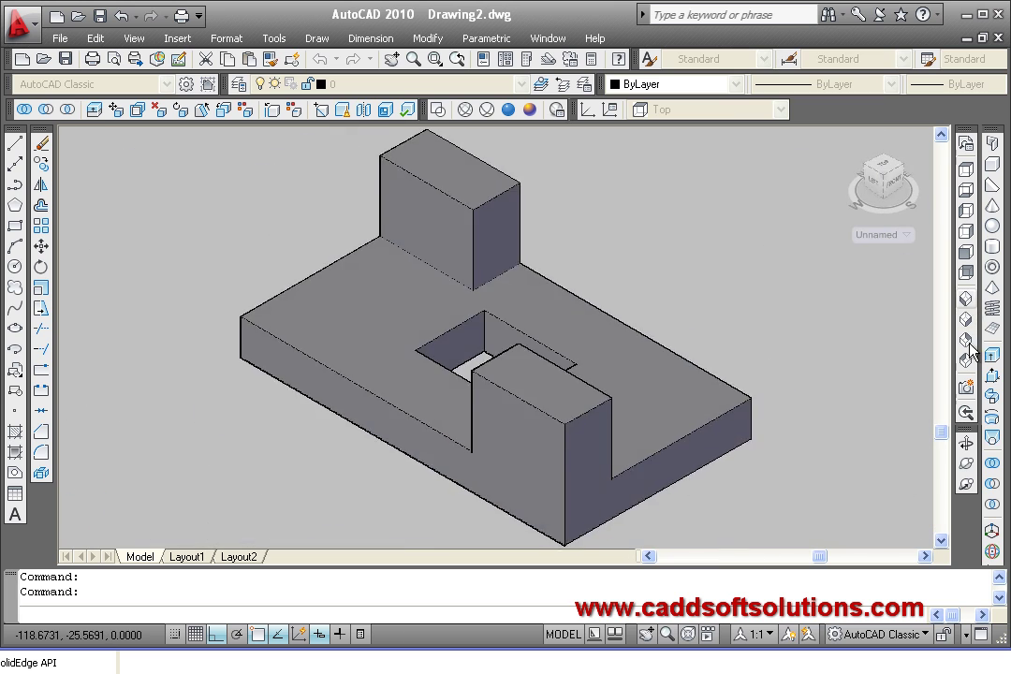
pyautogui.click(969, 319)
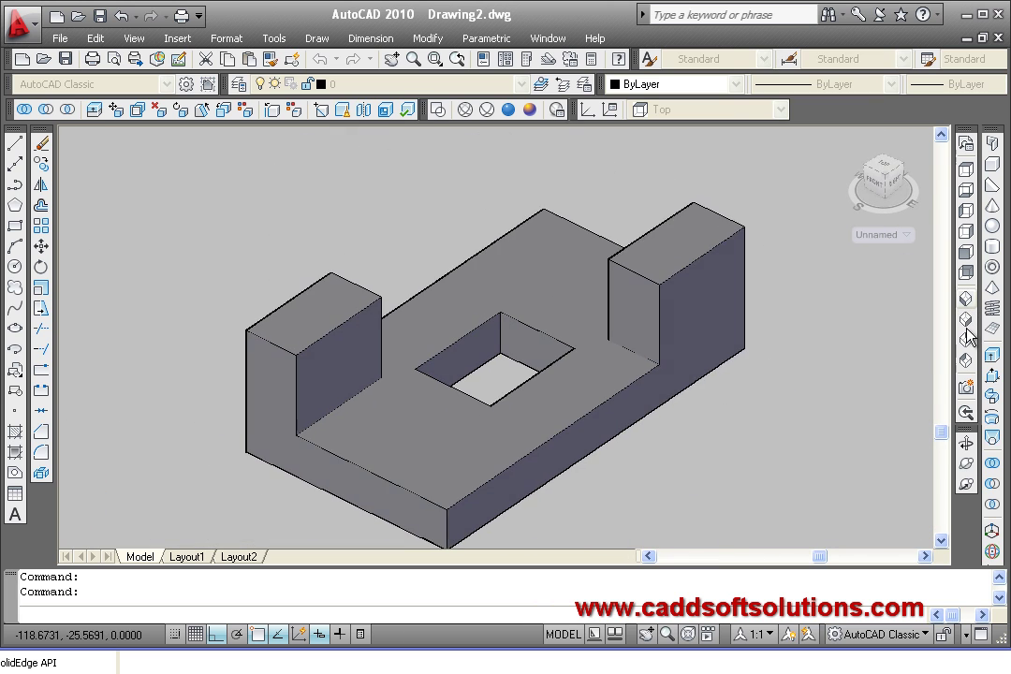
pyautogui.click(971, 365)
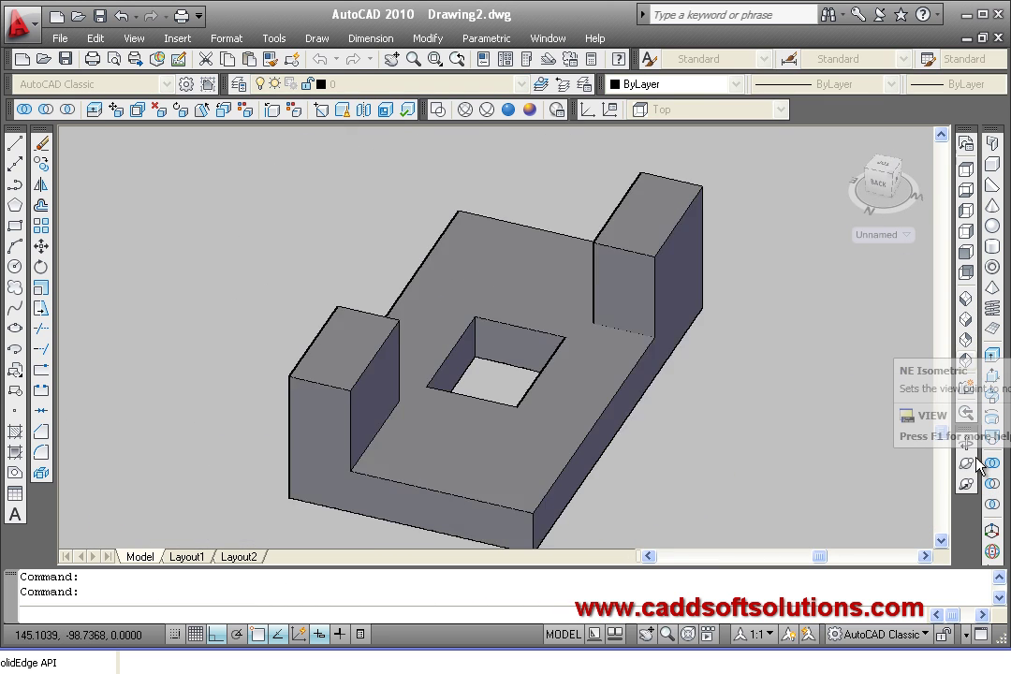
# Step: Orbit freely around the part to examine its sides and underside, and exit the orbit
pyautogui.keyDown('ctrl'); pyautogui.keyDown('shift'); pyautogui.middleClick(596, 457); pyautogui.keyUp('shift'); pyautogui.keyUp('ctrl')
pyautogui.keyDown('ctrl'); pyautogui.keyDown('shift'); pyautogui.moveTo(596, 457); pyautogui.dragTo(544, 180, button='middle'); pyautogui.keyUp('shift'); pyautogui.keyUp('ctrl')
pyautogui.rightClick(475, 221)
pyautogui.click(490, 229)
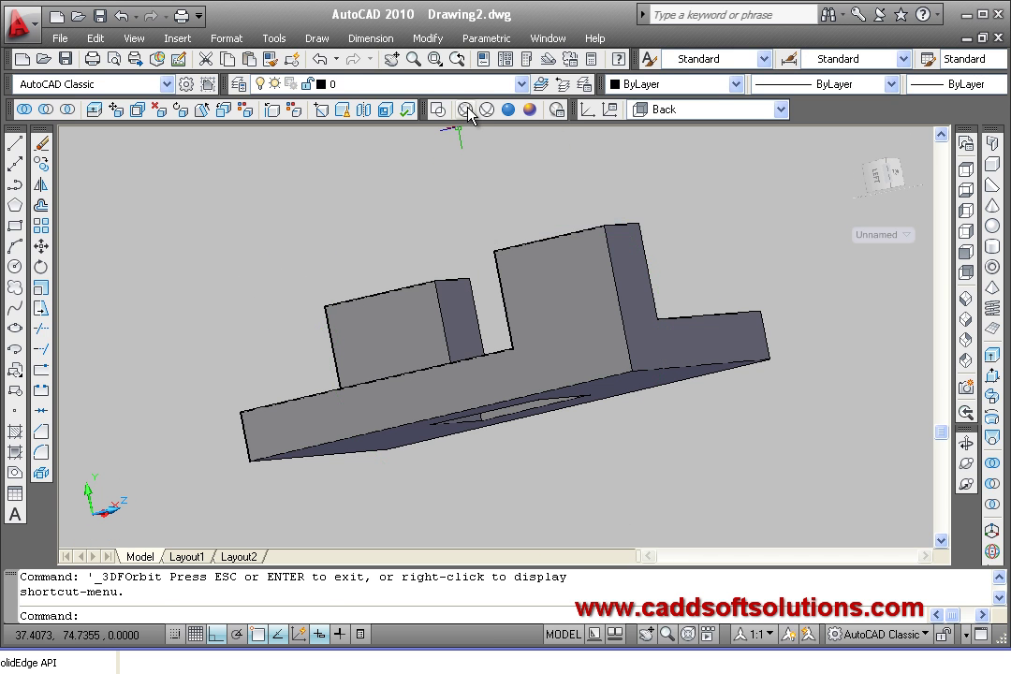
# Step: Compare the part in the 3D Wireframe, 3D Hidden, Realistic and Conceptual visual styles
pyautogui.click(465, 109)
pyautogui.click(487, 109)
pyautogui.click(508, 109)
pyautogui.click(530, 109)
# Step: Set the view to SW Isometric and change the whole part's colour to Red
pyautogui.click(965, 300)
pyautogui.click(655, 279)
pyautogui.click(513, 352)
pyautogui.click(655, 85)
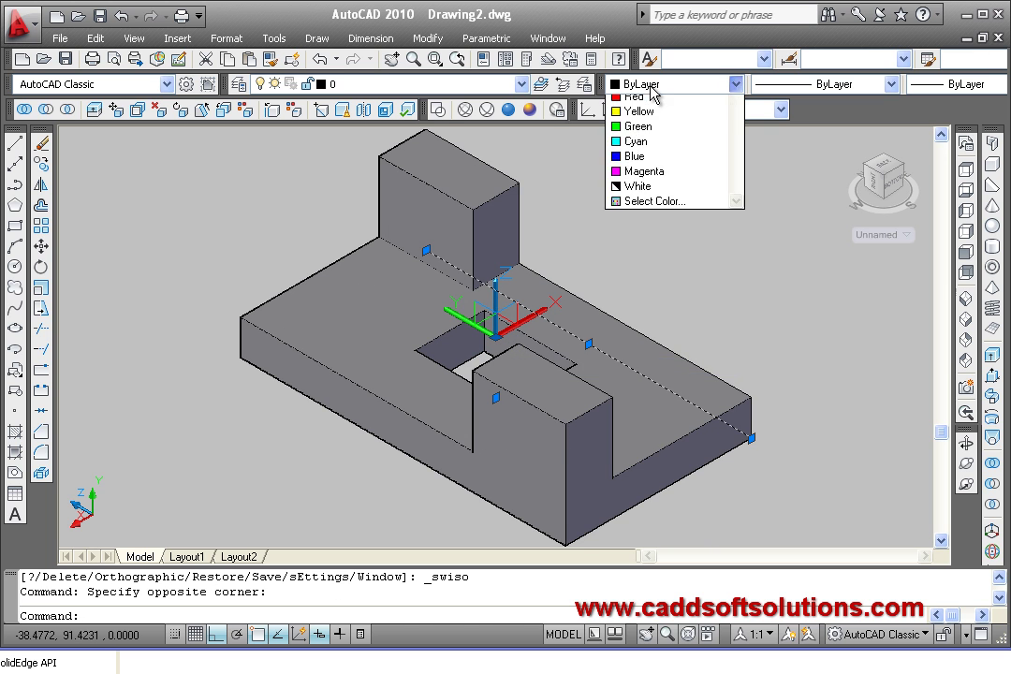
pyautogui.click(646, 133)
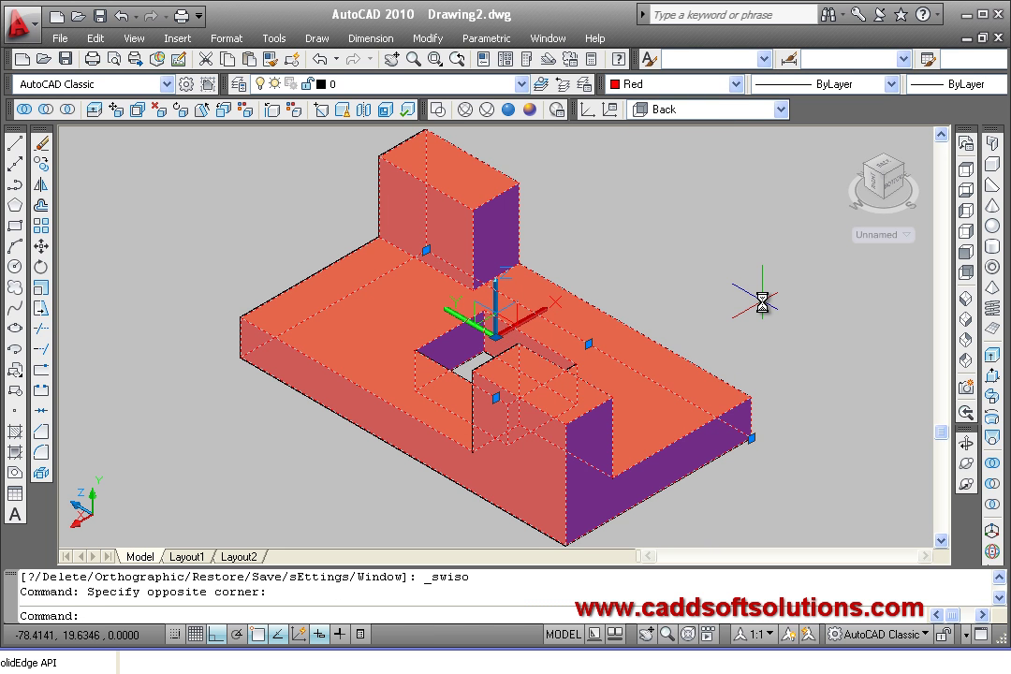
pyautogui.press('Escape')
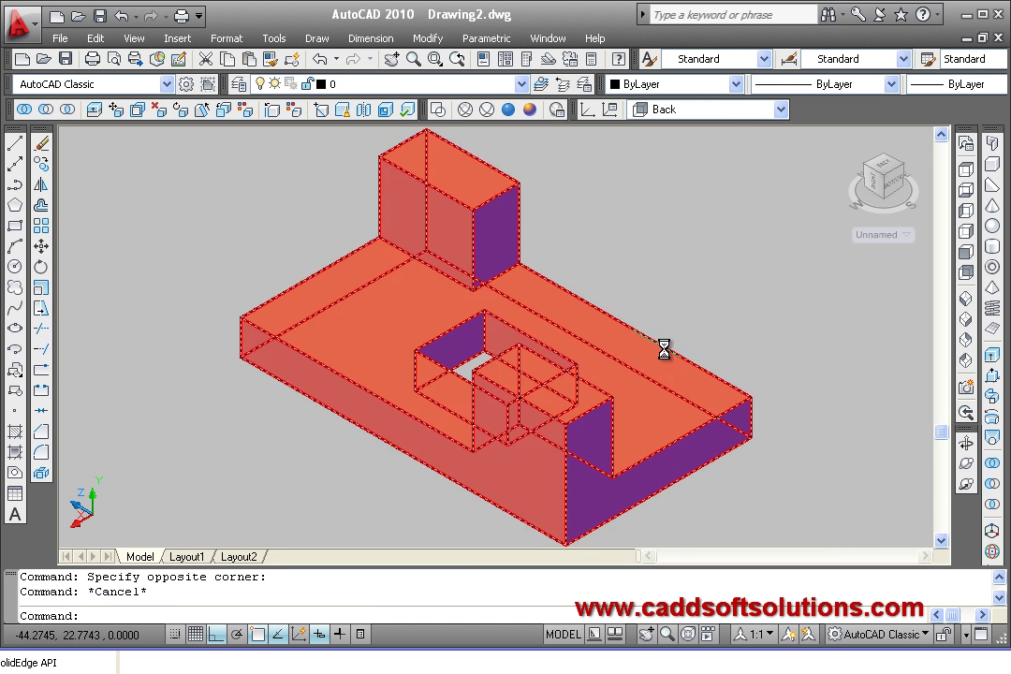
pyautogui.scroll(-2, 671, 349)
pyautogui.scroll(2, 501, 328)
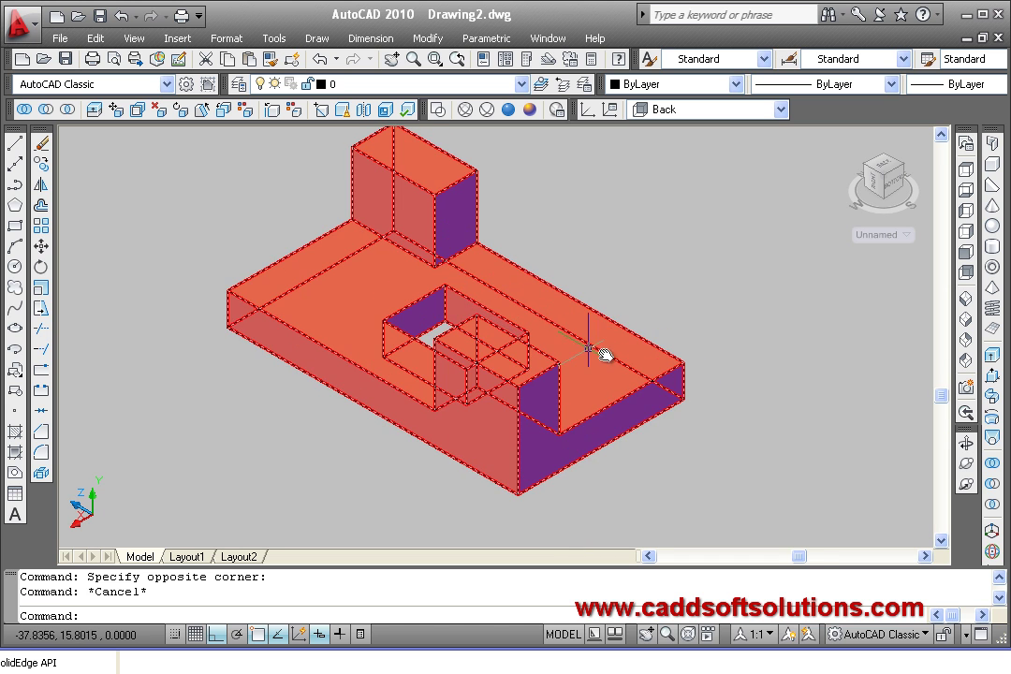
pyautogui.moveTo(576, 344); pyautogui.dragTo(636, 365, button='middle')
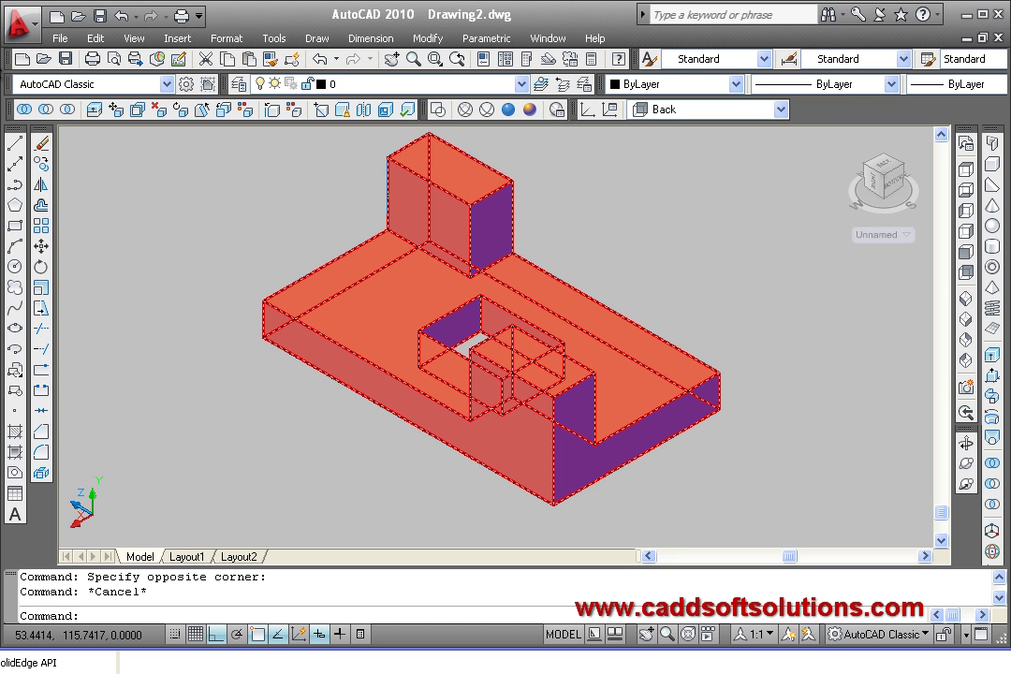
# Step: Erase the entire model from the drawing and set the UCS to World
pyautogui.click(43, 147)
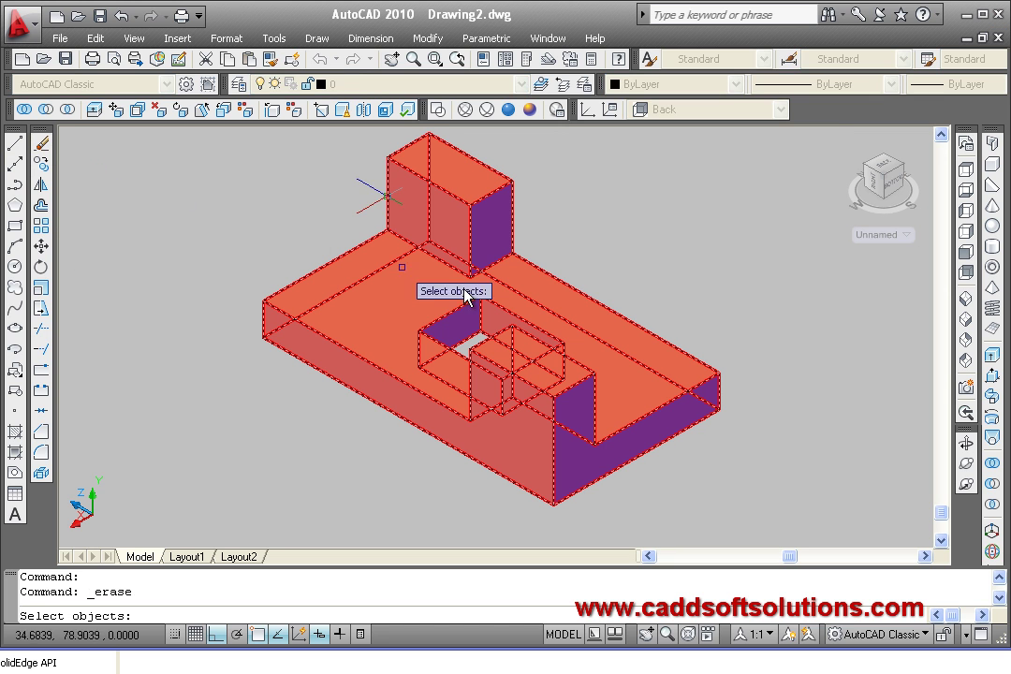
pyautogui.click(770, 470)
pyautogui.click(267, 176)
pyautogui.press('Return')
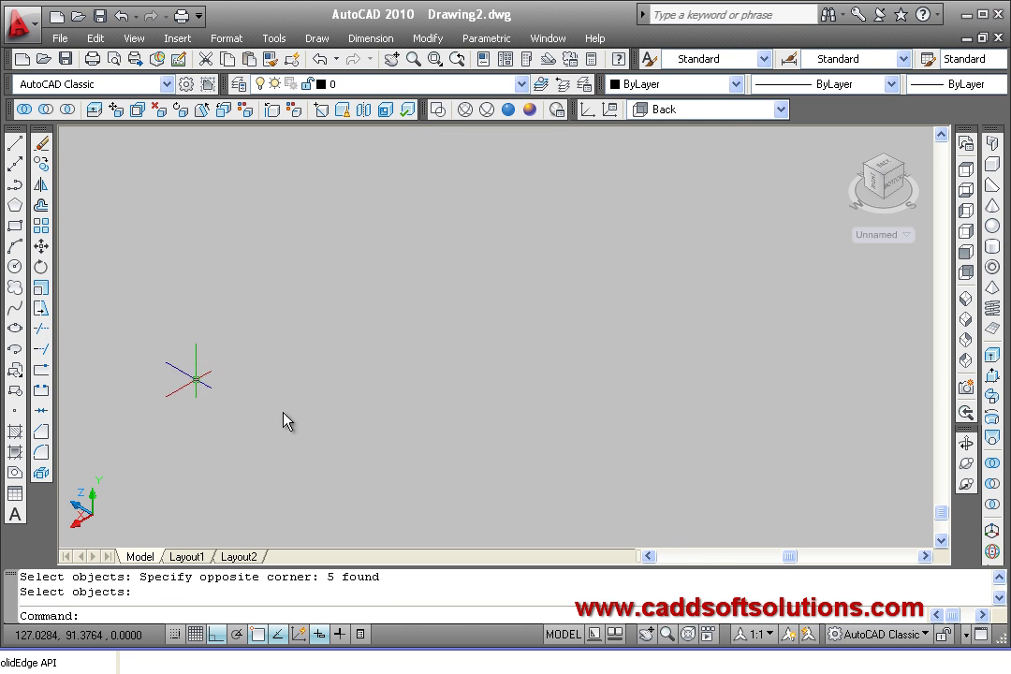
pyautogui.click(664, 110)
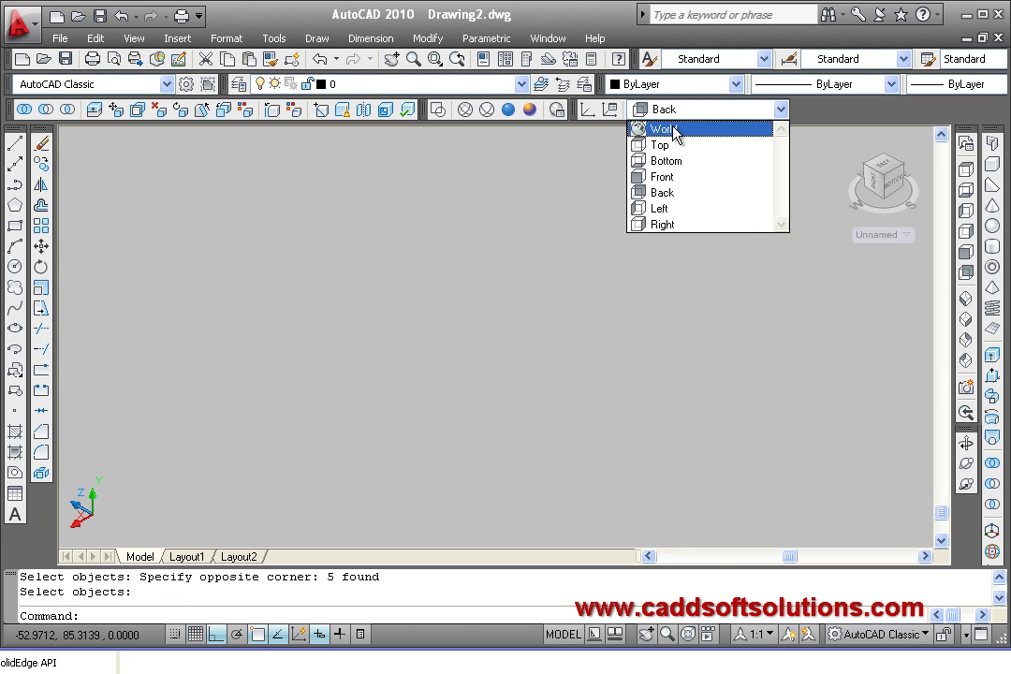
pyautogui.click(666, 128)
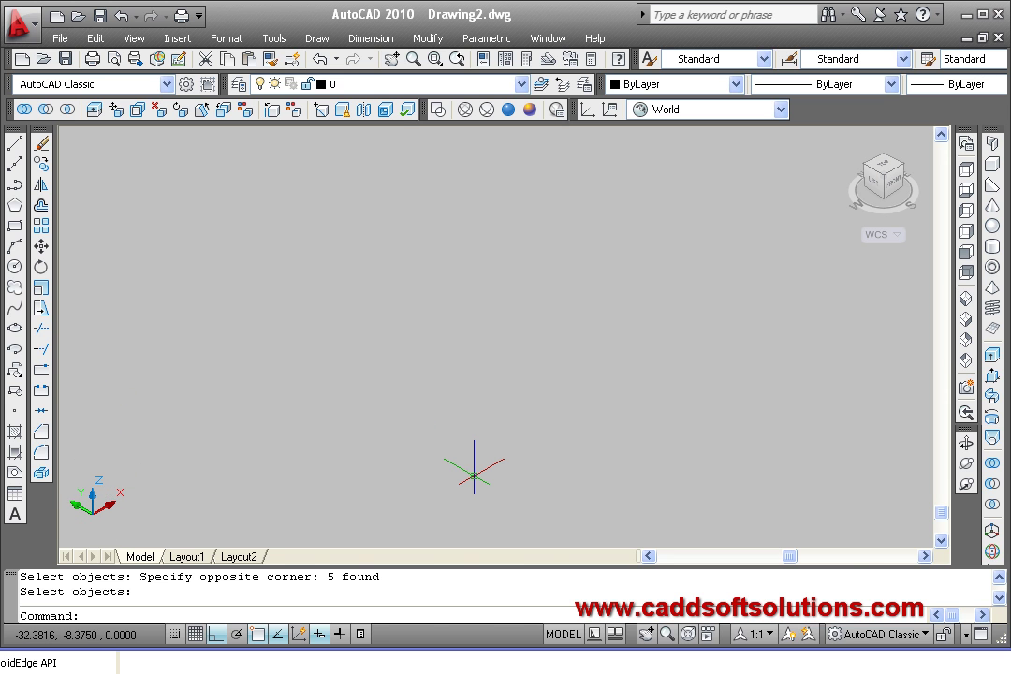
# Step: Switch to Adobe Acrobat and find the stepped block exercise with the 104 by 72 top in Extrude Exercises.pdf
pyautogui.click(609, 670)
pyautogui.scroll(-12, 587, 415)
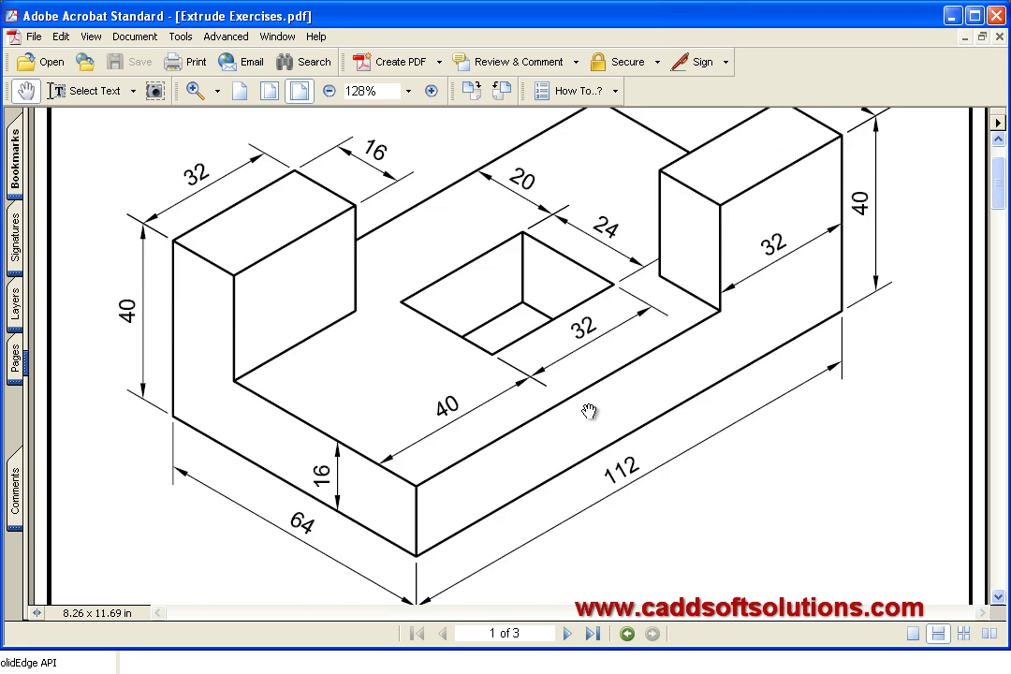
pyautogui.scroll(-2, 653, 468)
pyautogui.scroll(2, 653, 466)
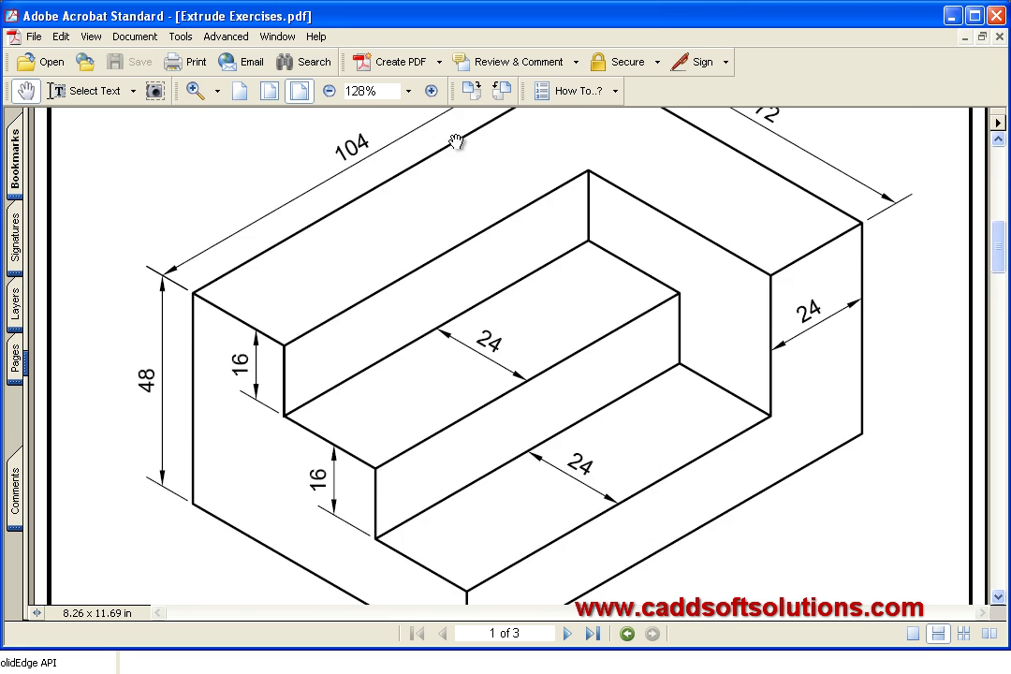
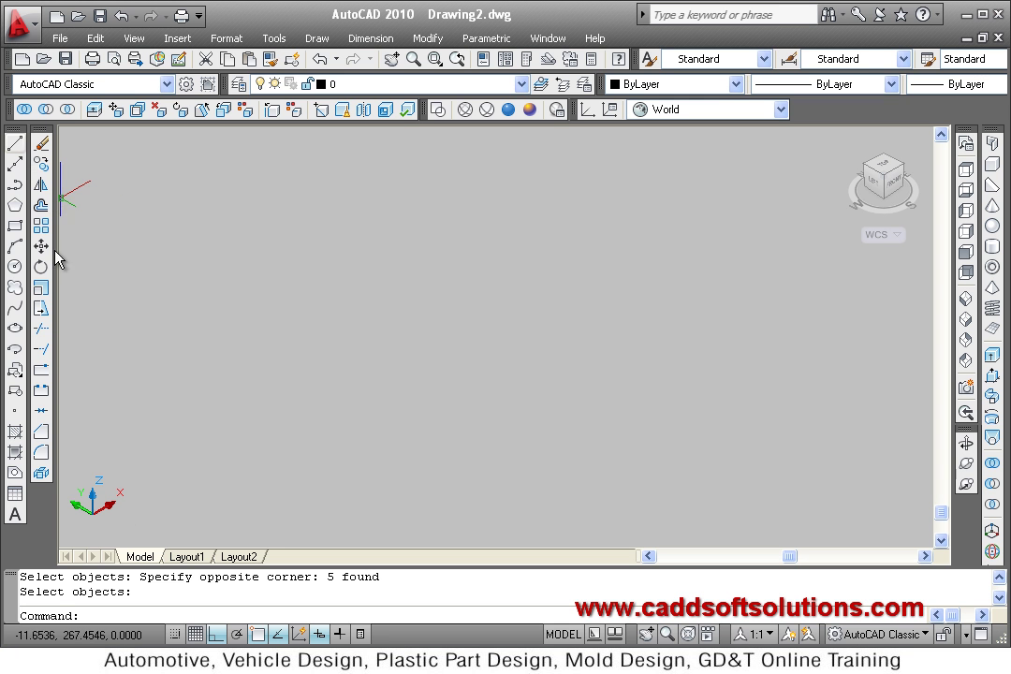
# Step: Switch back to AutoCAD and draw the first side of the base outline as a 72-unit line along negative Y
pyautogui.click(15, 145)
pyautogui.click(316, 374)
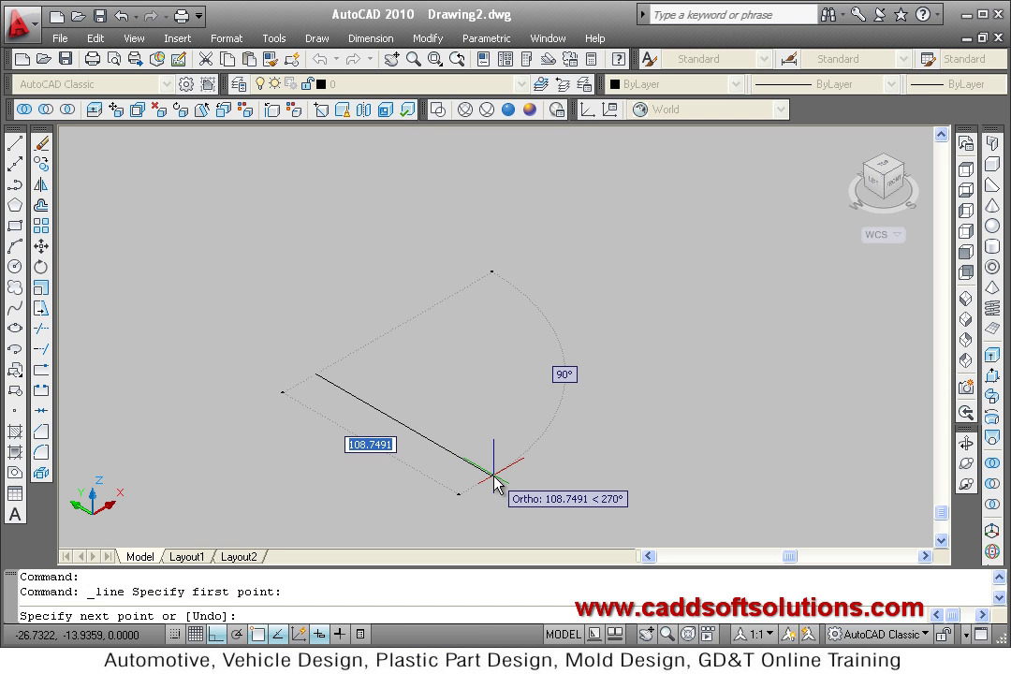
pyautogui.hotkey('alt', 'Tab')
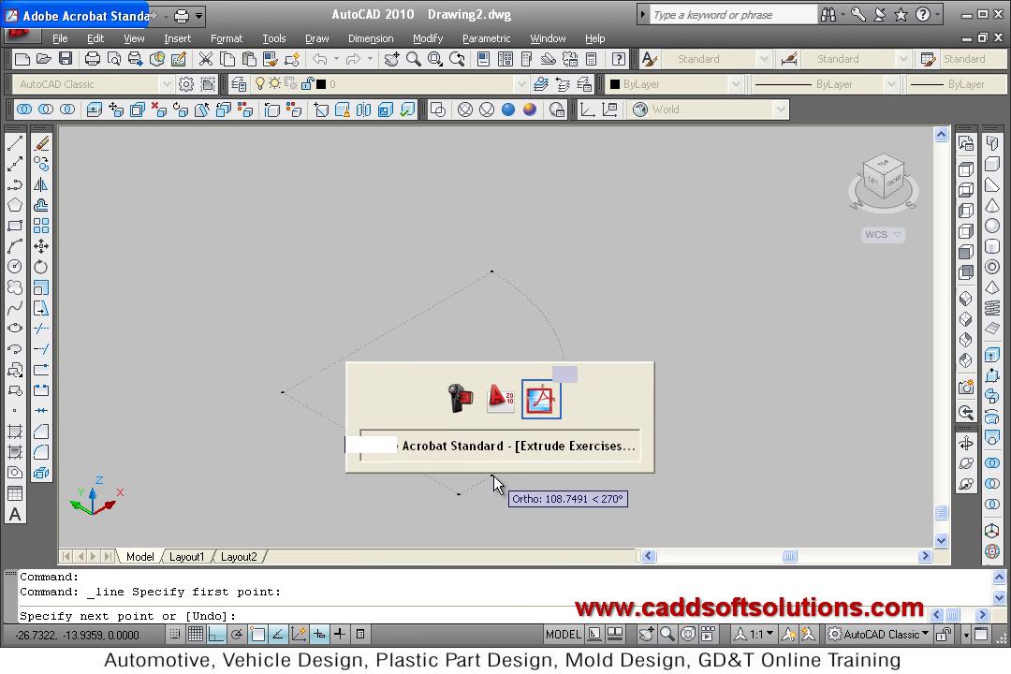
pyautogui.hotkey('alt', 'Tab')
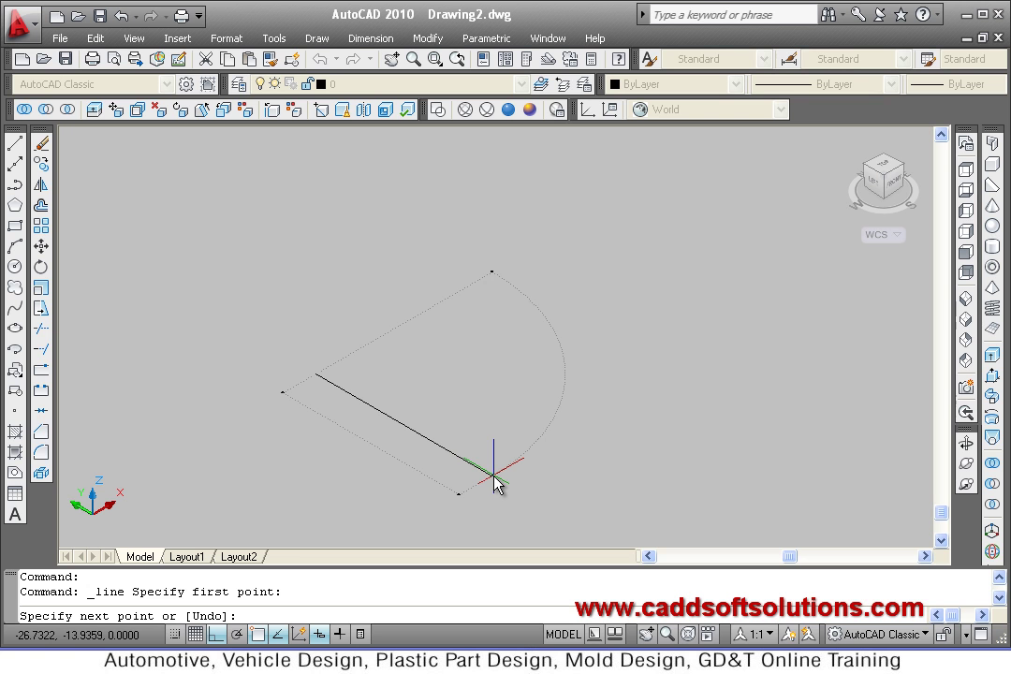
pyautogui.write('7')
pyautogui.press('Return')
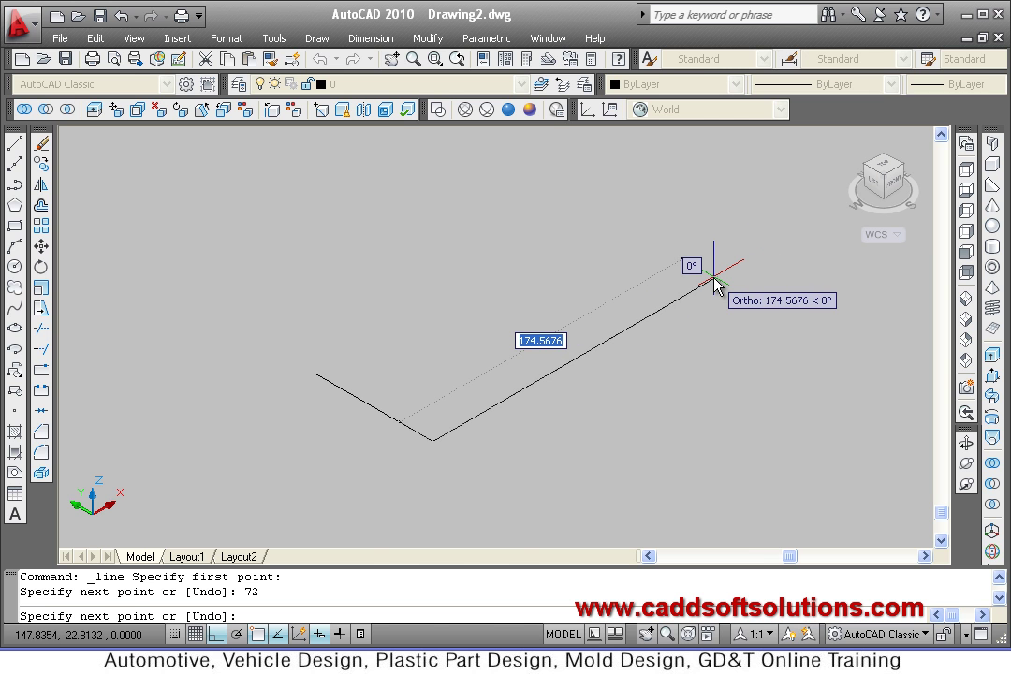
# Step: Continue the outline with a 104-unit side along positive X and two more sides that close the rectangle
pyautogui.hotkey('alt', 'Tab')
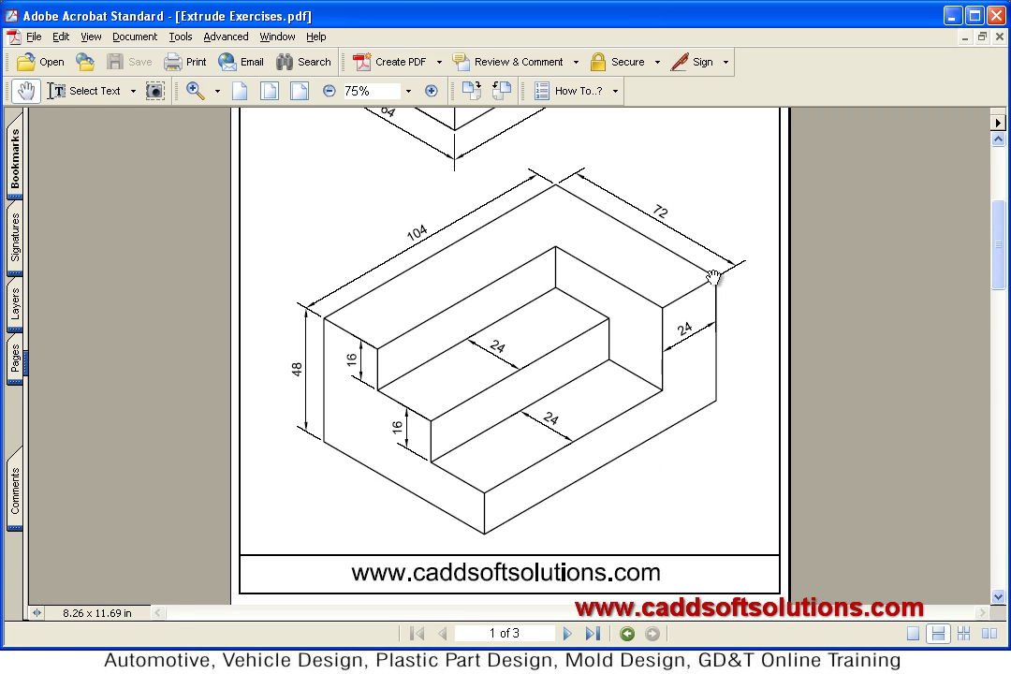
pyautogui.hotkey('alt', 'Tab')
pyautogui.write('72')
pyautogui.press('Return')
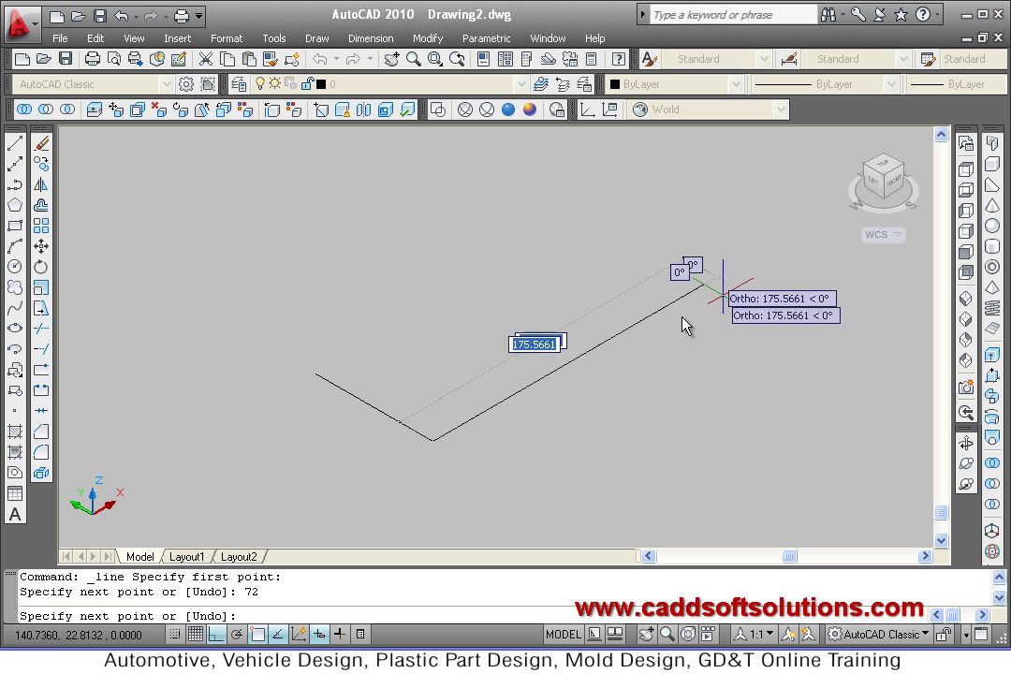
pyautogui.write('104')
pyautogui.press('Return')
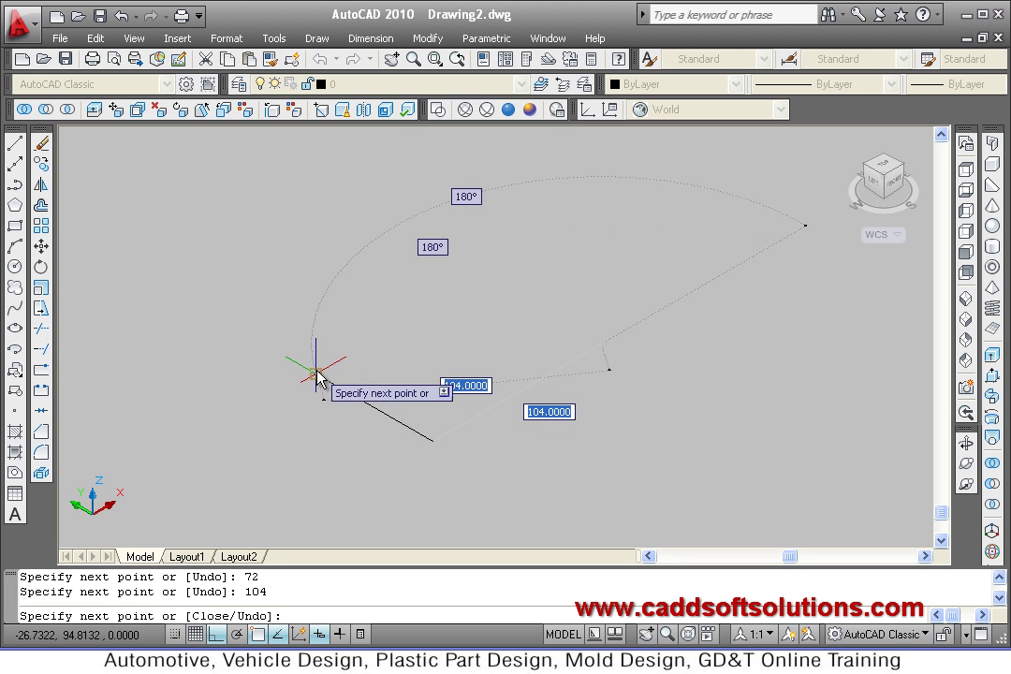
pyautogui.click(413, 322)
pyautogui.click(325, 374)
pyautogui.press('Return')
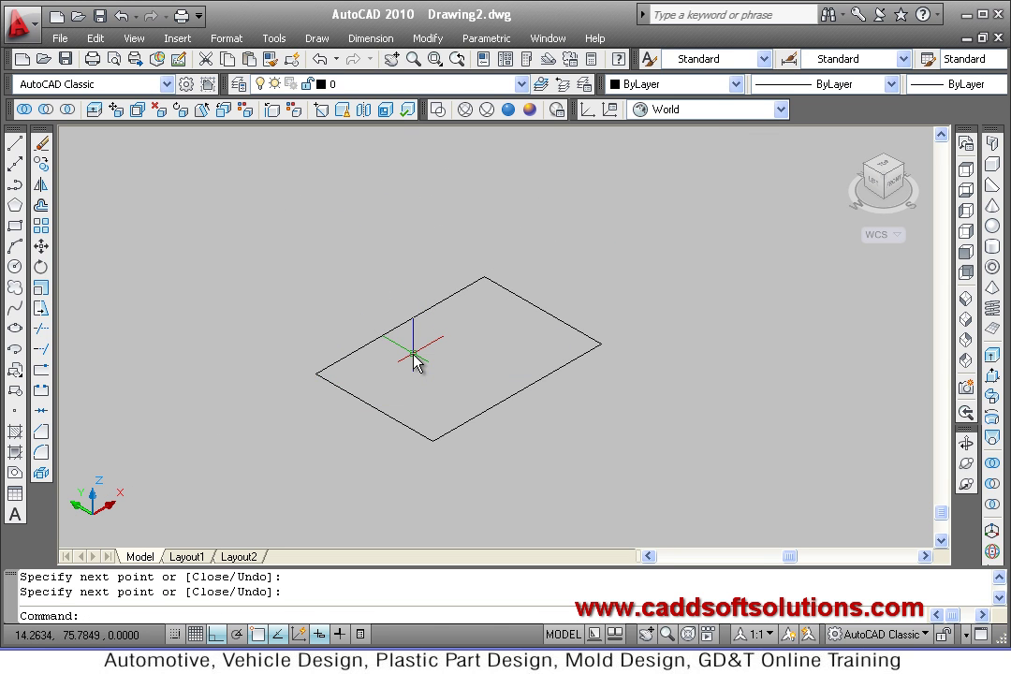
# Step: Presspull the closed rectangle upward 48 units into a solid block, taking the height from the PDF drawing
pyautogui.scroll(2, 484, 351)
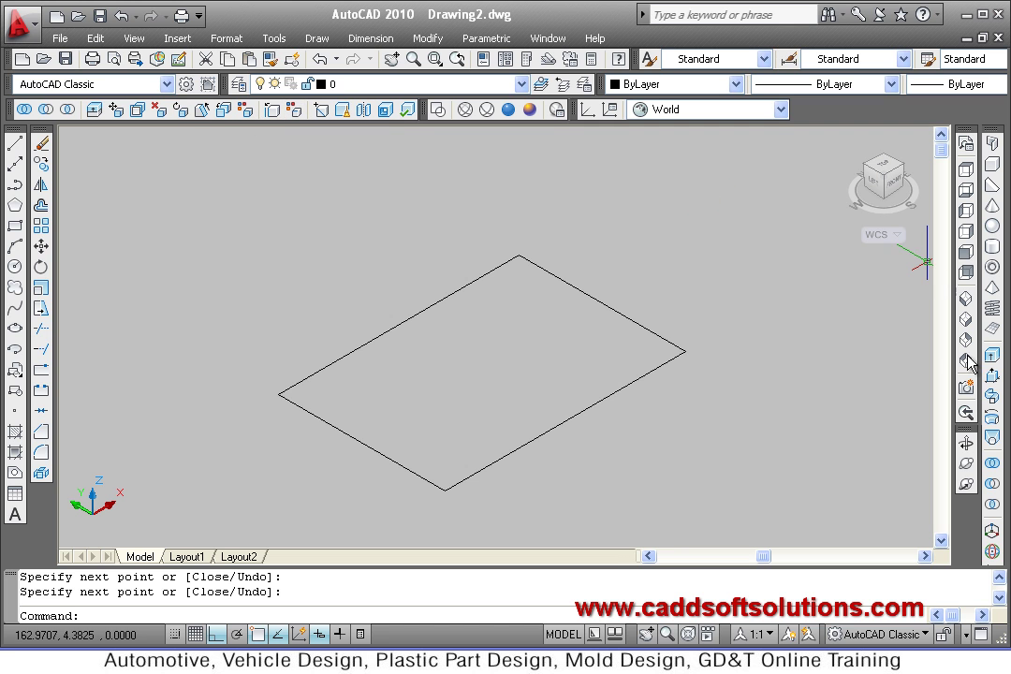
pyautogui.click(966, 407)
pyautogui.click(458, 386)
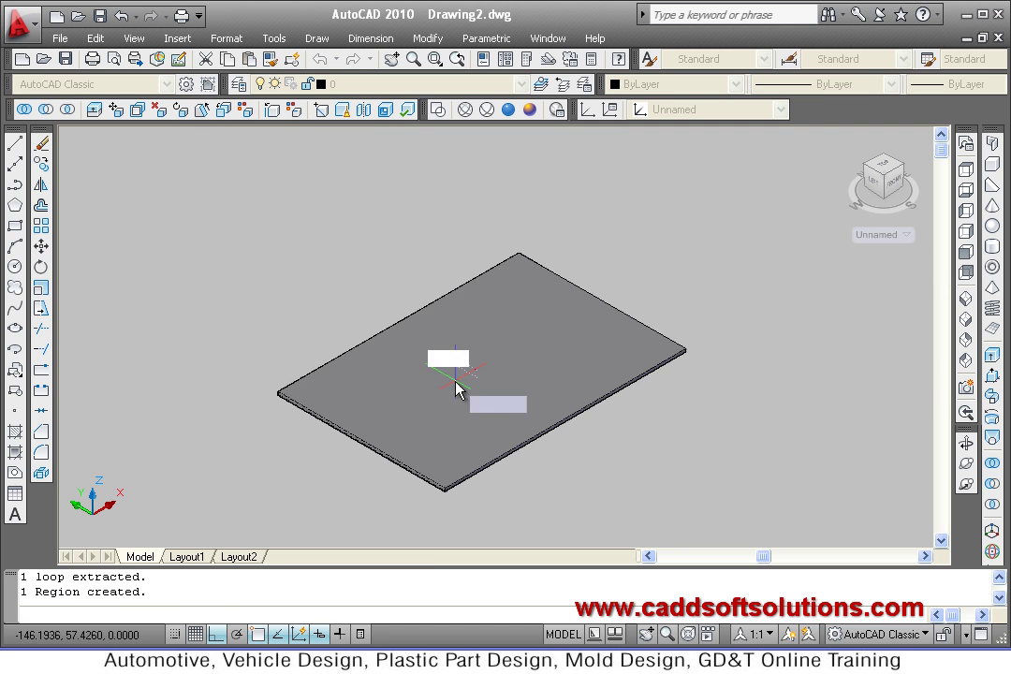
pyautogui.hotkey('alt', 'Tab')
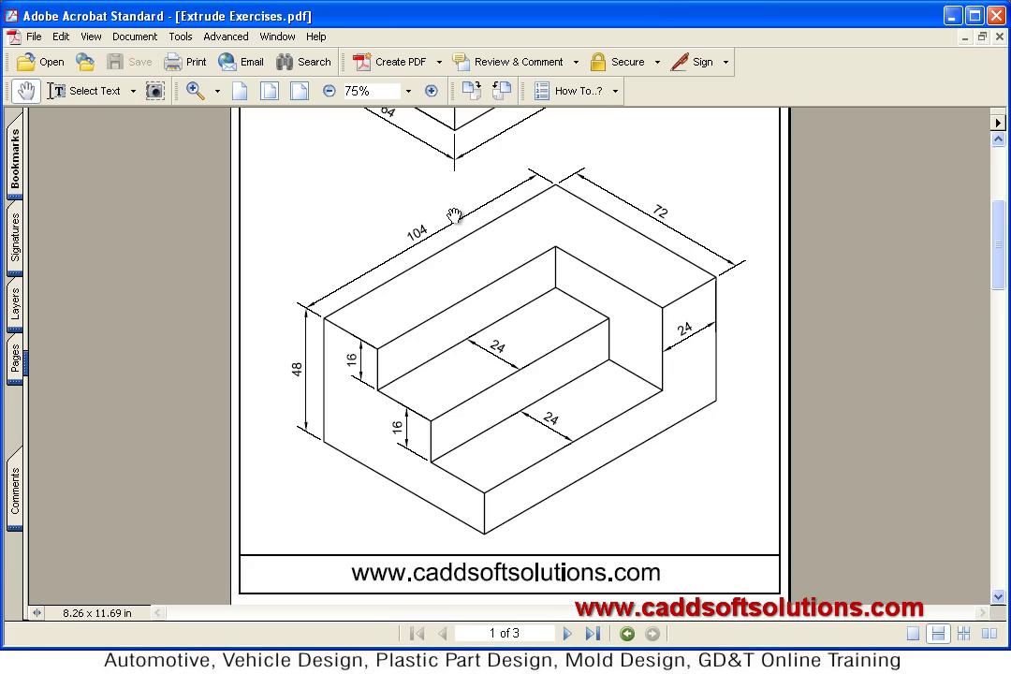
pyautogui.hotkey('alt', 'Tab')
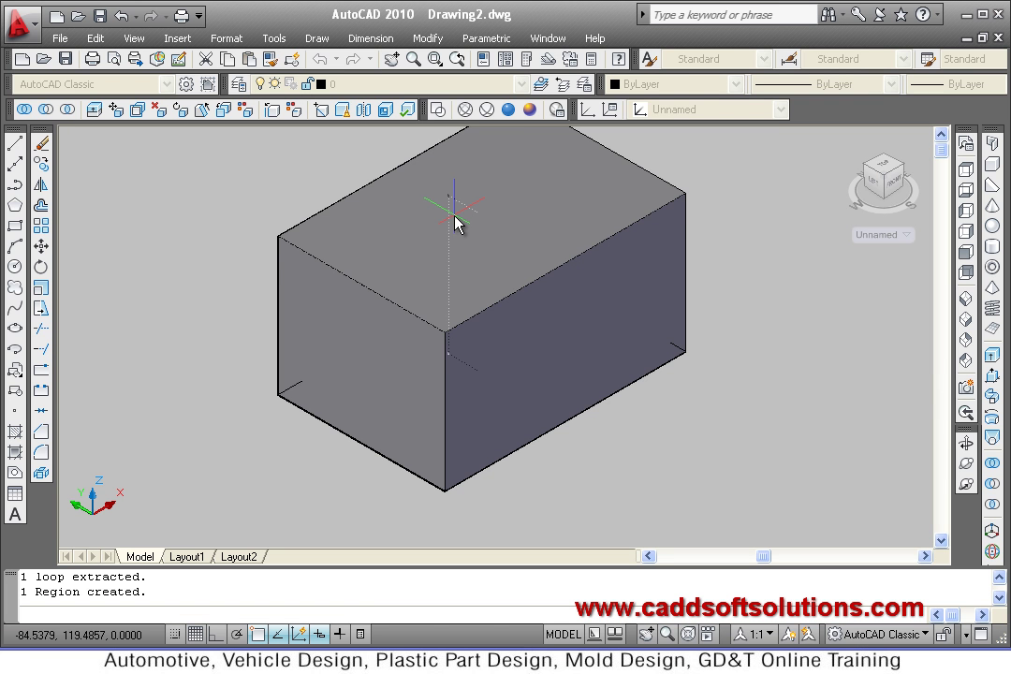
pyautogui.write('48')
pyautogui.press('Return')
# Step: Copy the block's front long top edge 24 units inward across the top face, following the PDF dimensions
pyautogui.scroll(2, 606, 281)
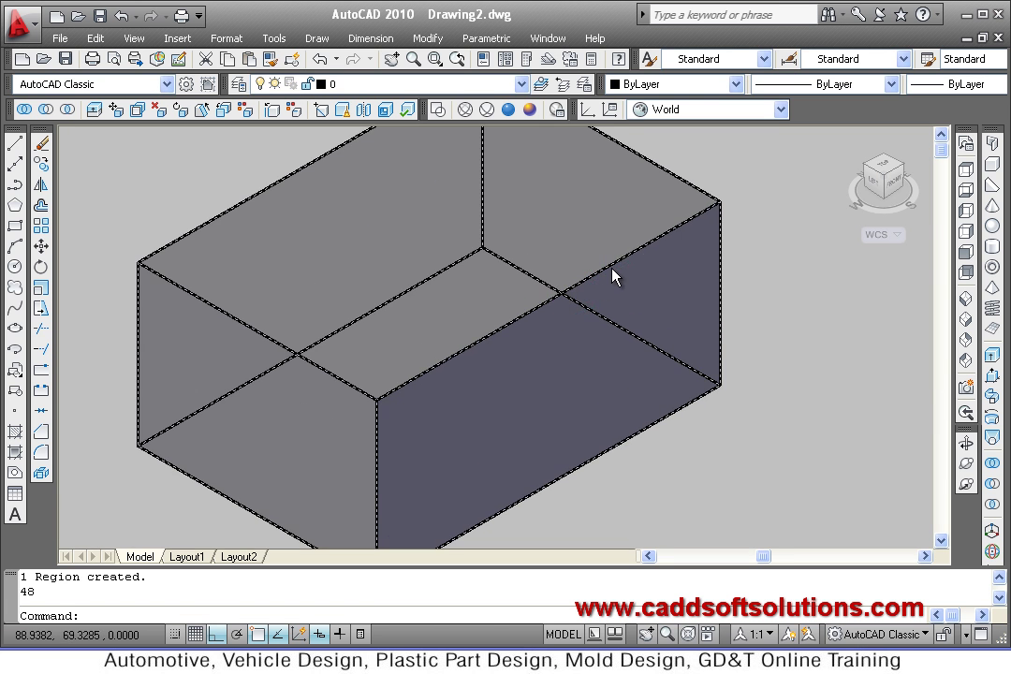
pyautogui.scroll(-4, 725, 381)
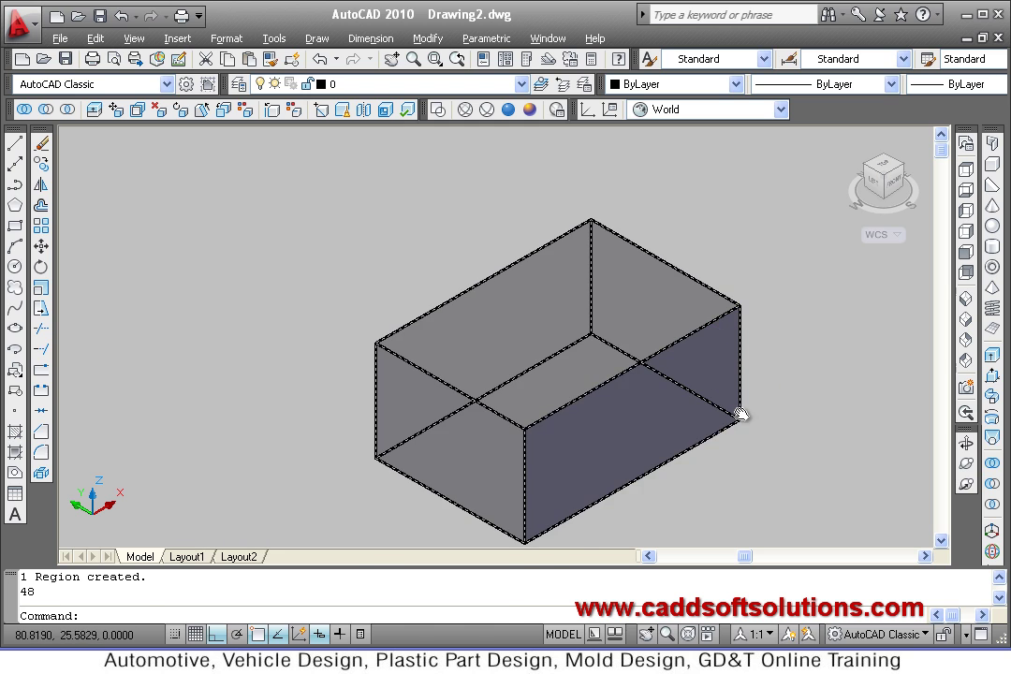
pyautogui.hotkey('alt', 'Tab')
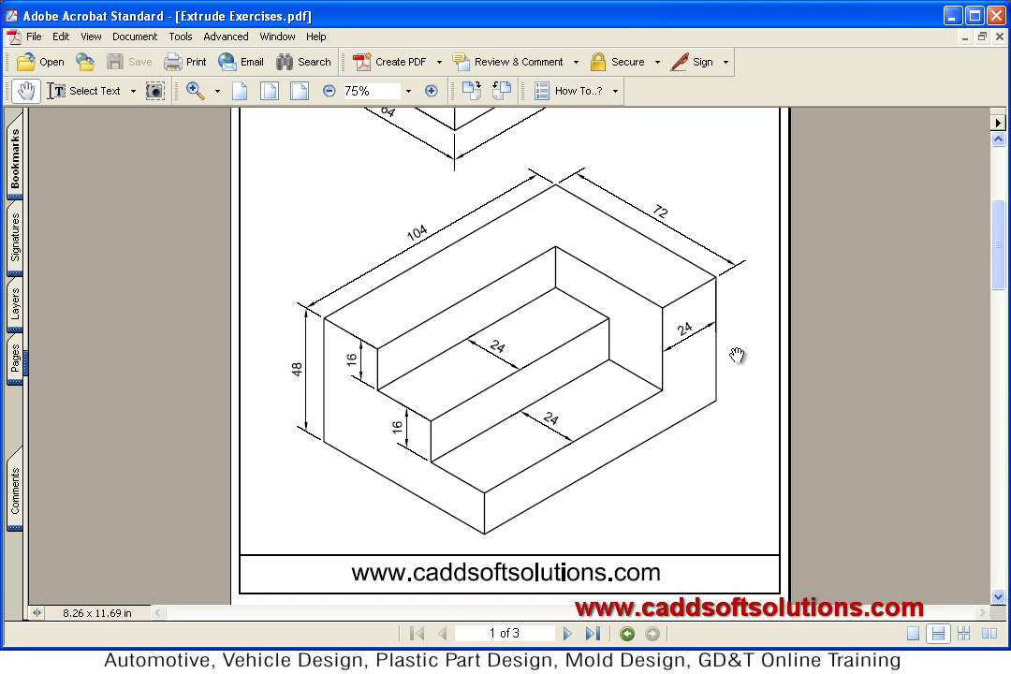
pyautogui.hotkey('alt', 'Tab')
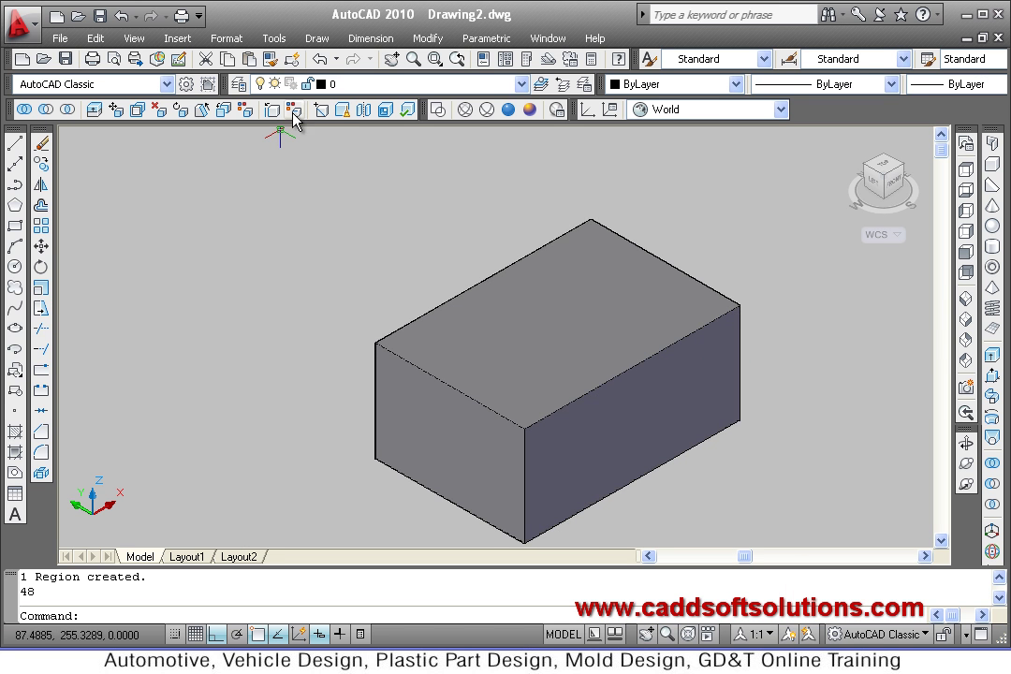
pyautogui.click(273, 110)
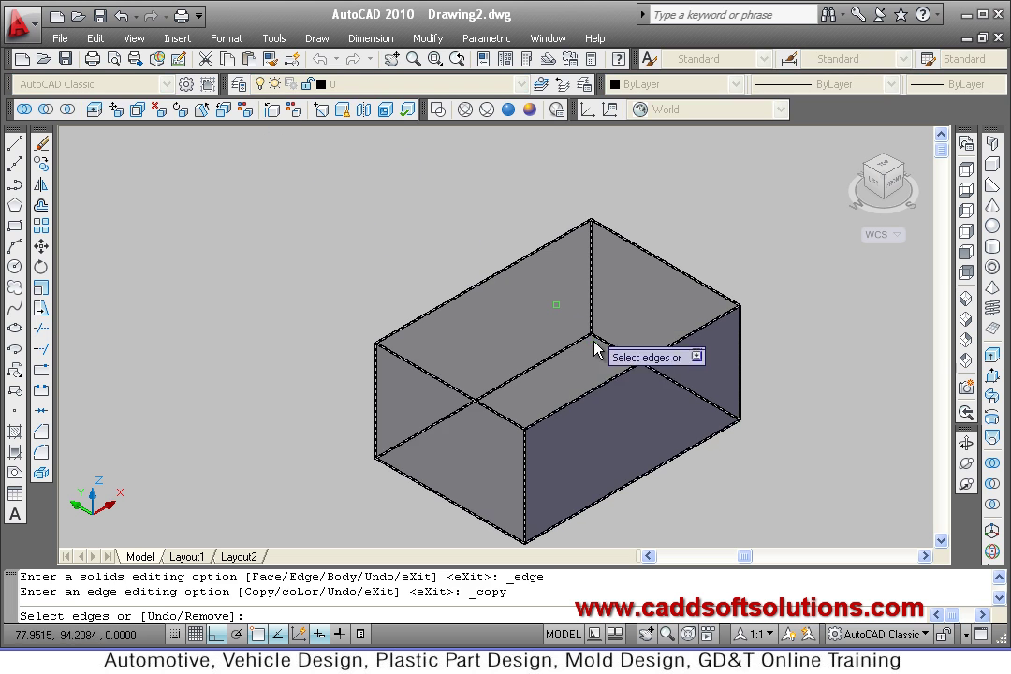
pyautogui.click(567, 415)
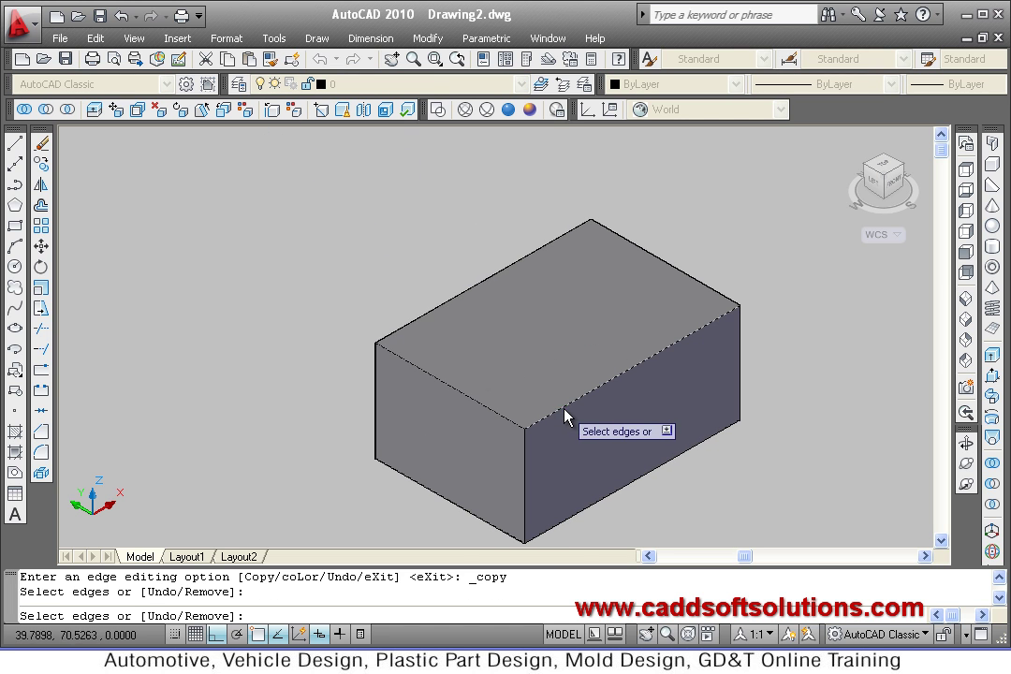
pyautogui.rightClick(353, 254)
pyautogui.click(375, 263)
pyautogui.click(355, 274)
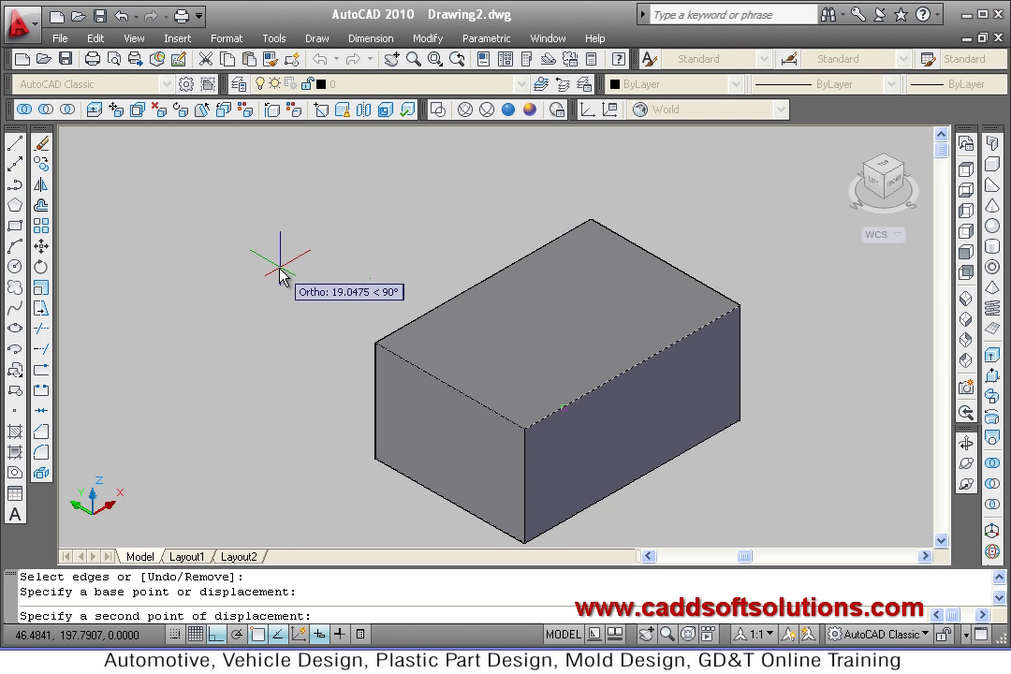
pyautogui.write('24')
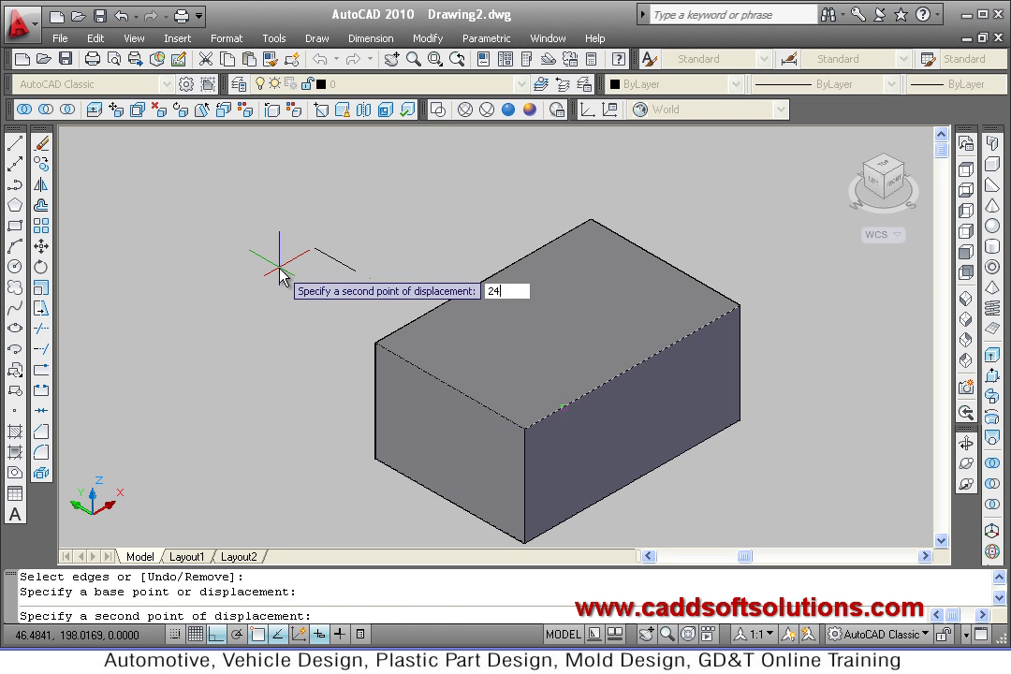
pyautogui.press('Return')
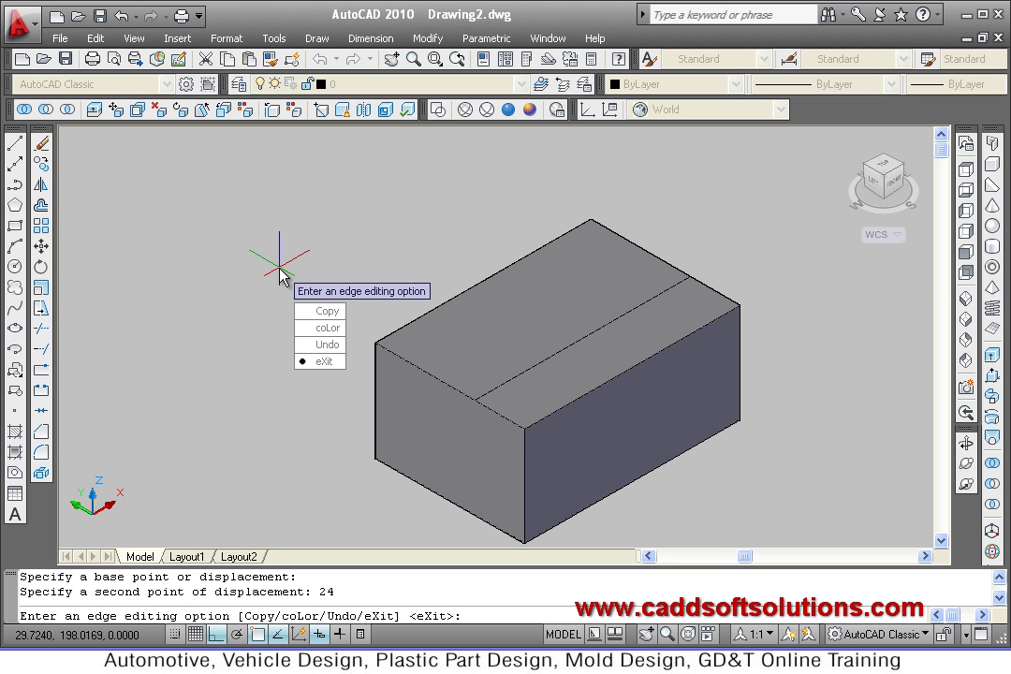
# Step: Copy the block's rear long top edge 24 units inward toward the front and exit edge editing
pyautogui.click(271, 110)
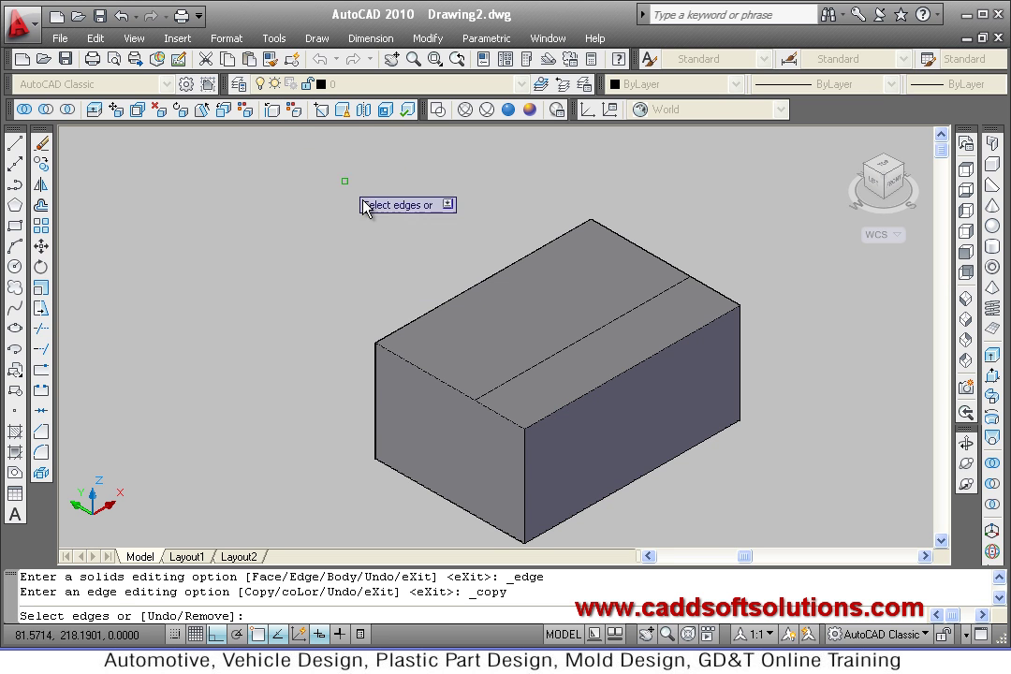
pyautogui.click(428, 320)
pyautogui.rightClick(259, 236)
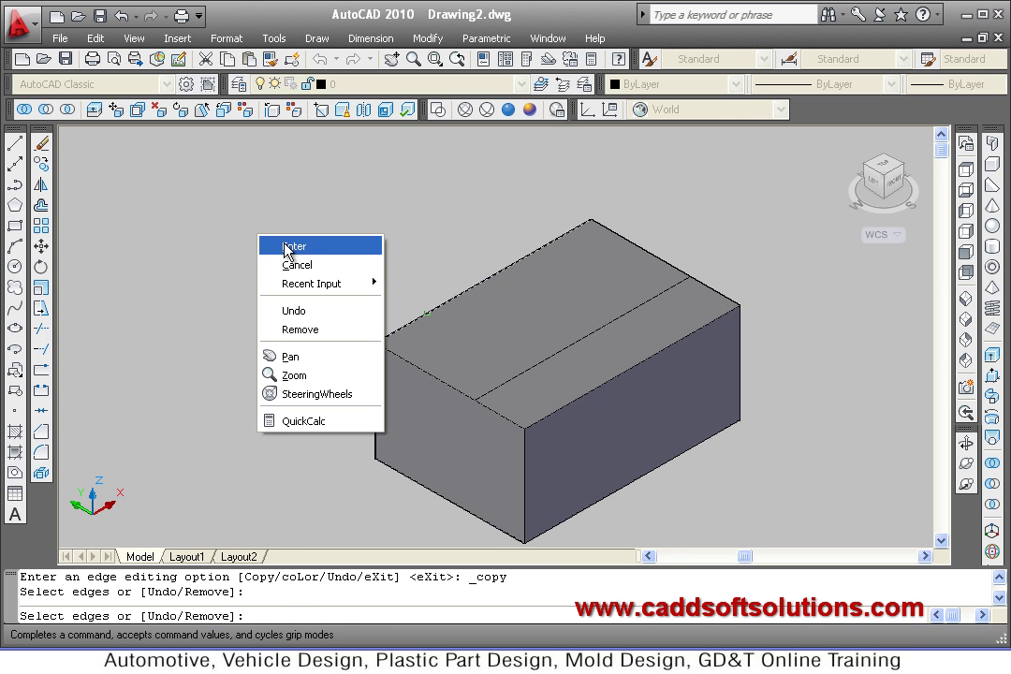
pyautogui.click(282, 247)
pyautogui.click(224, 236)
pyautogui.write('24')
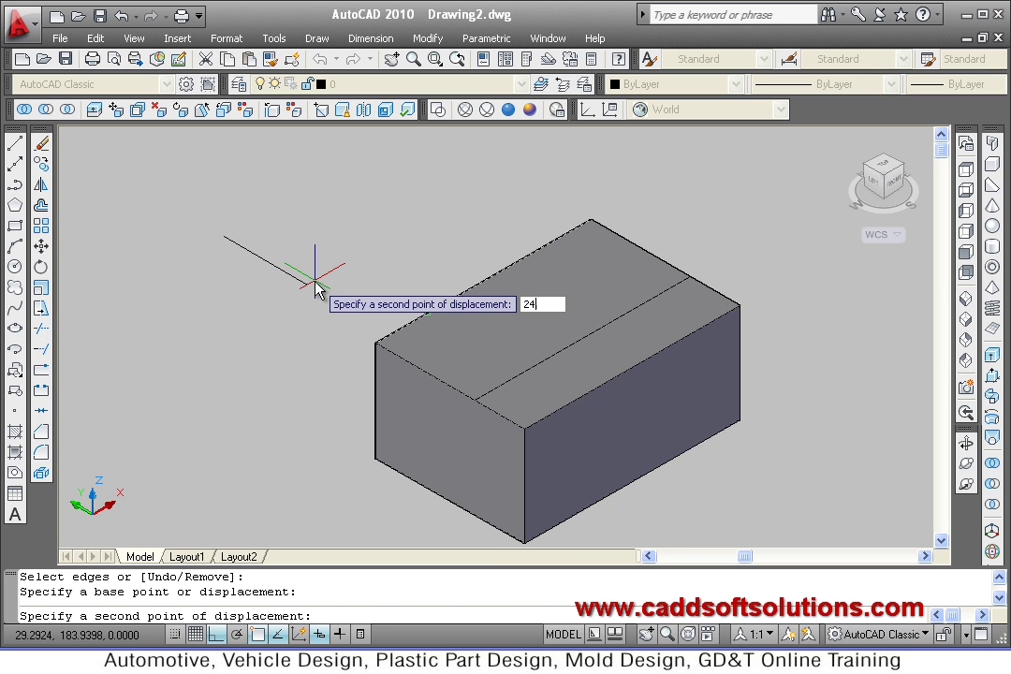
pyautogui.press('Return')
pyautogui.press('Escape')
# Step: Copy the short top edge at the block's far +X end 24 units inward and end the command
pyautogui.click(271, 110)
pyautogui.click(716, 298)
pyautogui.rightClick(736, 209)
pyautogui.click(770, 213)
pyautogui.click(462, 204)
pyautogui.write('24')
pyautogui.press('Return')
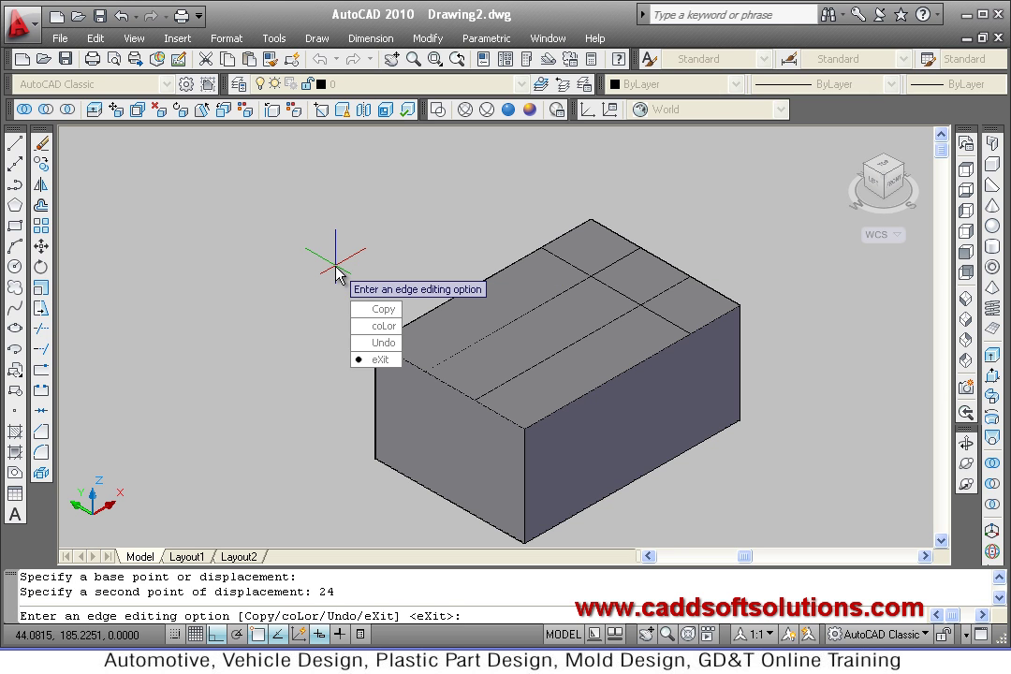
pyautogui.press('Escape')
pyautogui.press('Escape')
# Step: Check the step heights in the PDF and presspull the front strip of the top face 32 units down
pyautogui.moveTo(612, 402); pyautogui.dragTo(571, 383, button='middle')
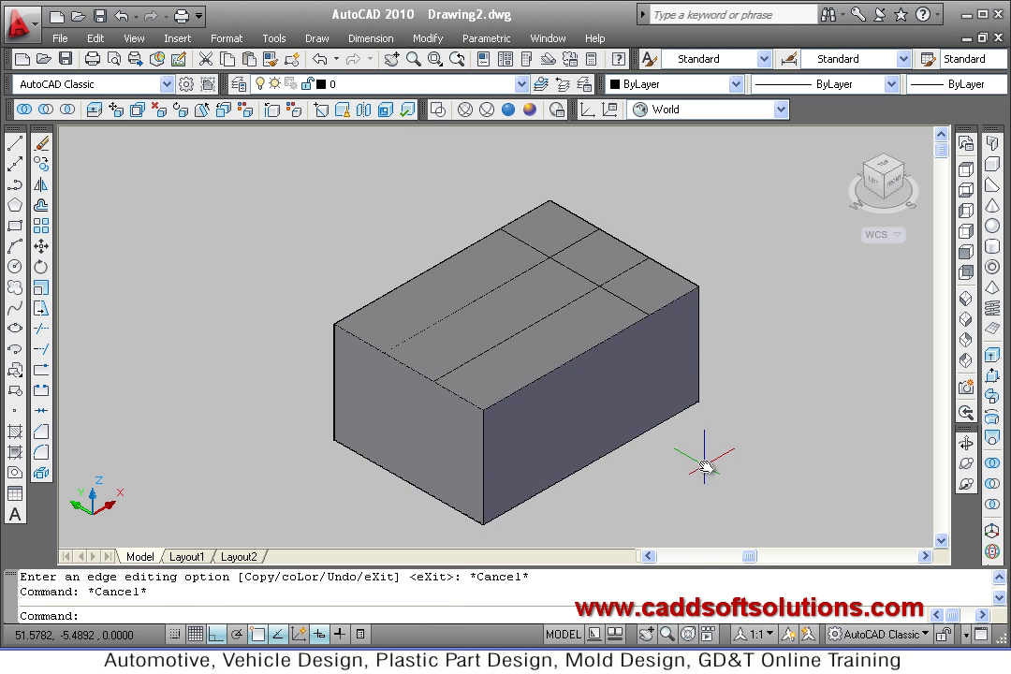
pyautogui.hotkey('alt', 'Tab')
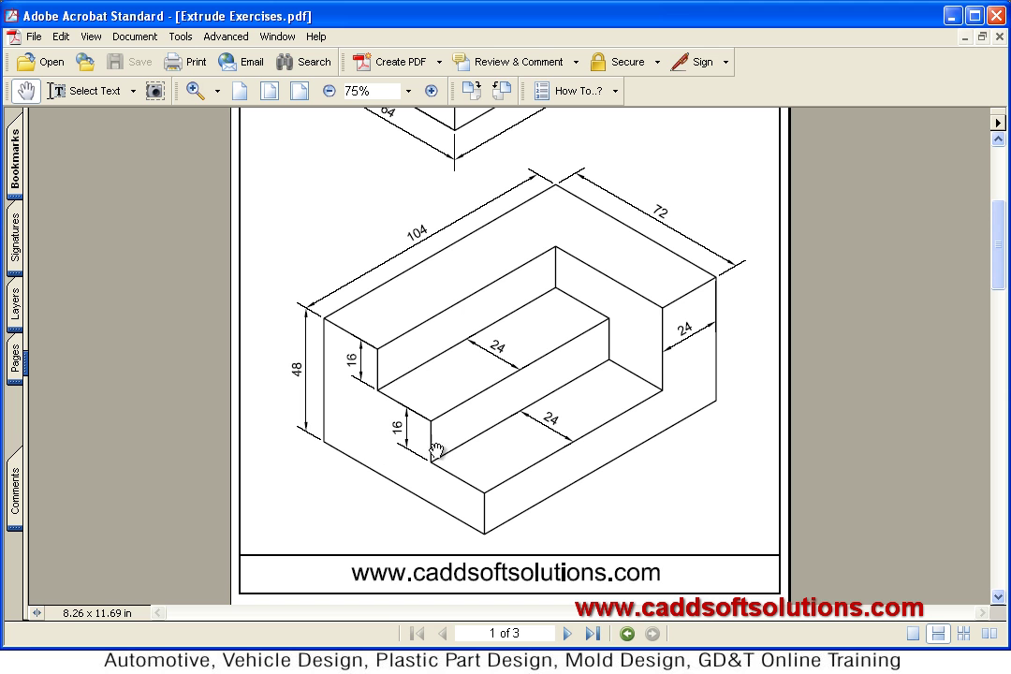
pyautogui.hotkey('alt', 'Tab')
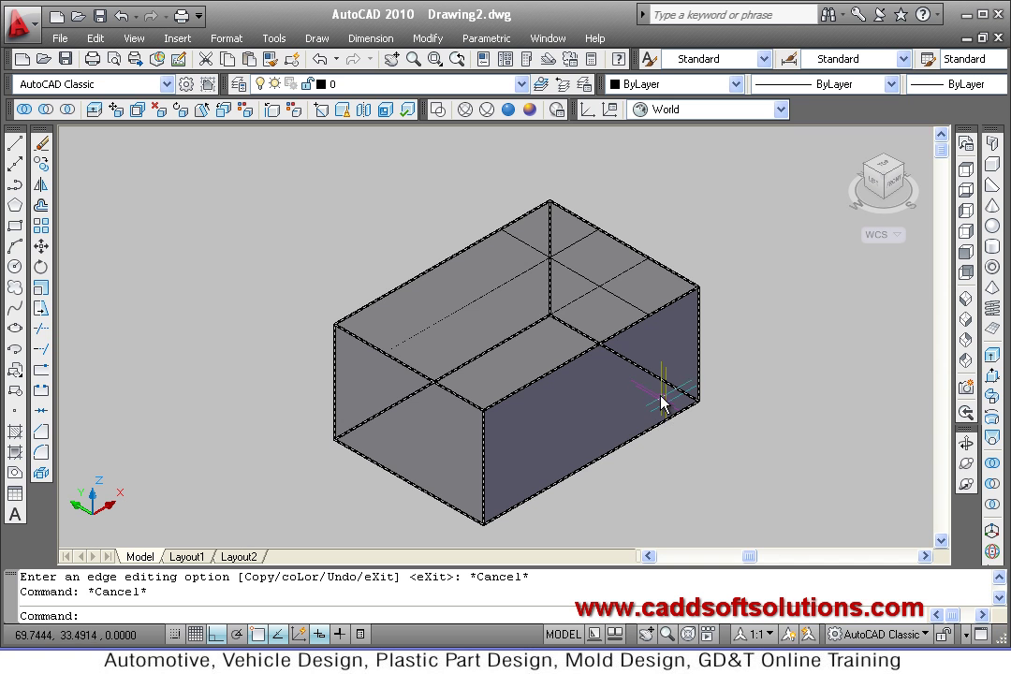
pyautogui.press('Escape')
pyautogui.click(992, 374)
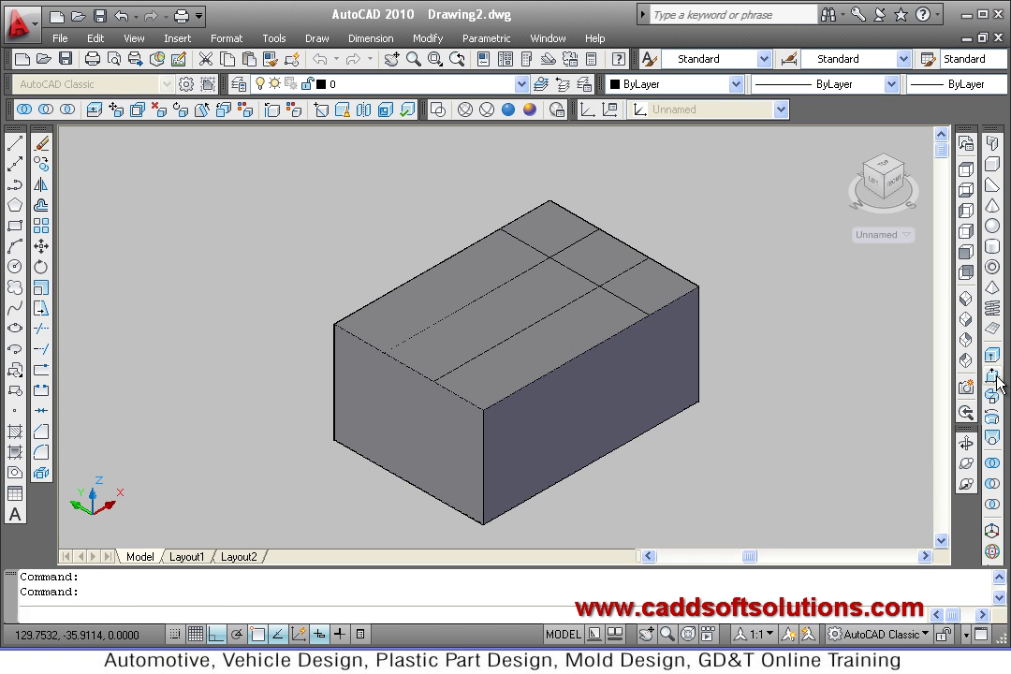
pyautogui.click(538, 363)
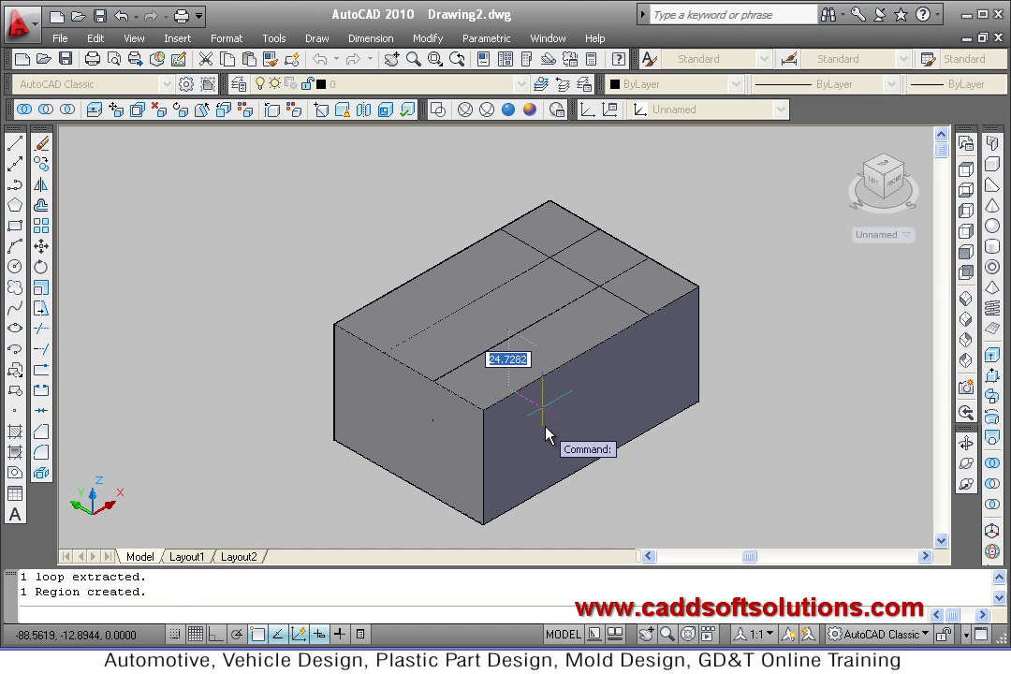
pyautogui.write('32')
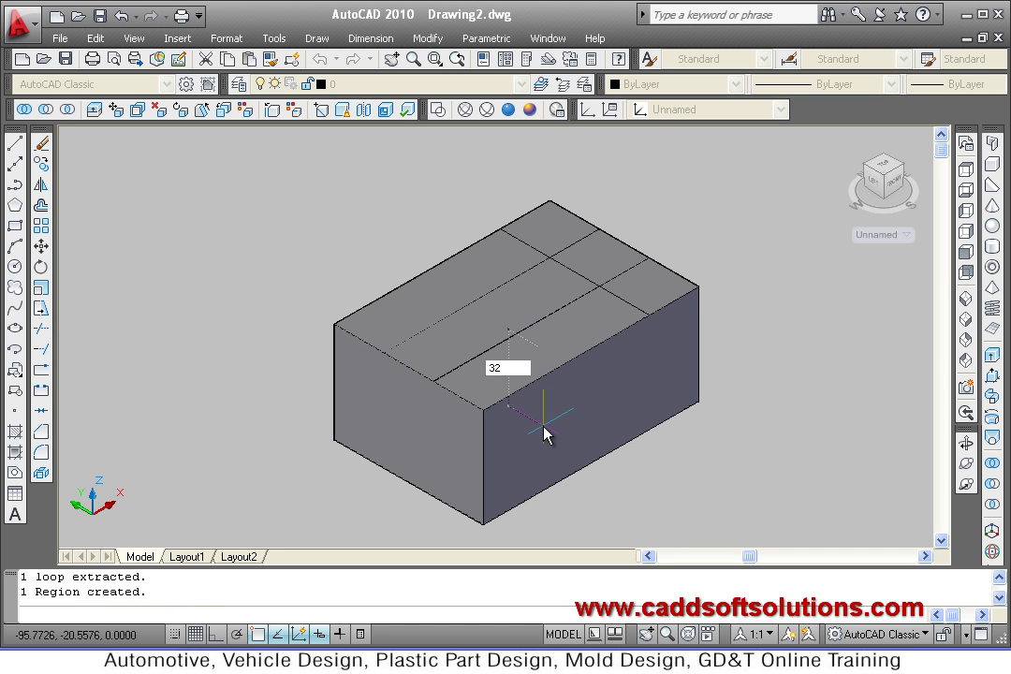
pyautogui.press('Return')
pyautogui.click(417, 373)
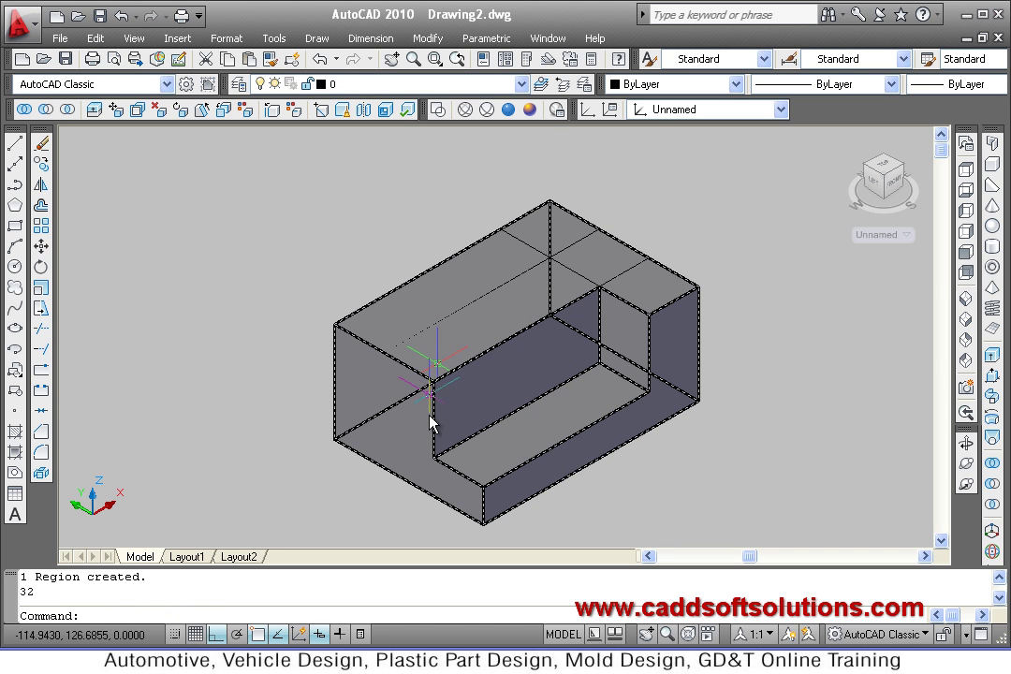
# Step: Check the middle step's height in the PDF and presspull the middle strip of the block's top face 16 units down
pyautogui.hotkey('alt', 'Tab')
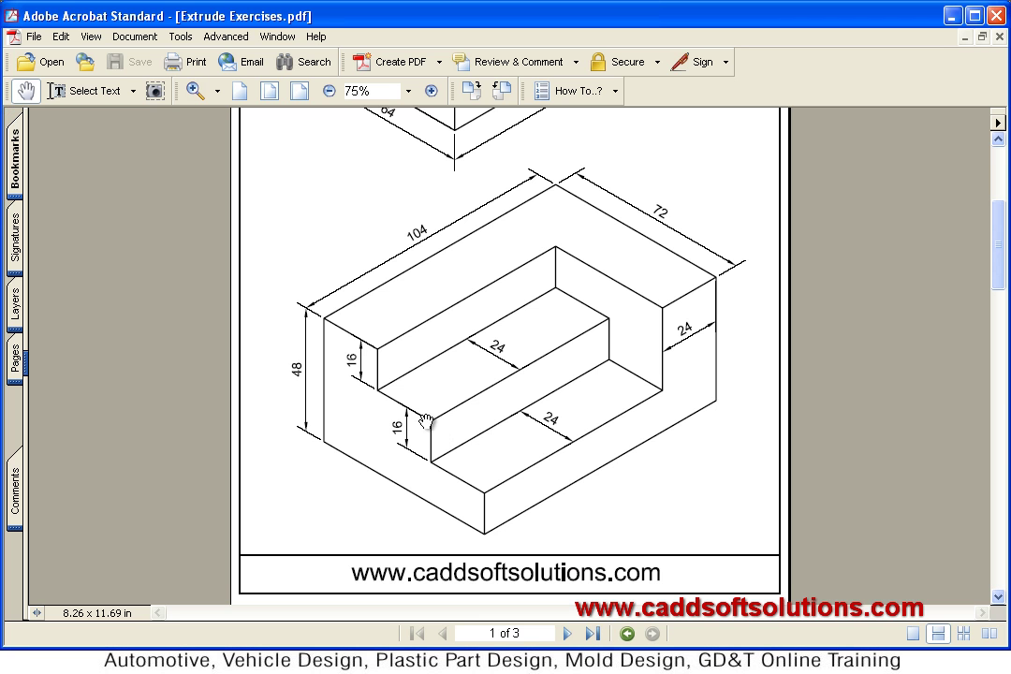
pyautogui.hotkey('alt', 'Tab')
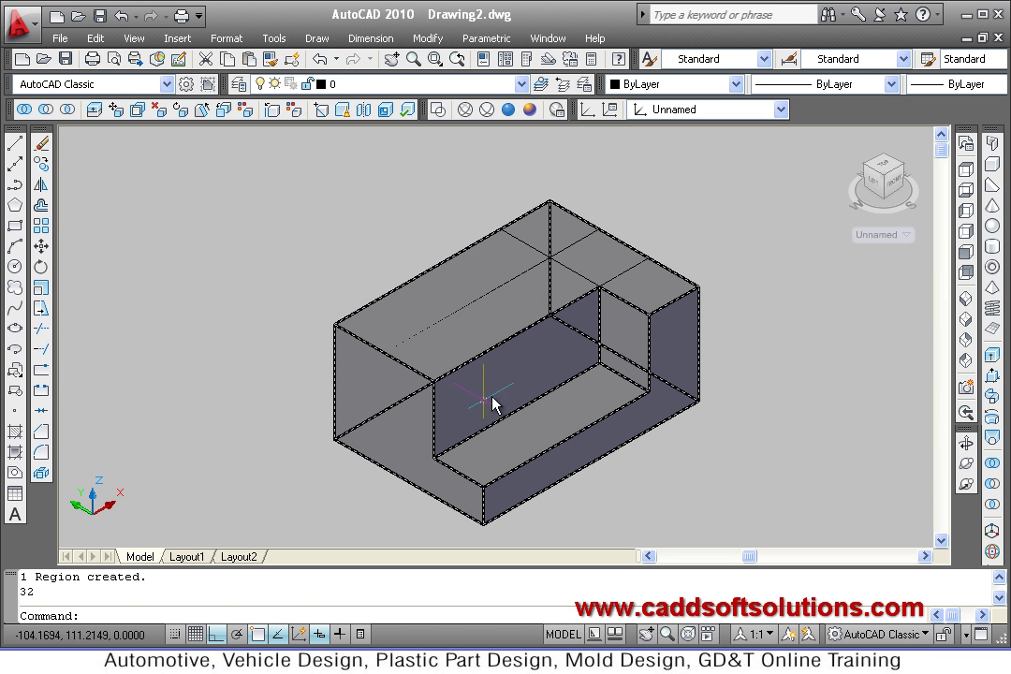
pyautogui.press('Escape')
pyautogui.click(991, 375)
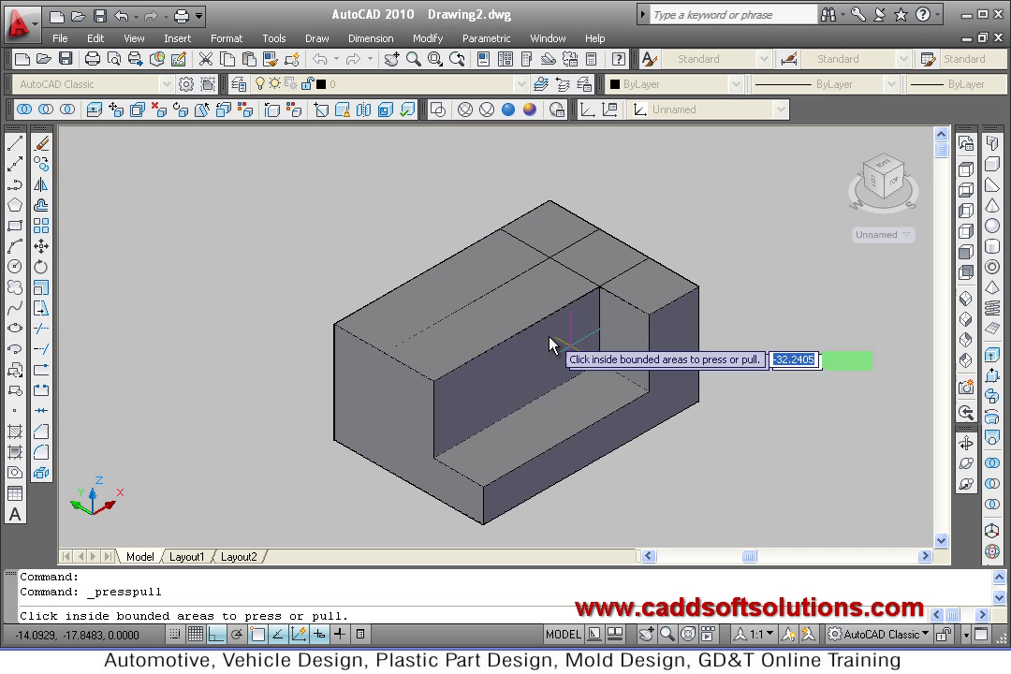
pyautogui.click(494, 325)
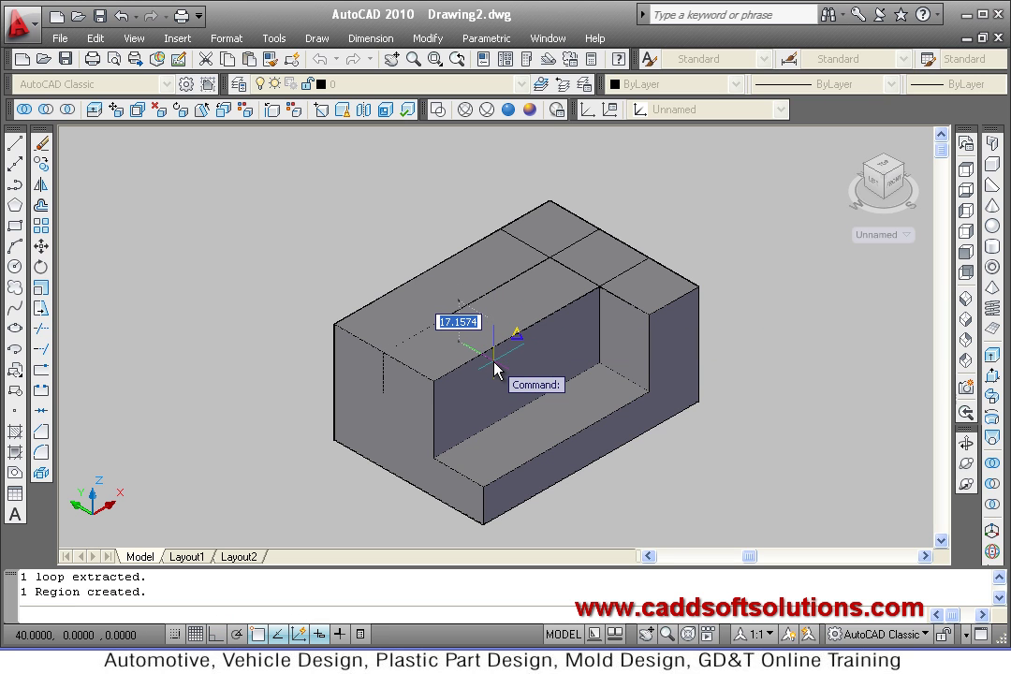
pyautogui.write('16')
pyautogui.press('Return')
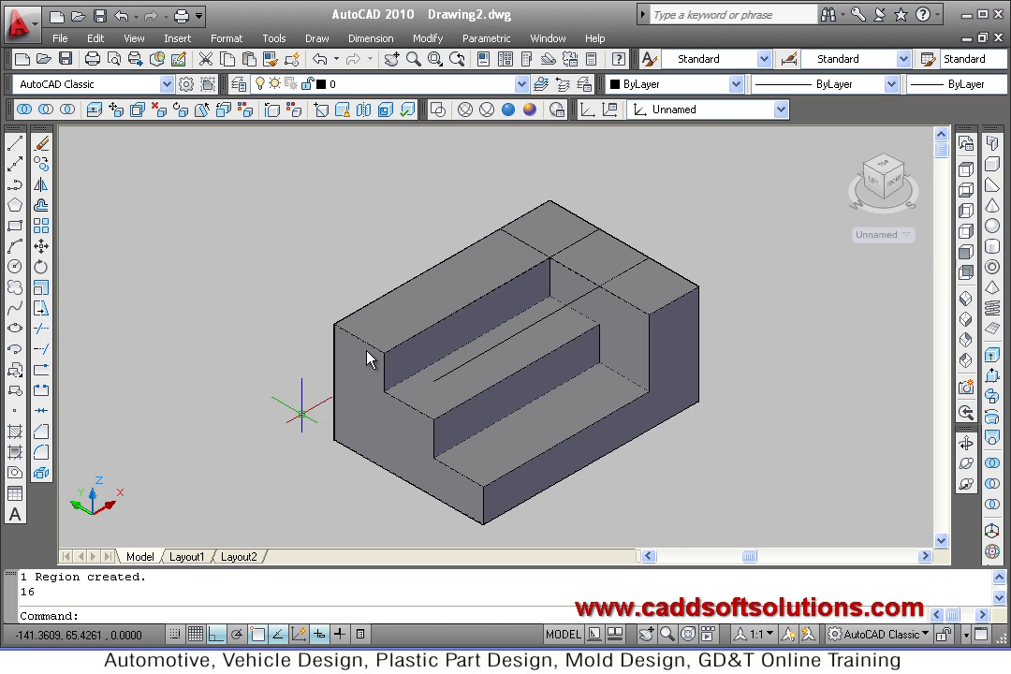
# Step: Erase the three copied edge lines from the block in 2D wireframe, and restore the Conceptual visual style
pyautogui.click(437, 109)
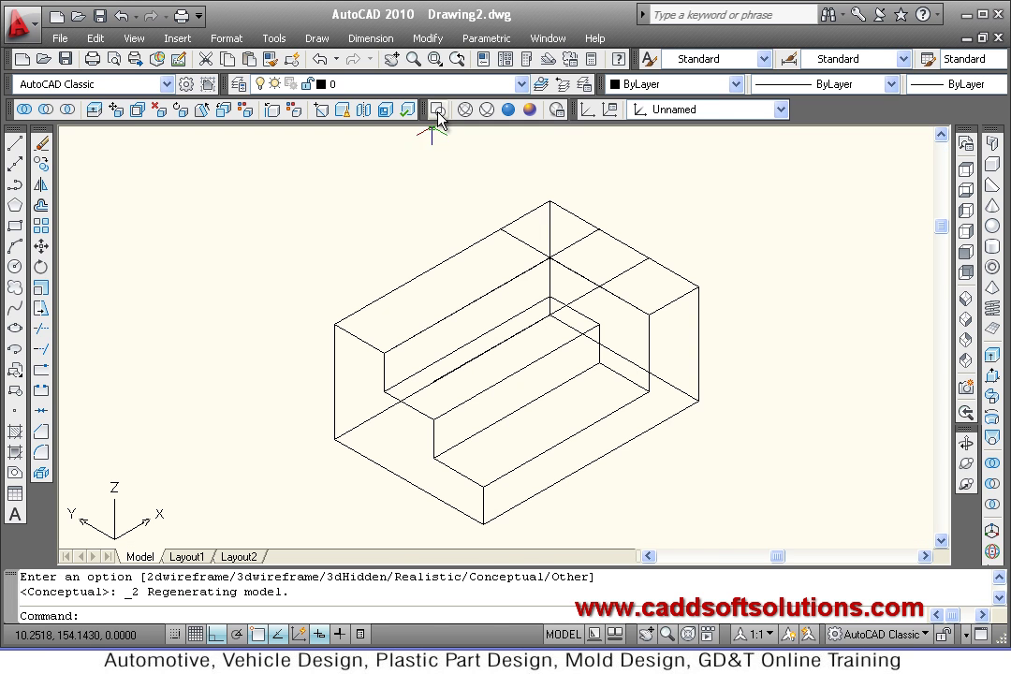
pyautogui.click(41, 143)
pyautogui.click(496, 350)
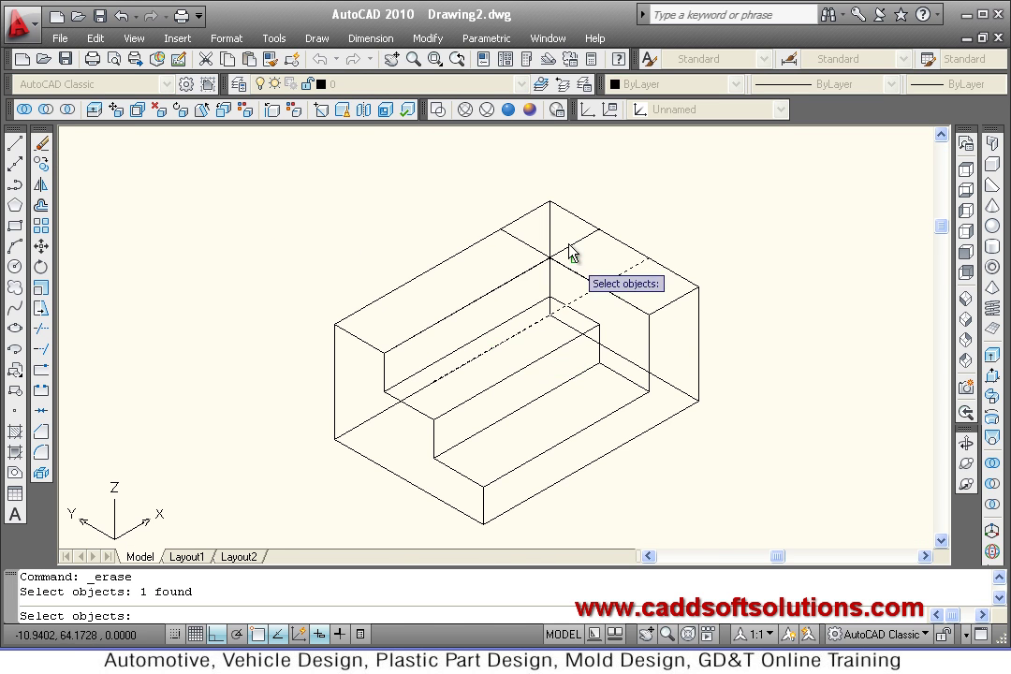
pyautogui.click(527, 243)
pyautogui.click(581, 250)
pyautogui.press('Return')
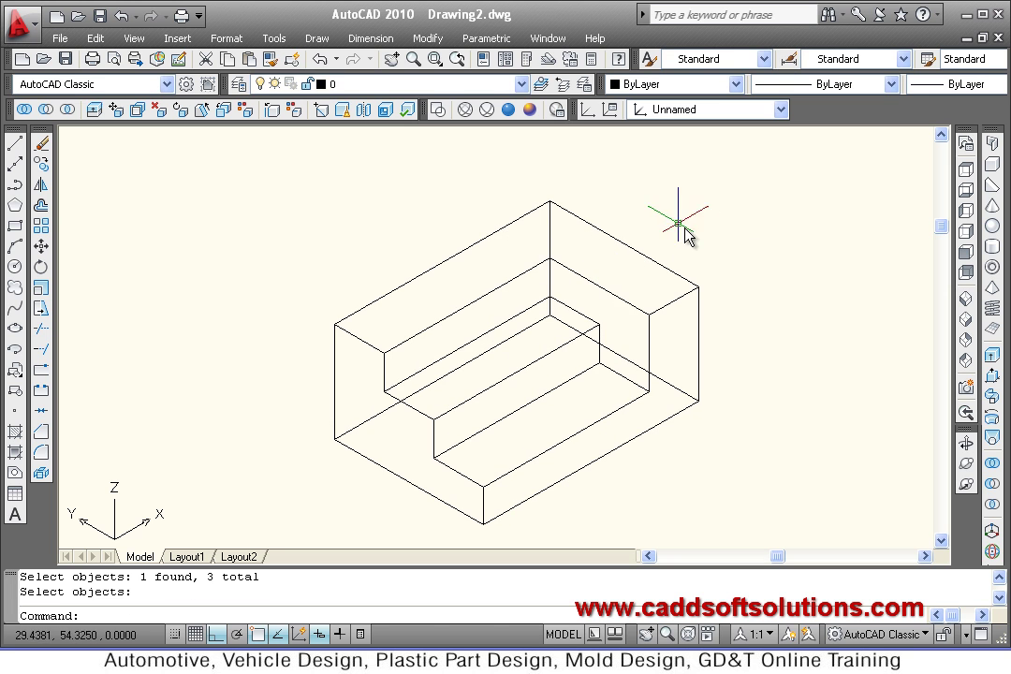
pyautogui.click(530, 110)
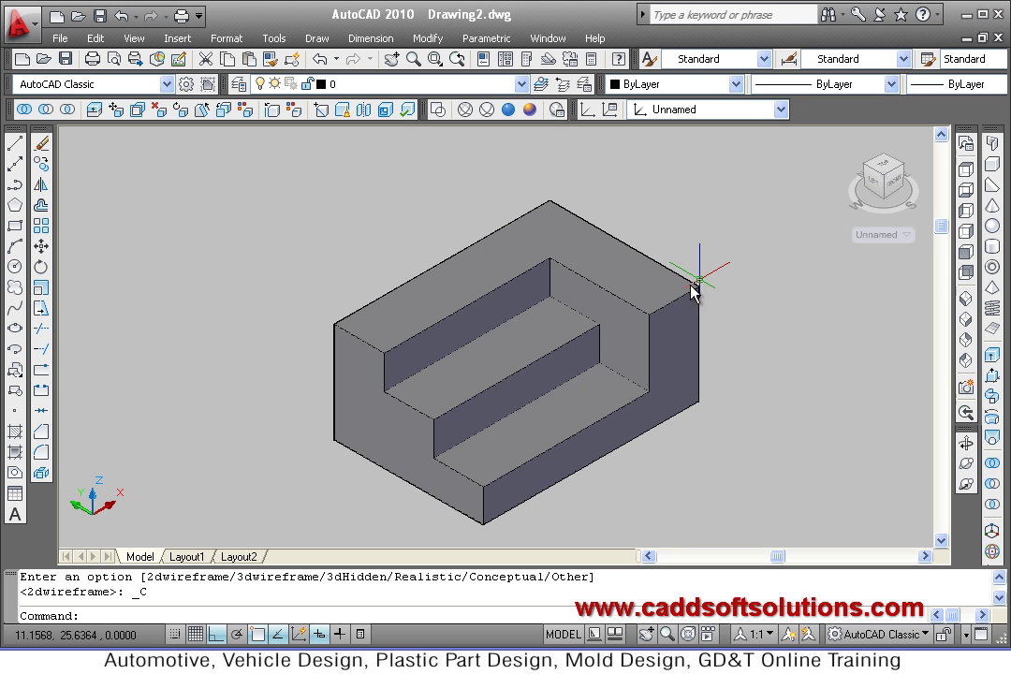
# Step: Minimize the AutoCAD drawing to go back to the Extrude Exercises PDF in Adobe Acrobat
pyautogui.click(968, 15)
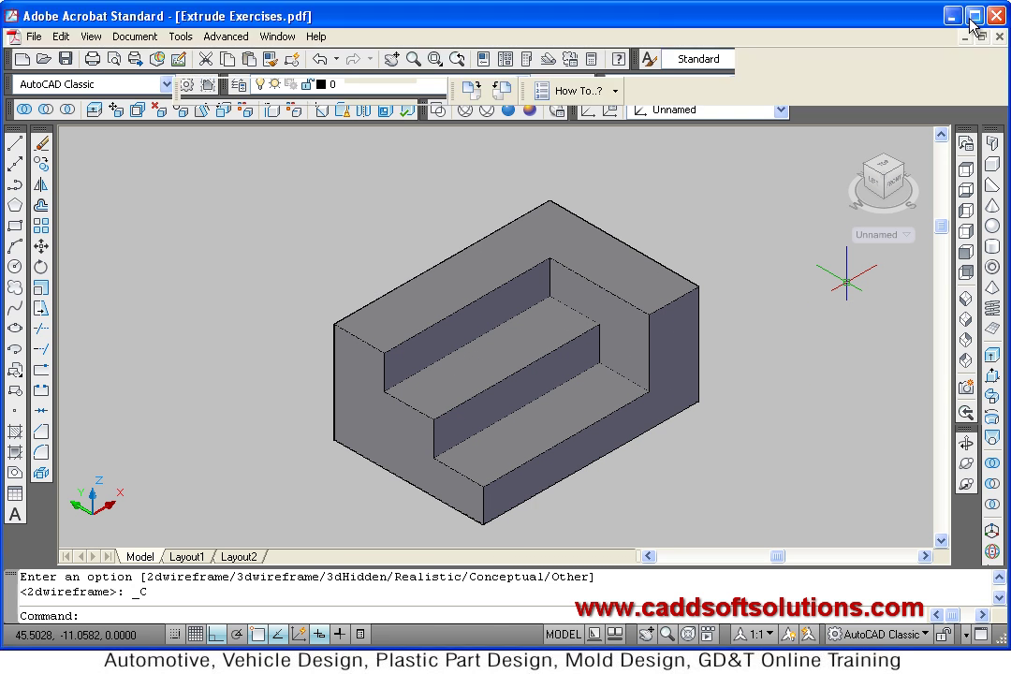